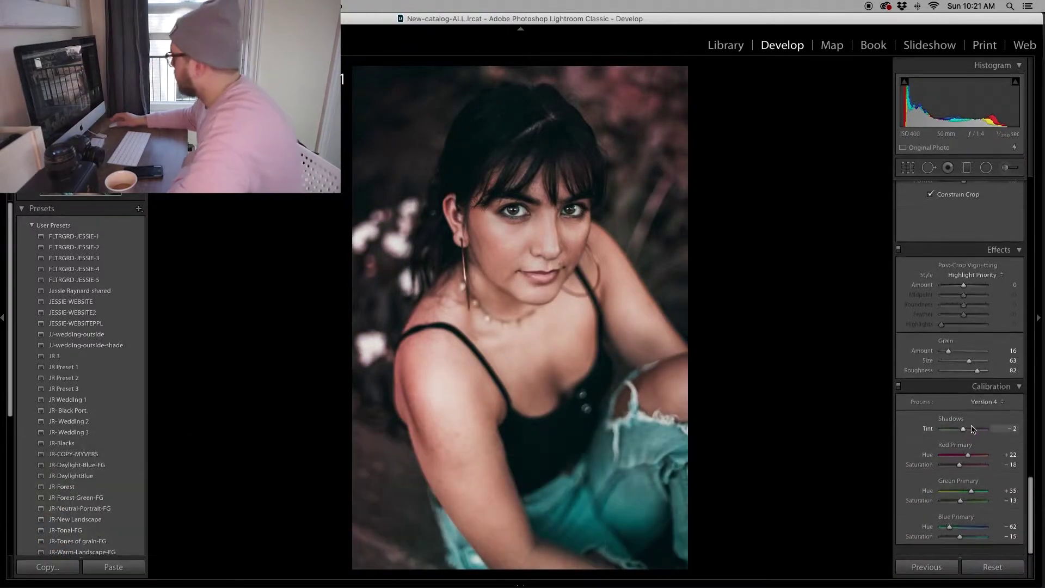
# Step: Go to the previous, unedited copy of the portrait and set its Blue Primary hue to -20 in Calibration
pyautogui.moveTo(631, 581)
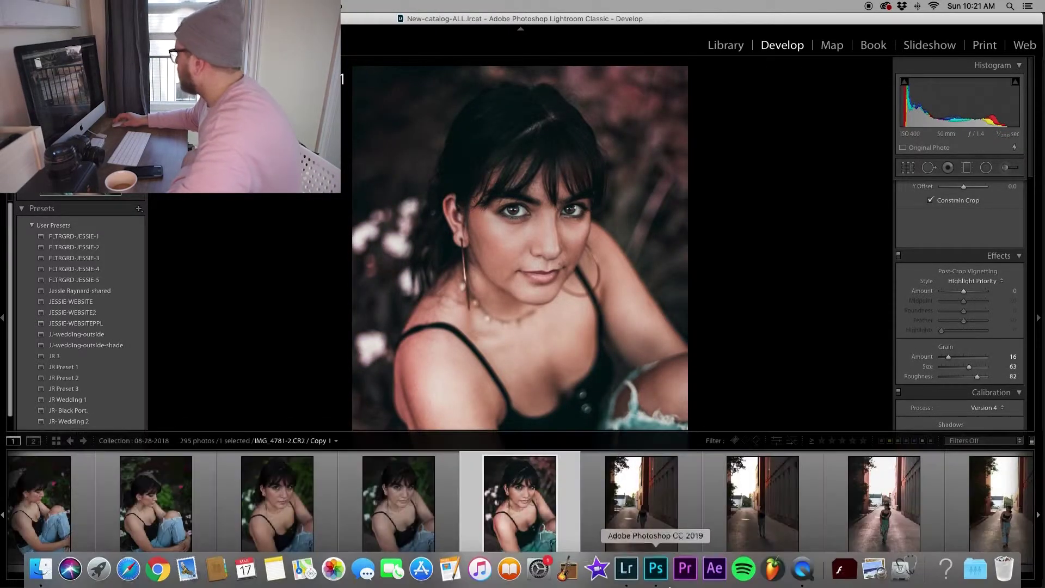
pyautogui.press('Left')
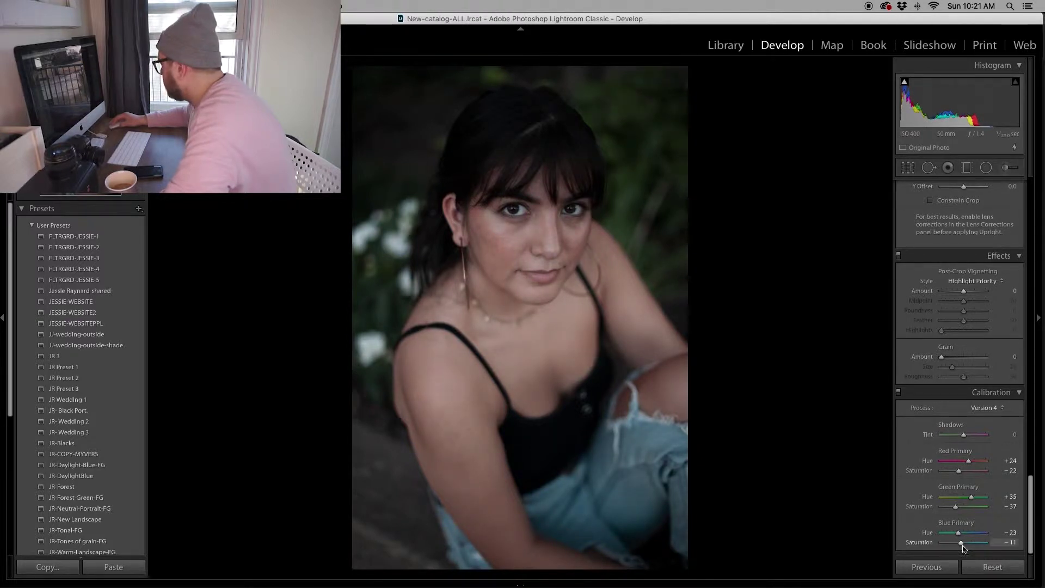
pyautogui.moveTo(958, 533); pyautogui.dragTo(961, 534)
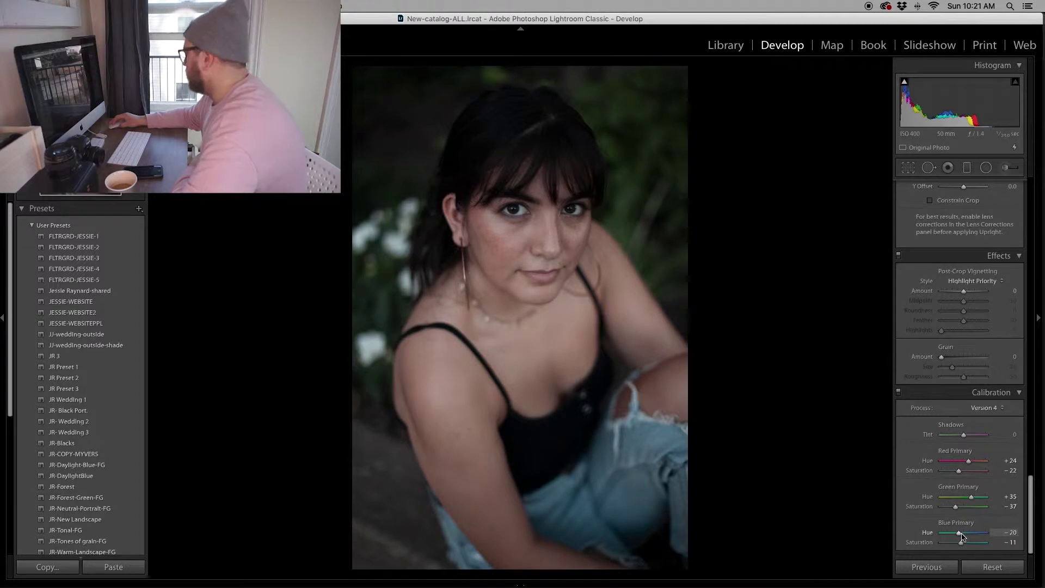
# Step: Turn on Constrain Crop, and enable lens profile corrections together with chromatic aberration removal
pyautogui.scroll(4, 928, 268)
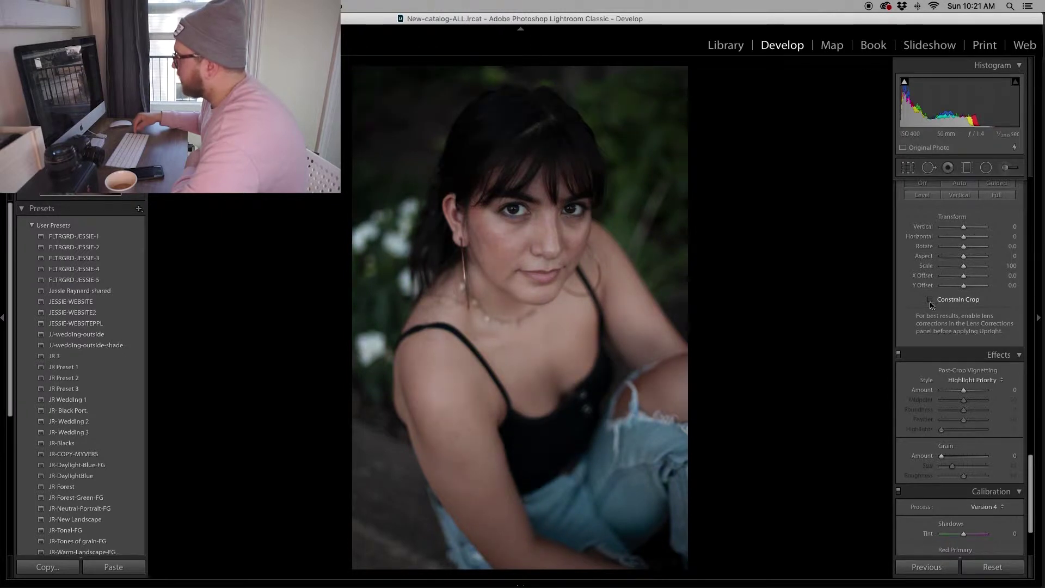
pyautogui.scroll(3, 966, 245)
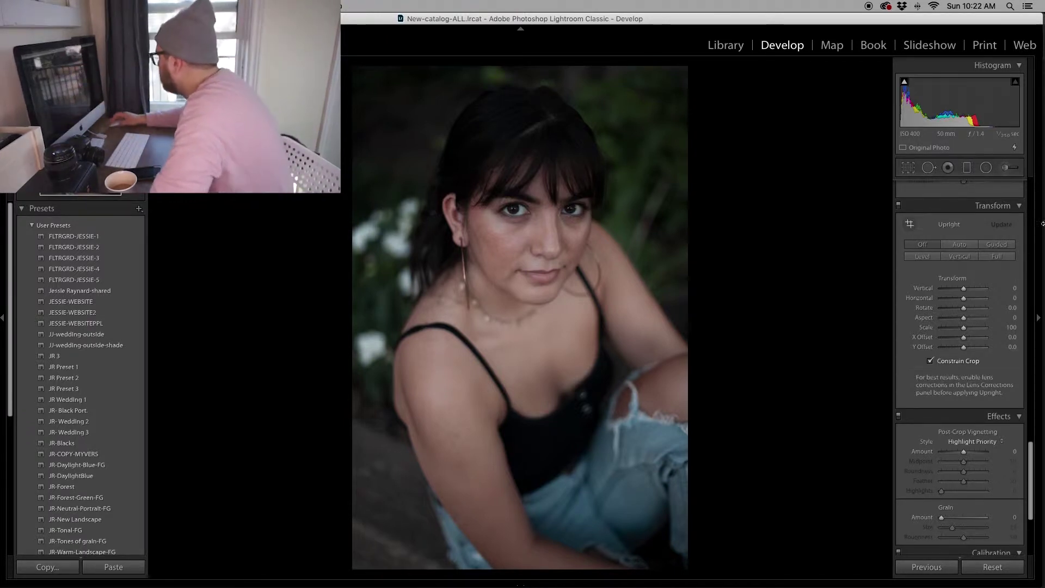
pyautogui.scroll(5, 989, 304)
pyautogui.scroll(-3, 974, 332)
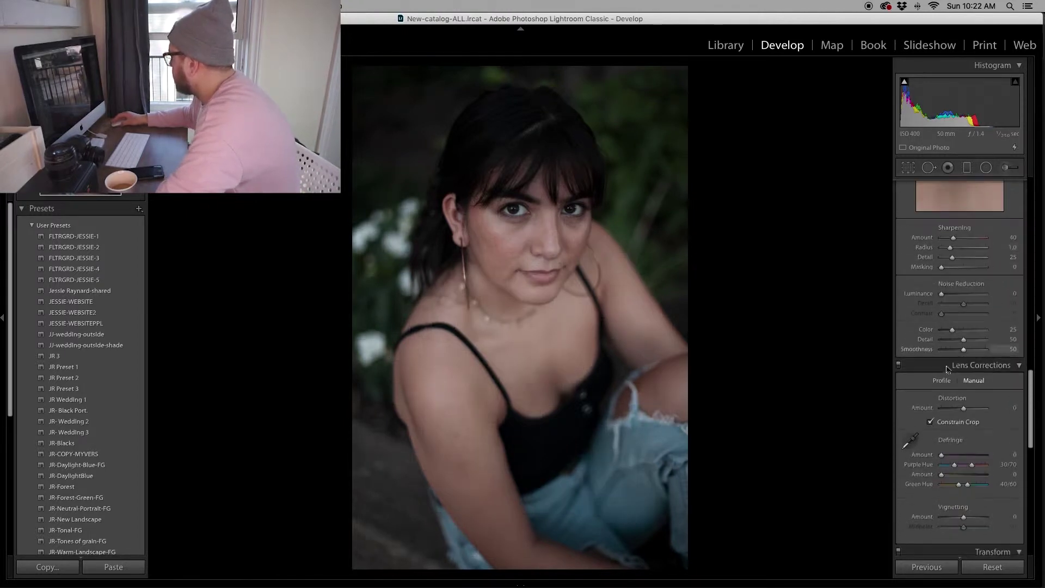
pyautogui.click(943, 381)
pyautogui.click(904, 408)
pyautogui.click(905, 398)
# Step: Set the manual lens Distortion amount to +12
pyautogui.click(985, 379)
pyautogui.moveTo(964, 409); pyautogui.dragTo(966, 411)
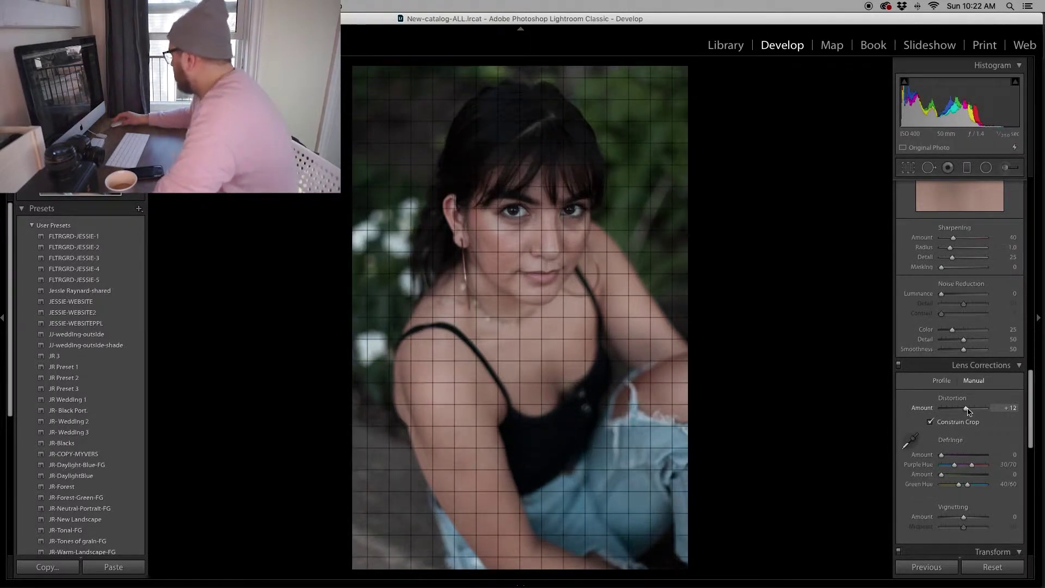
pyautogui.moveTo(968, 412); pyautogui.dragTo(968, 411)
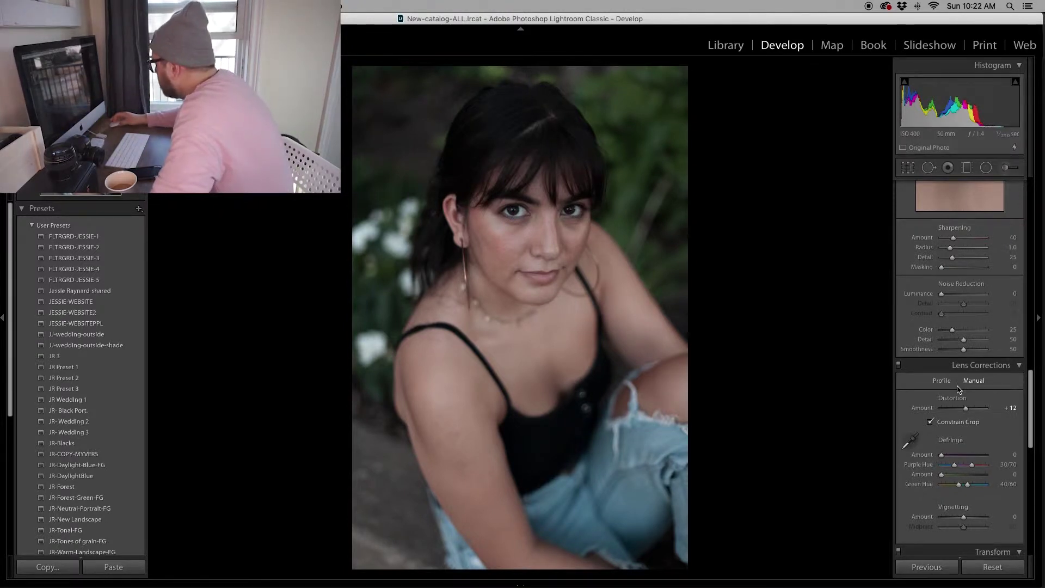
# Step: Add grain with amount 18, size 67 and roughness 81, and compare the photo with the effects off and on
pyautogui.scroll(-4, 958, 403)
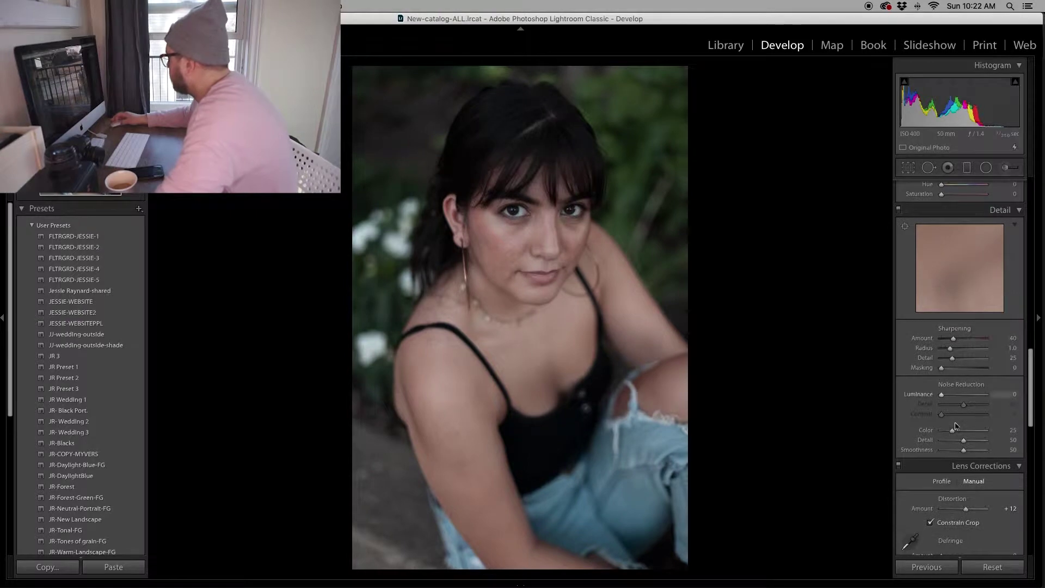
pyautogui.scroll(-3, 957, 426)
pyautogui.scroll(10, 956, 424)
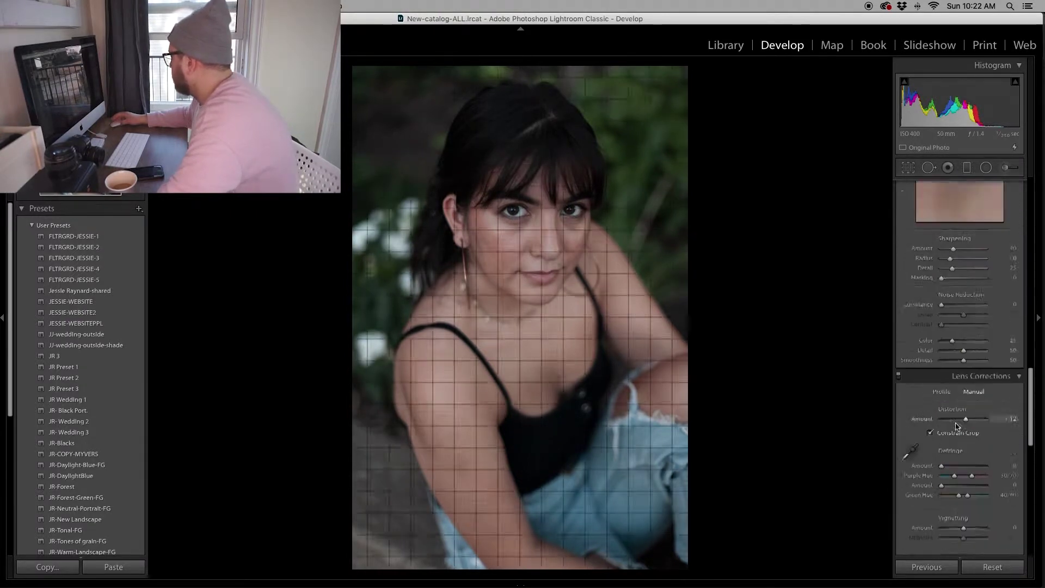
pyautogui.scroll(-8, 956, 423)
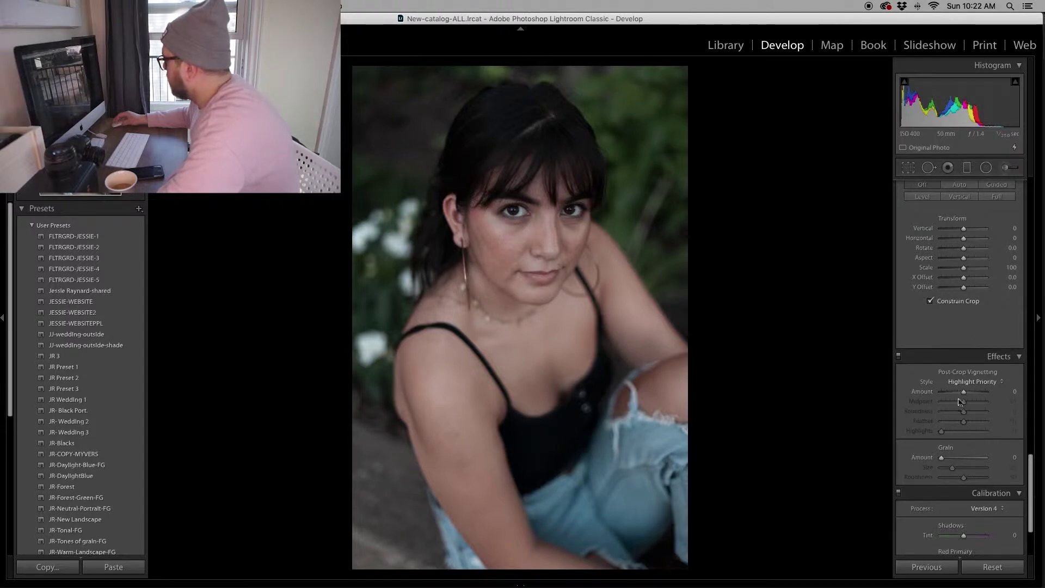
pyautogui.moveTo(941, 457); pyautogui.dragTo(948, 458)
pyautogui.click(507, 240)
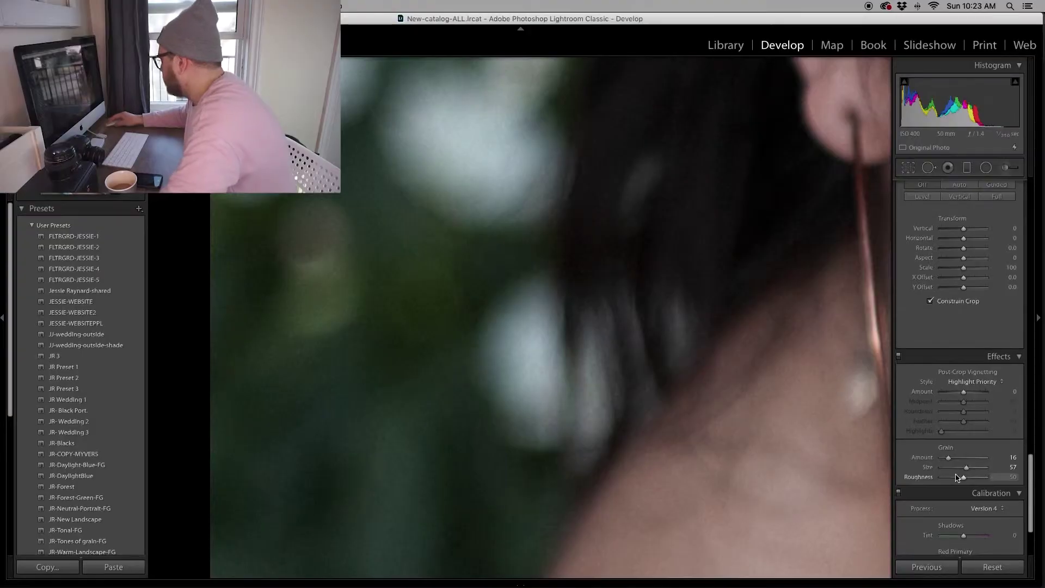
pyautogui.moveTo(960, 478); pyautogui.dragTo(975, 481)
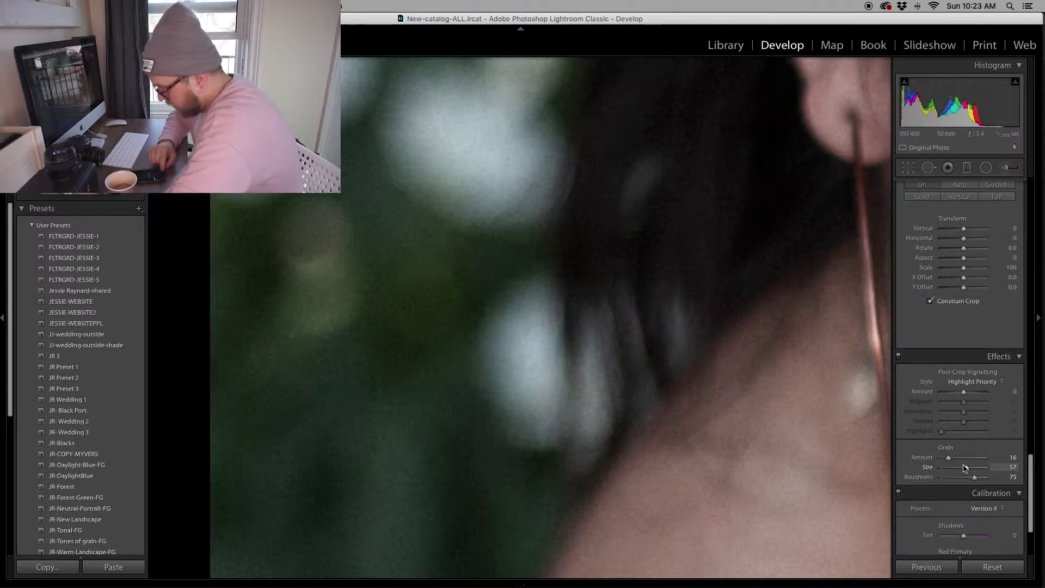
pyautogui.moveTo(948, 461); pyautogui.dragTo(948, 461)
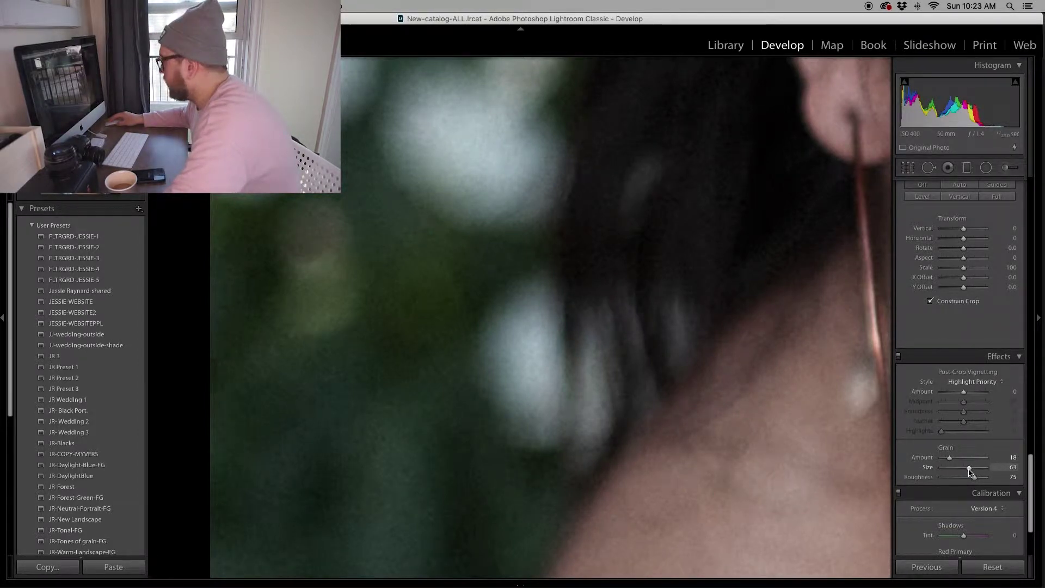
pyautogui.moveTo(975, 477); pyautogui.dragTo(978, 477)
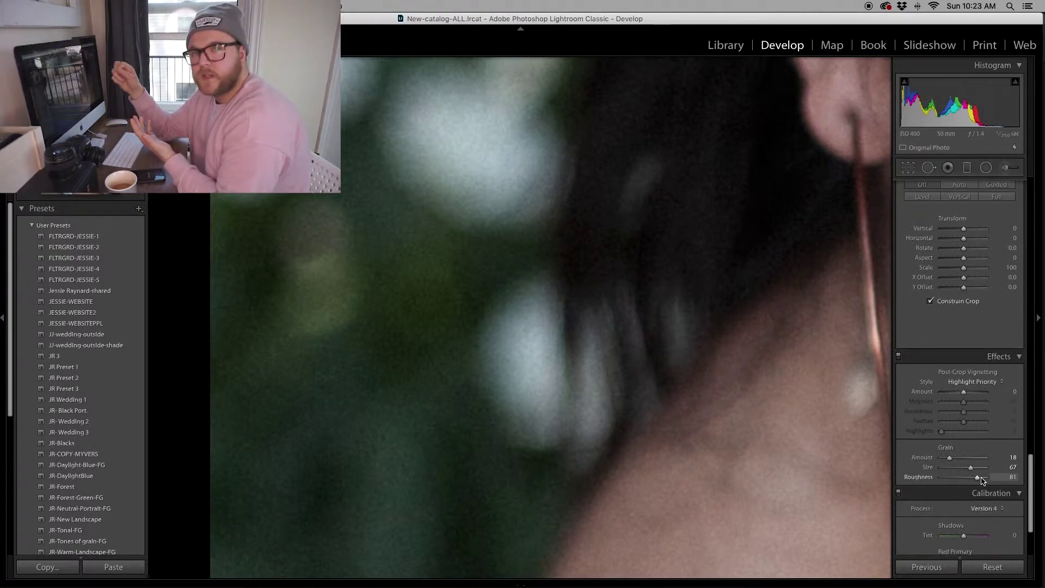
pyautogui.click(560, 249)
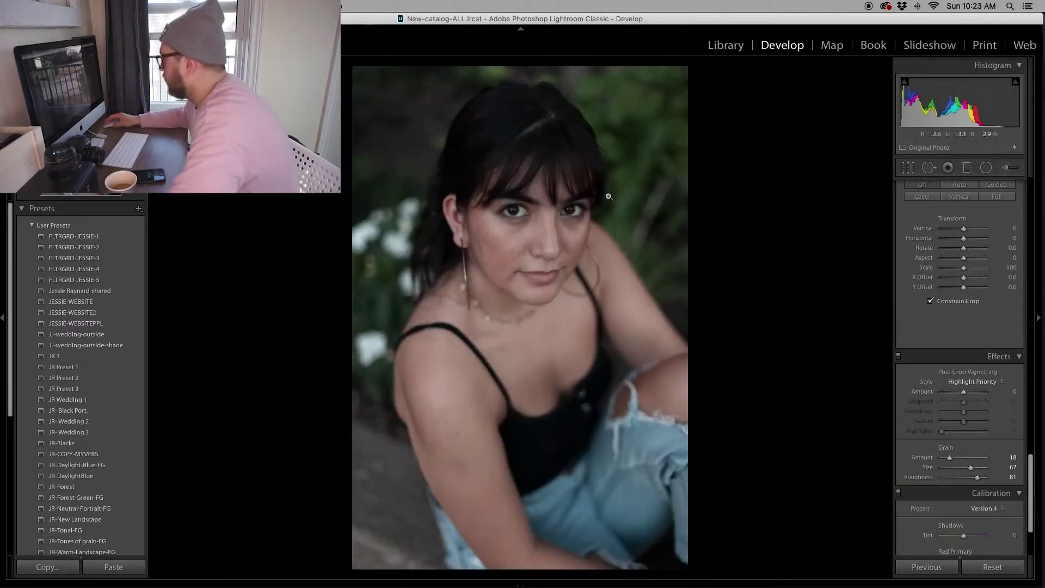
pyautogui.click(899, 356)
pyautogui.click(898, 356)
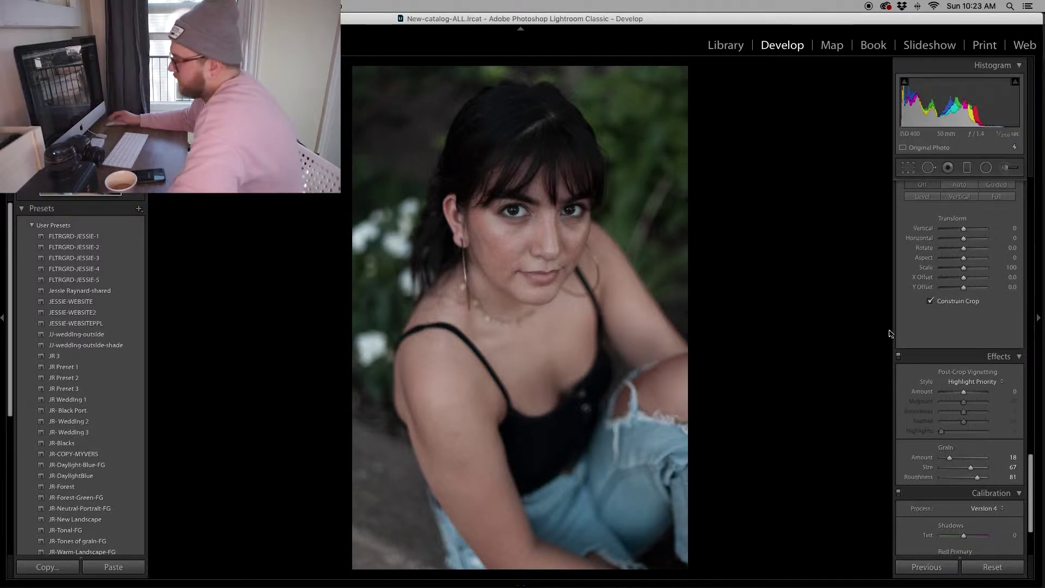
# Step: Set up an Adjustment Brush with Clarity -50 and Exposure 0, and brush over the woman's facial skin
pyautogui.scroll(15, 921, 341)
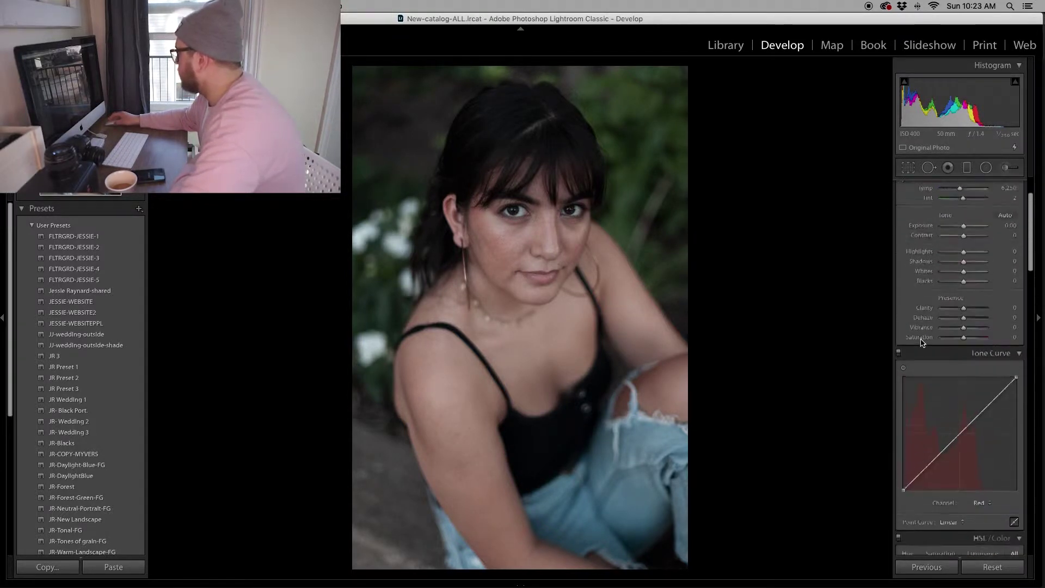
pyautogui.scroll(4, 922, 342)
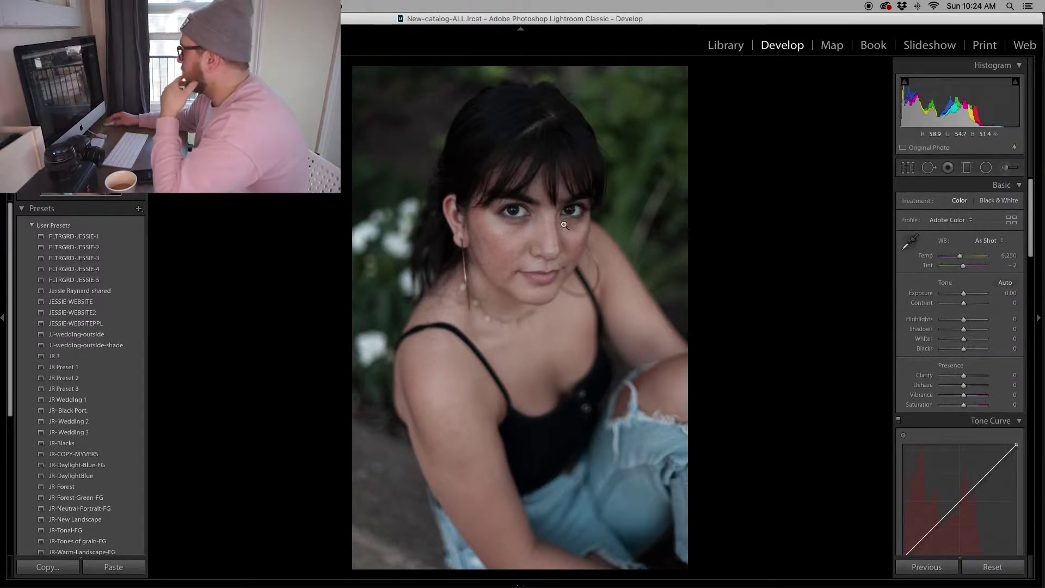
pyautogui.click(1006, 168)
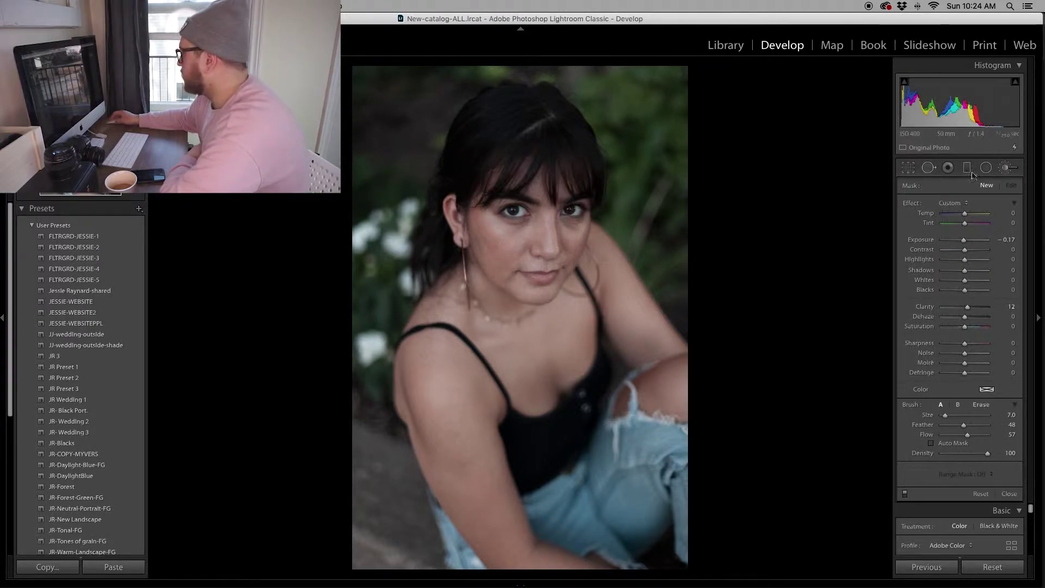
pyautogui.moveTo(951, 306); pyautogui.dragTo(953, 307)
pyautogui.doubleClick(963, 239)
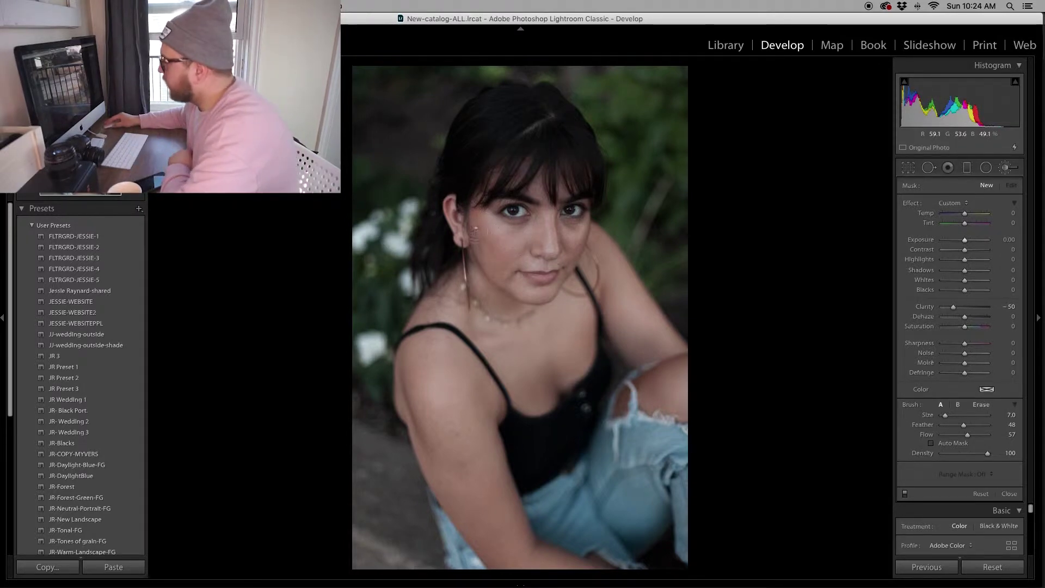
pyautogui.click(502, 270)
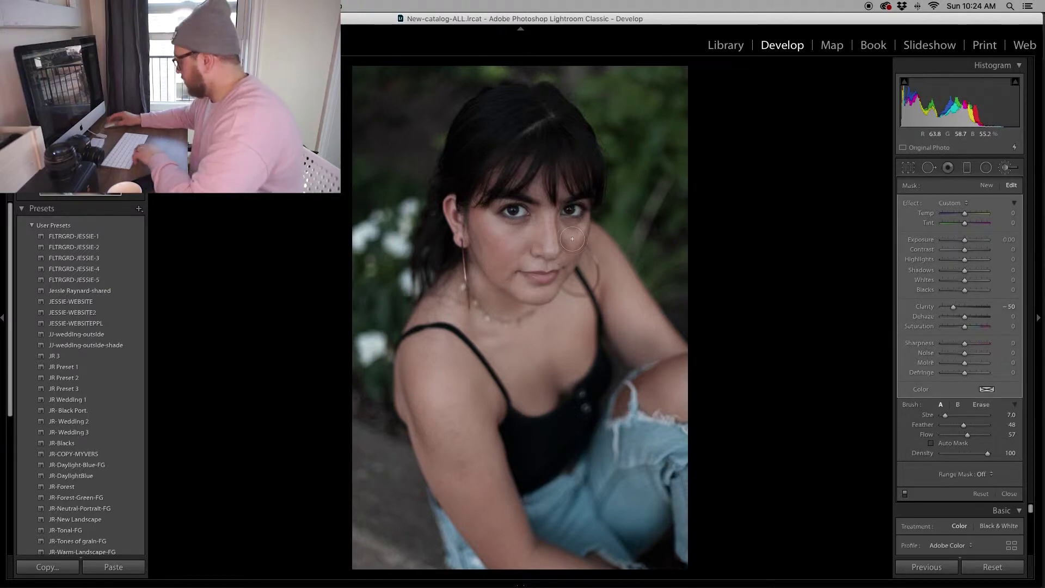
# Step: Soften the facial skin further by setting the brush mask's Clarity to -72 and brush size to 6, and finish the brush adjustment
pyautogui.press('super+equal')
pyautogui.press('super+equal')
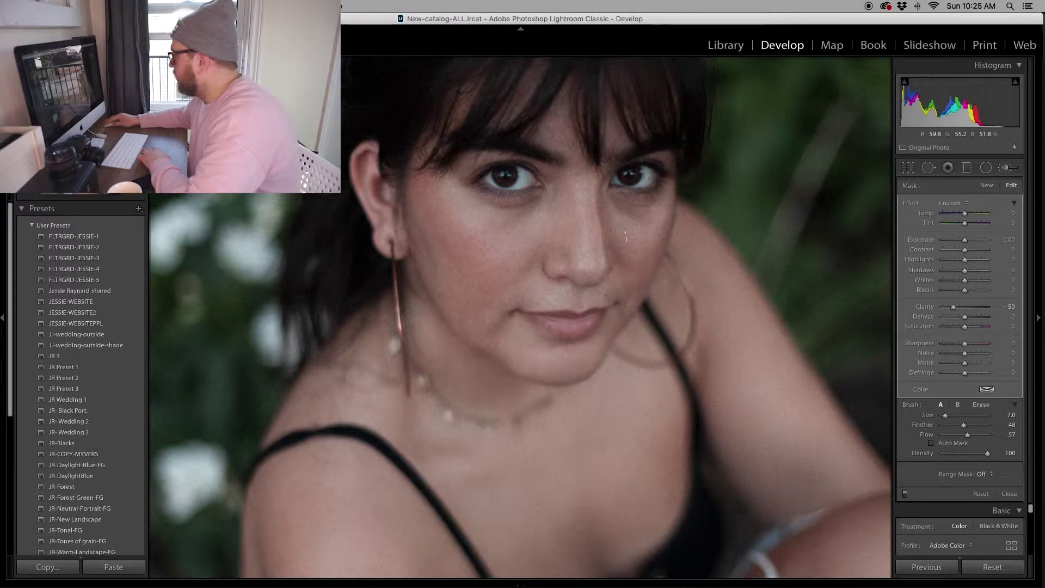
pyautogui.moveTo(953, 307); pyautogui.dragTo(966, 313)
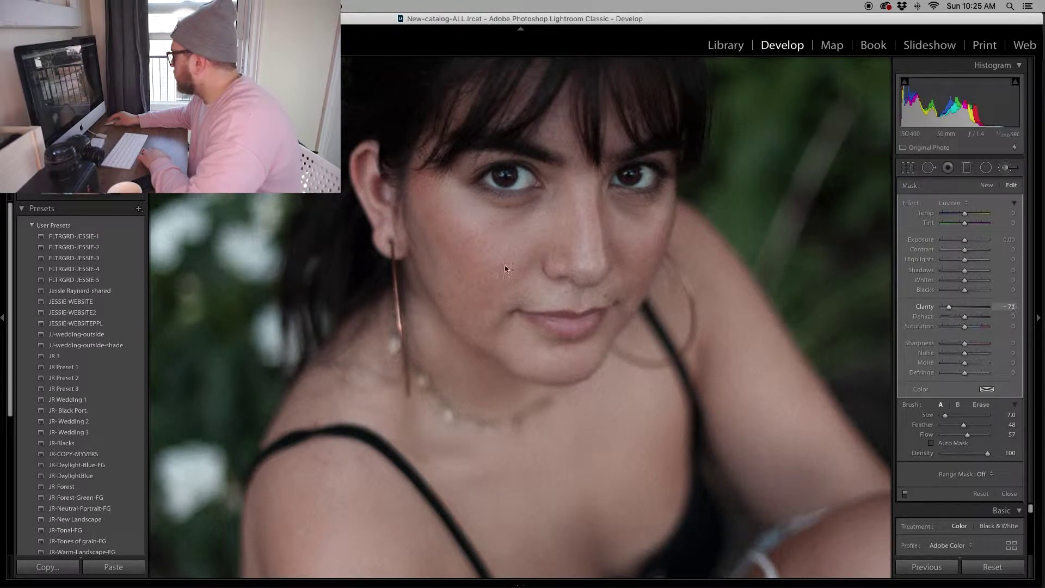
pyautogui.press(']')
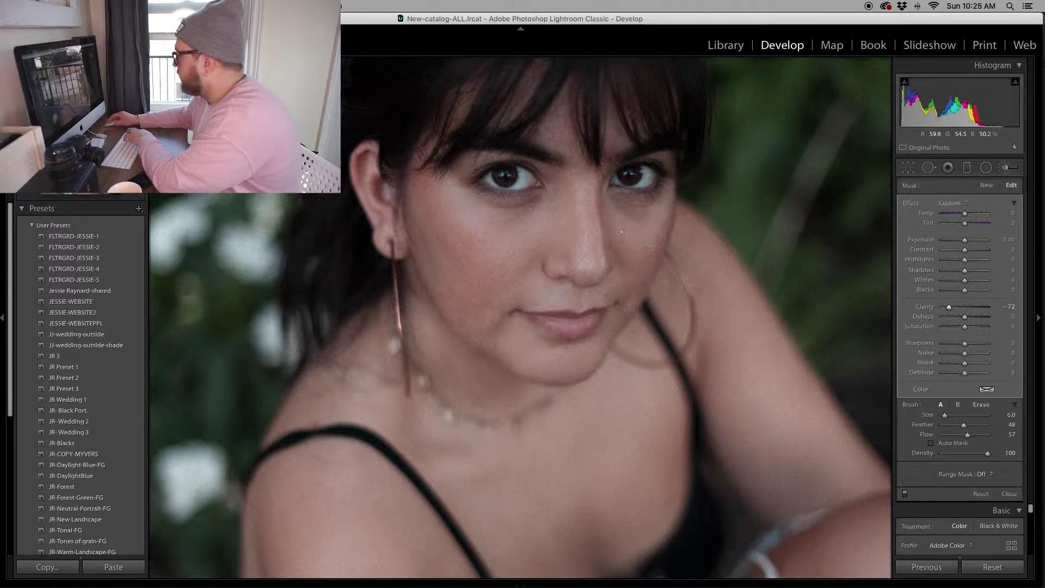
pyautogui.press('z')
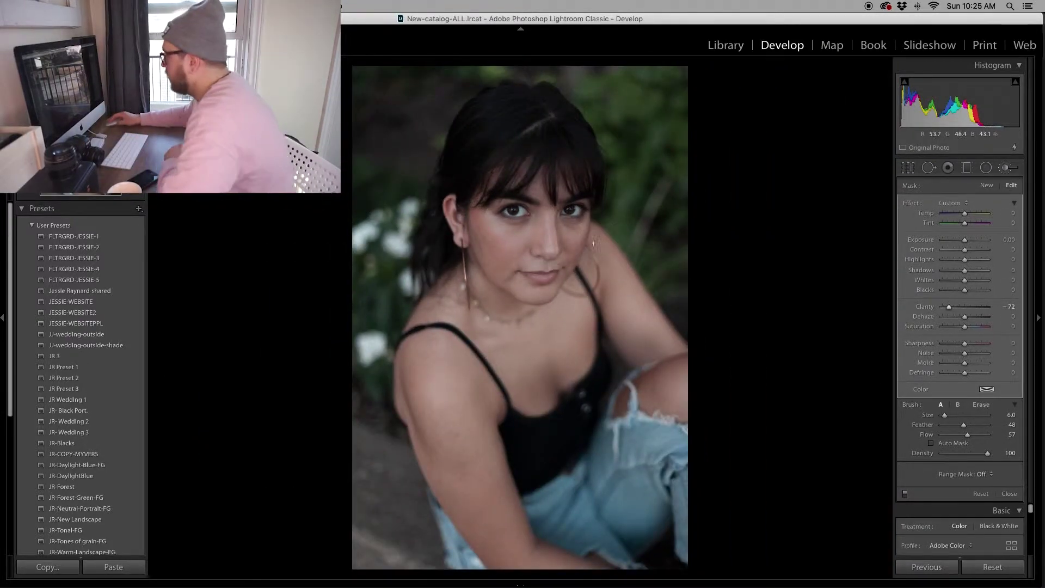
pyautogui.click(1008, 494)
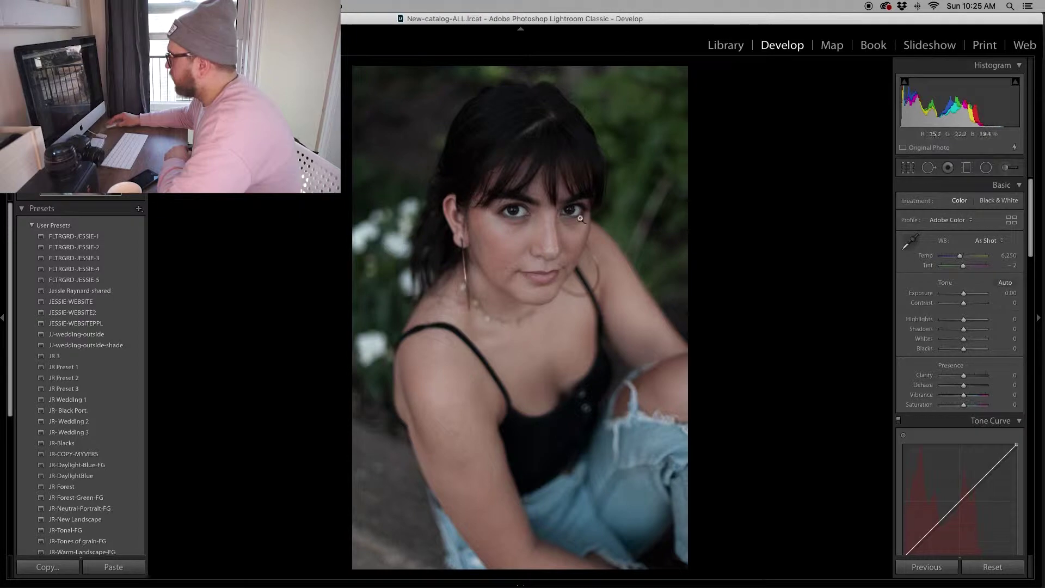
# Step: Place an inverted radial filter around the eye nearer the visible ear, with Clarity 14 and Sharpness 13
pyautogui.click(505, 211)
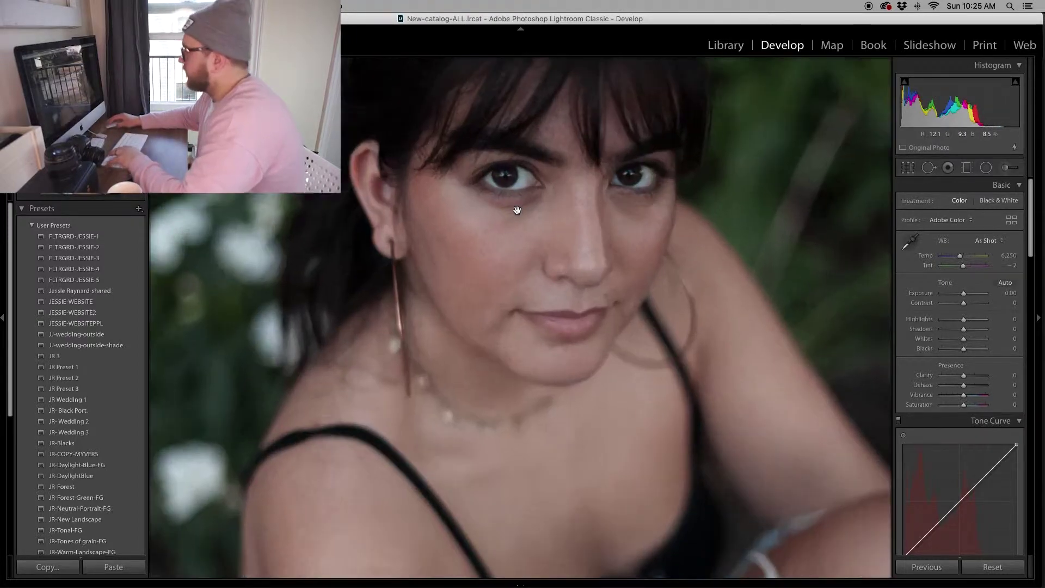
pyautogui.moveTo(517, 209); pyautogui.dragTo(520, 307)
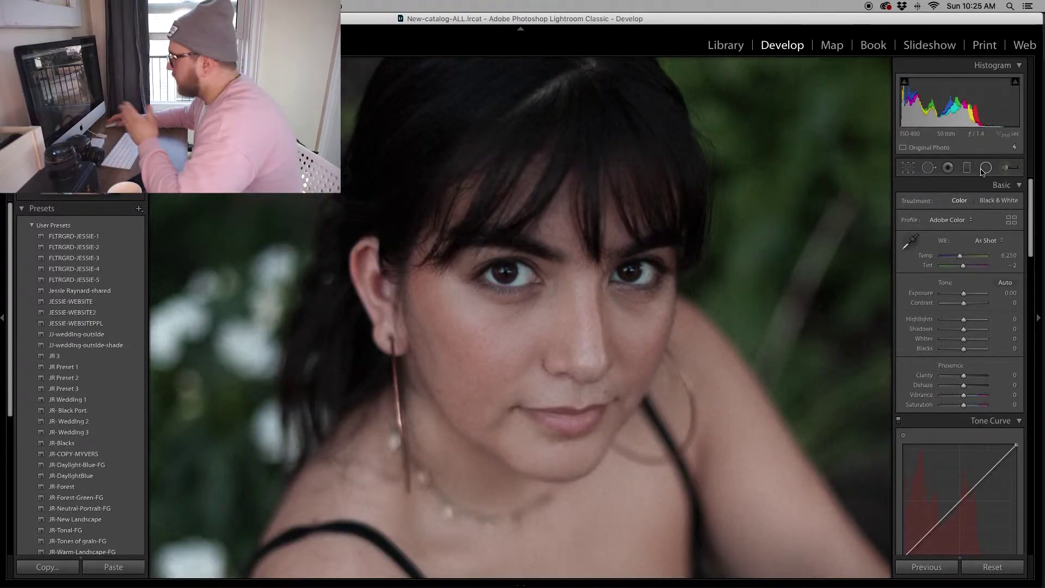
pyautogui.hotkey('shift', 'm')
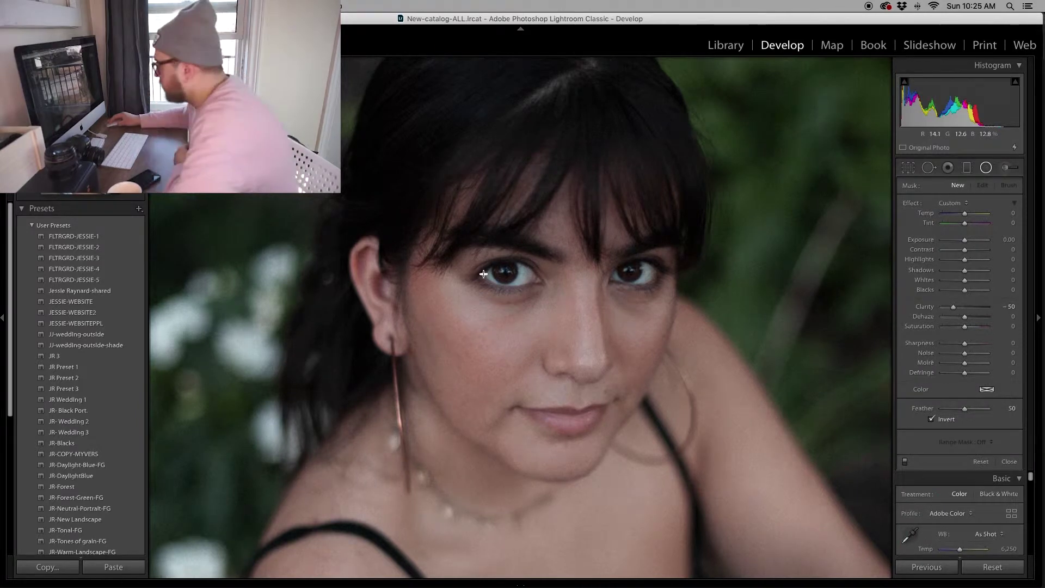
pyautogui.moveTo(504, 271)
pyautogui.mouseDown()
pyautogui.moveTo(539, 291)
pyautogui.moveTo(508, 277)
pyautogui.mouseUp()
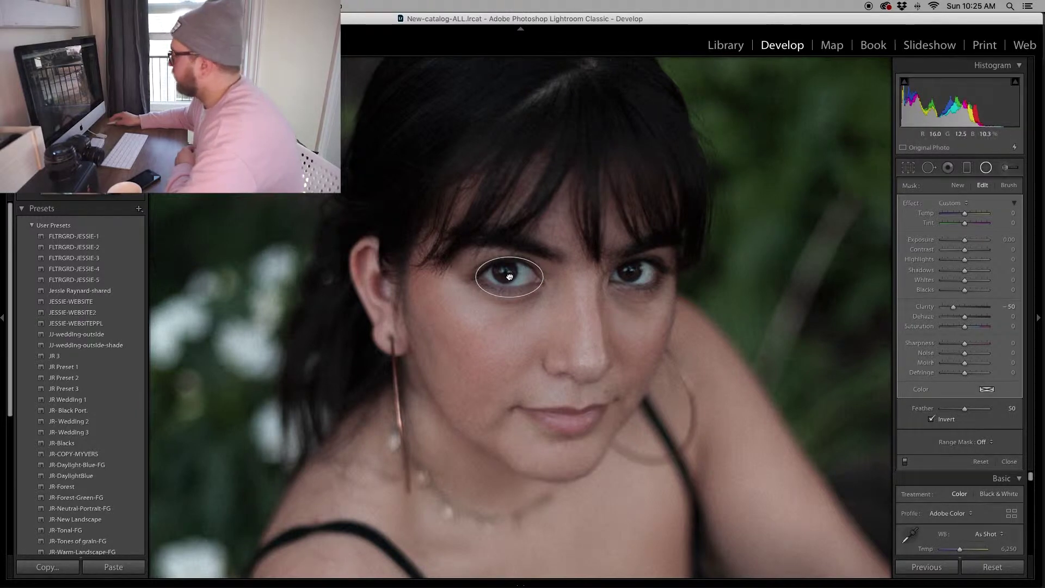
pyautogui.click(967, 307)
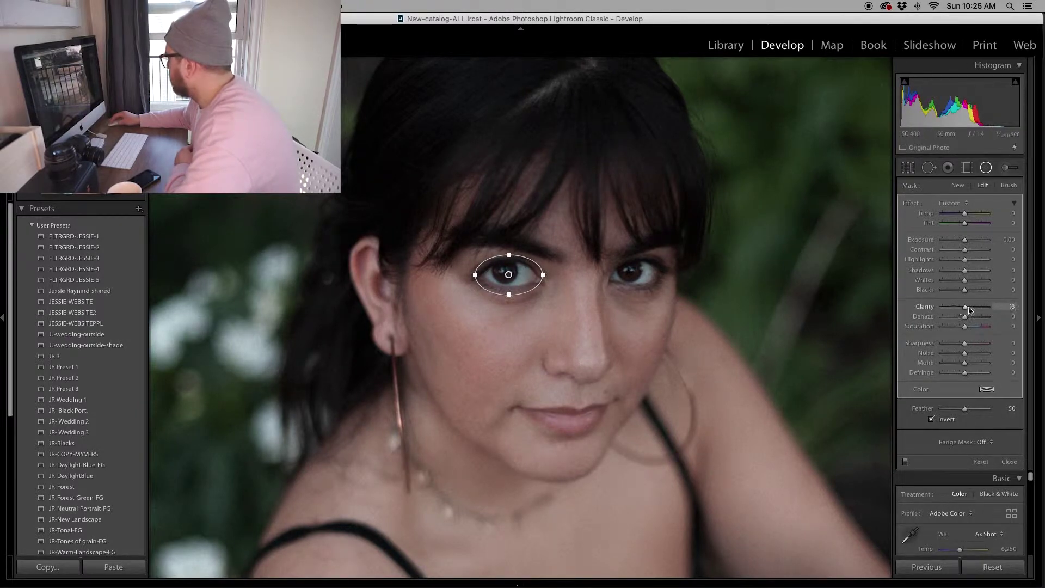
pyautogui.moveTo(967, 310); pyautogui.dragTo(969, 309)
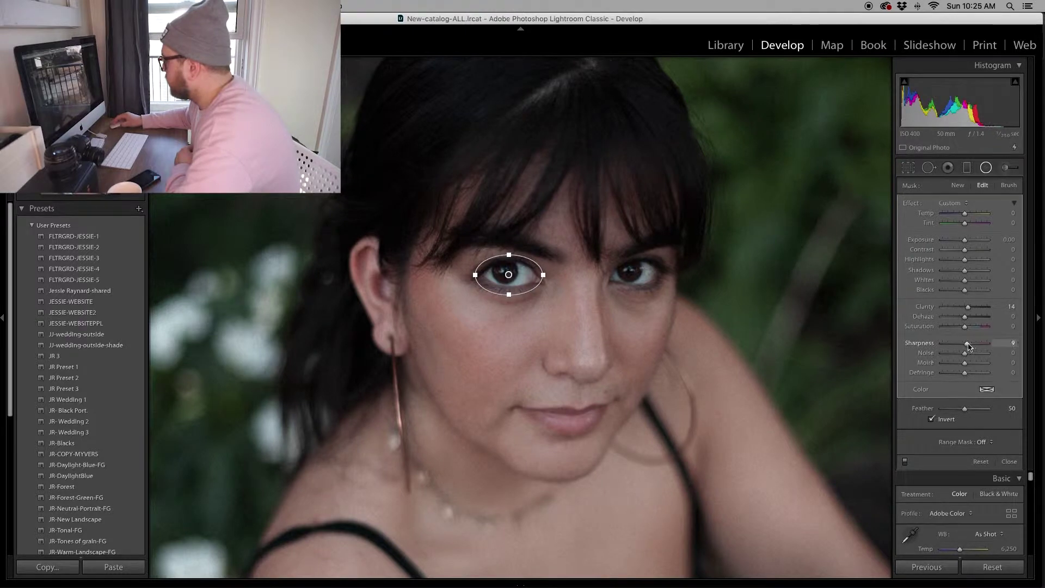
# Step: Duplicate the radial filter onto the other eye, tilt it to match the eye's angle, and finish the filter adjustments
pyautogui.moveTo(508, 295); pyautogui.dragTo(640, 293)
pyautogui.rightClick(510, 275)
pyautogui.click(525, 280)
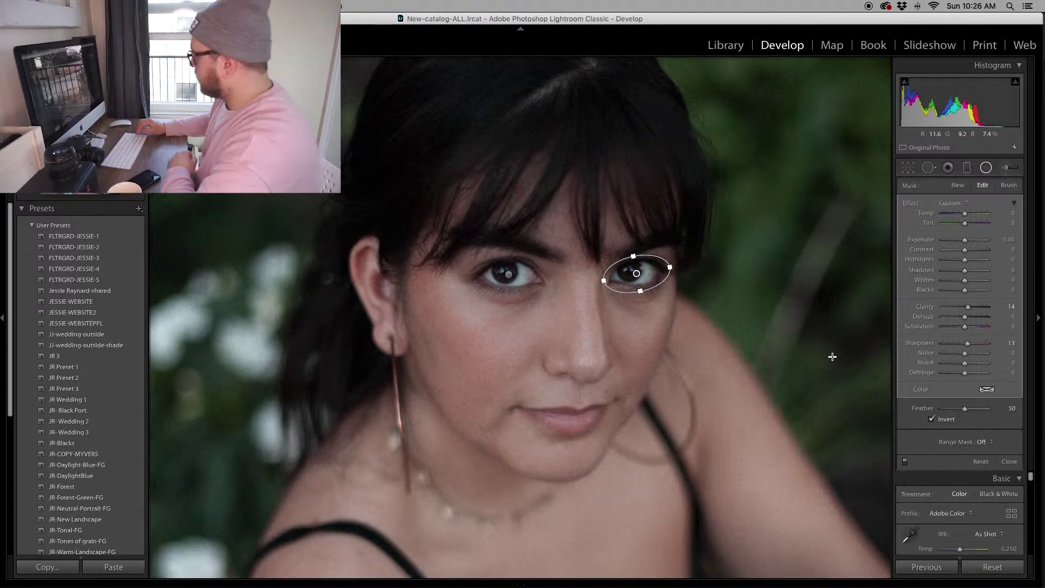
pyautogui.hotkey('shift', 'm')
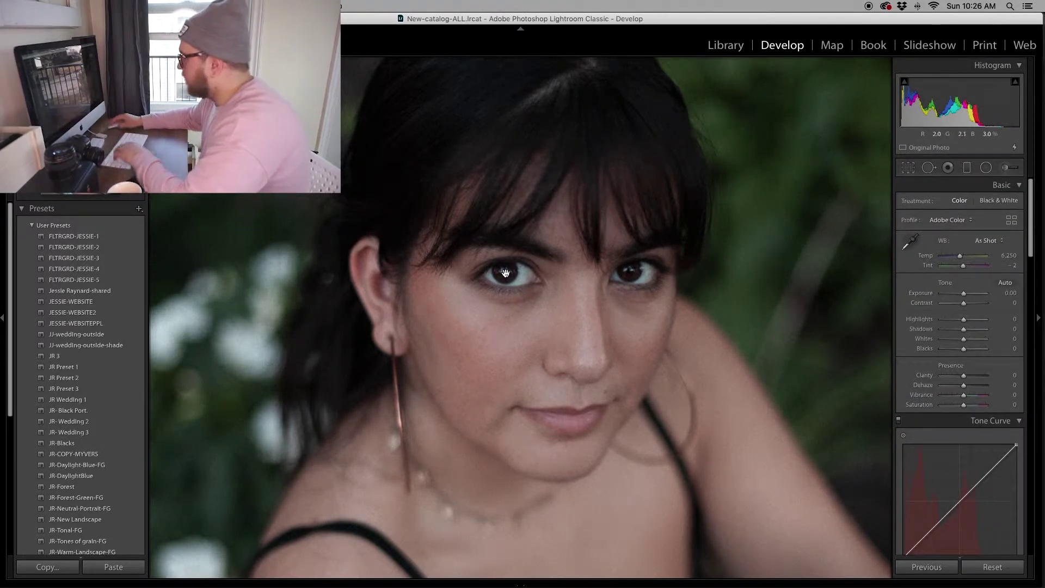
# Step: Start a new brush adjustment with Clarity 19 and Exposure 1.43, and paint over the iris nearer the visible ear
pyautogui.click(505, 272)
pyautogui.moveTo(505, 249); pyautogui.dragTo(513, 362)
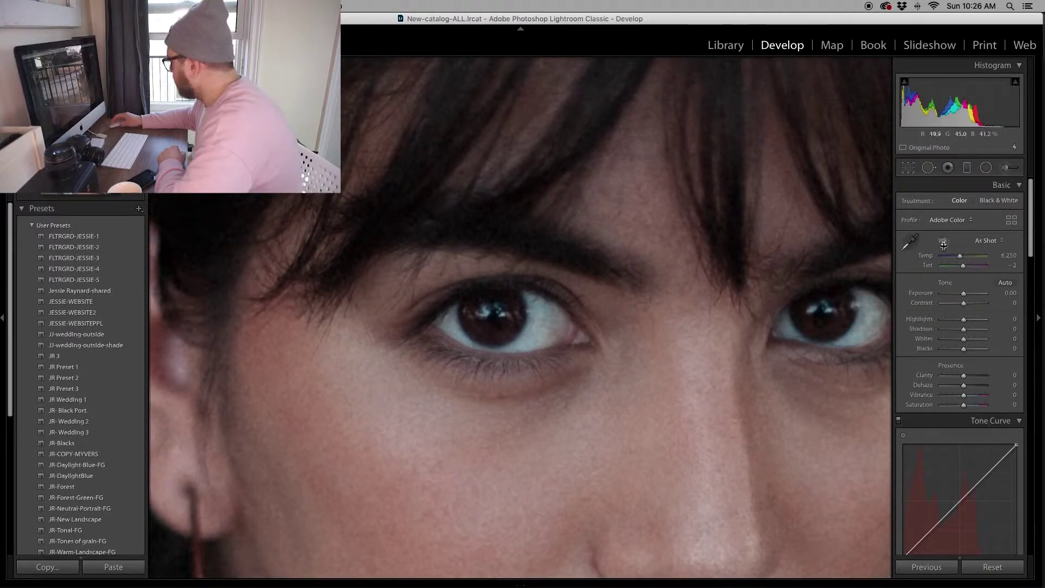
pyautogui.press('k')
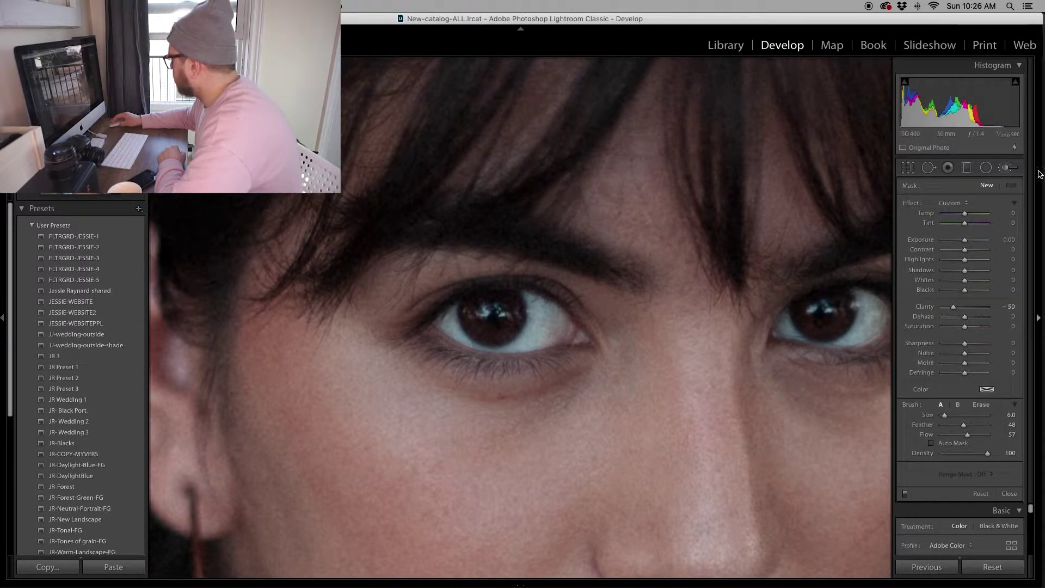
pyautogui.moveTo(970, 308); pyautogui.dragTo(969, 308)
pyautogui.moveTo(965, 240); pyautogui.dragTo(974, 242)
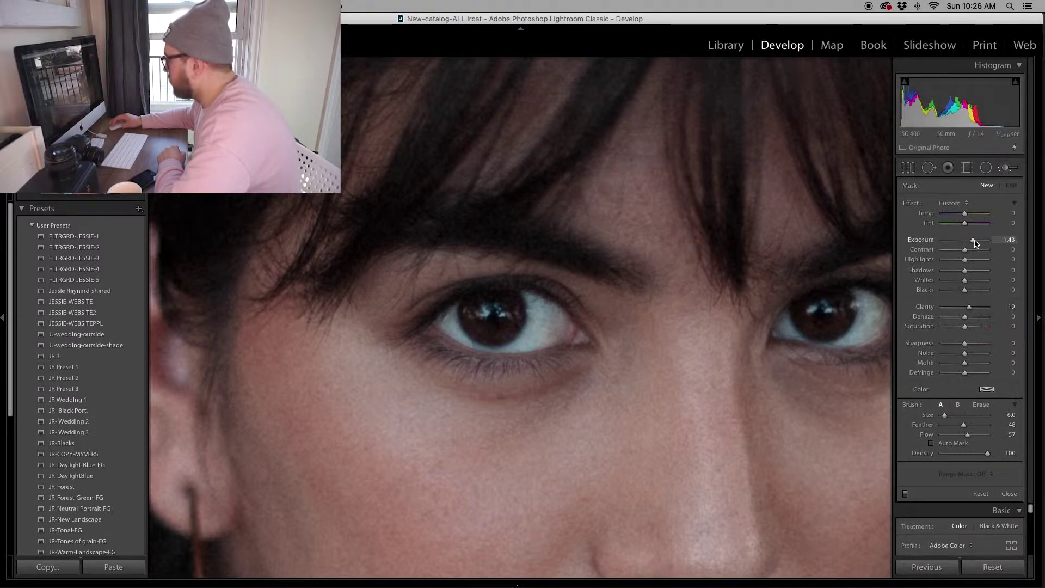
pyautogui.moveTo(497, 330)
pyautogui.mouseDown()
pyautogui.moveTo(513, 312)
pyautogui.moveTo(506, 298)
pyautogui.moveTo(503, 335)
pyautogui.moveTo(475, 320)
pyautogui.moveTo(478, 302)
pyautogui.moveTo(493, 299)
pyautogui.moveTo(481, 298)
pyautogui.moveTo(479, 325)
pyautogui.moveTo(513, 304)
pyautogui.moveTo(492, 335)
pyautogui.mouseUp()
pyautogui.moveTo(853, 318); pyautogui.dragTo(854, 318)
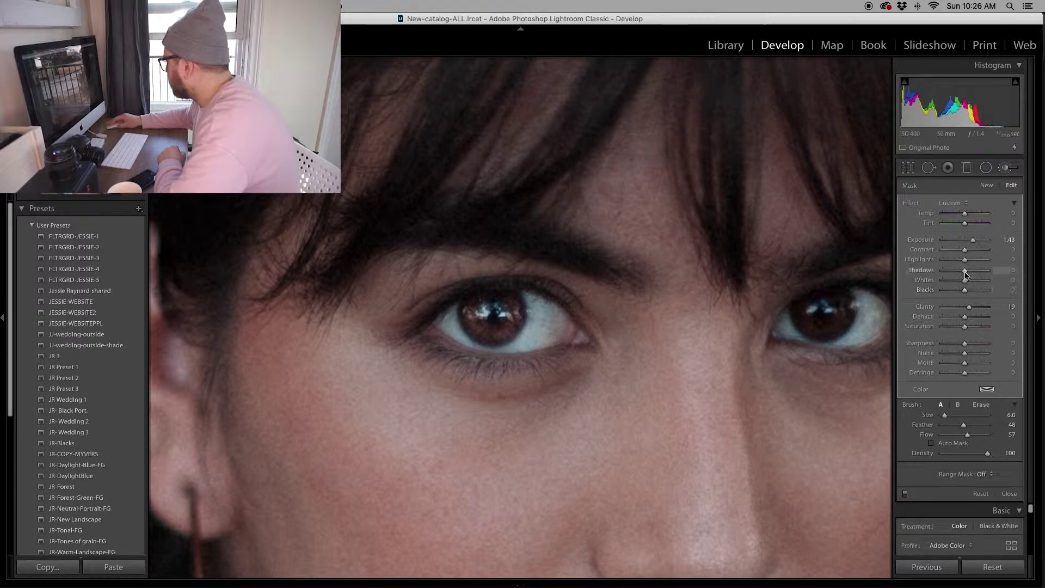
# Step: Refine the first iris mask with Exposure 1.94, Contrast 23, Blacks -6 and Saturation 20
pyautogui.moveTo(963, 296); pyautogui.dragTo(965, 295)
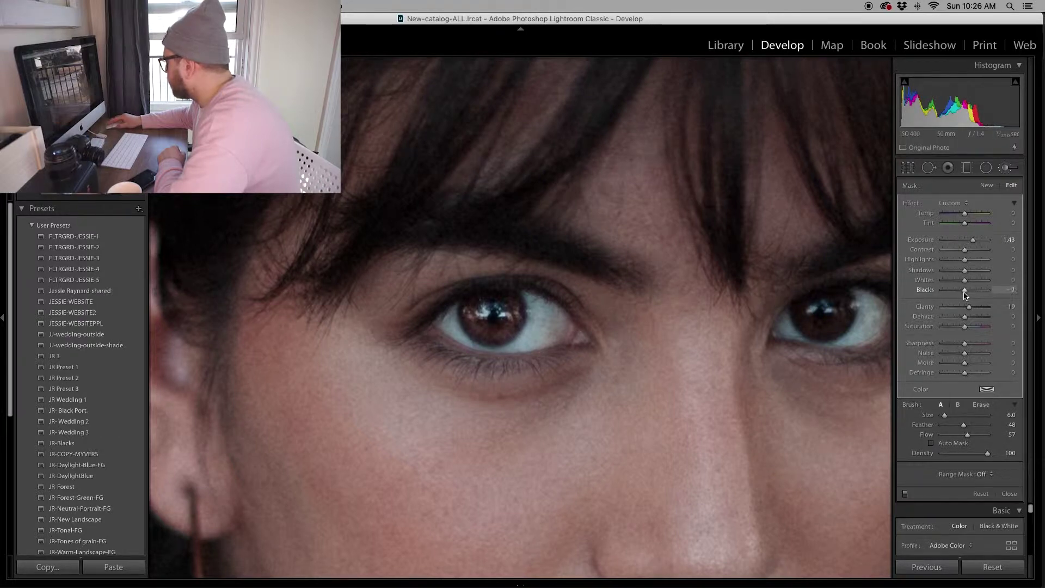
pyautogui.moveTo(973, 244); pyautogui.dragTo(978, 243)
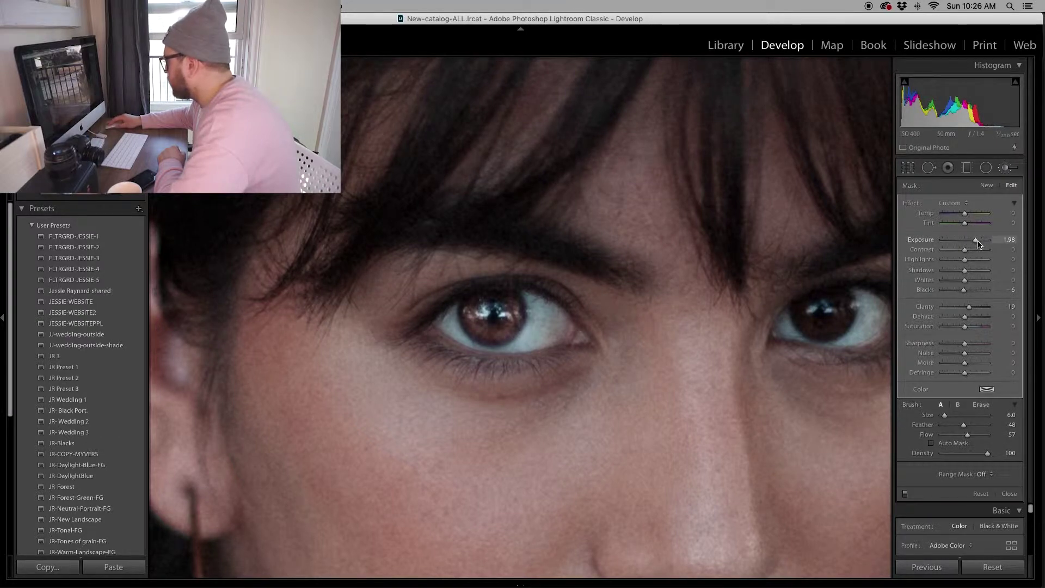
pyautogui.moveTo(978, 242); pyautogui.dragTo(968, 251)
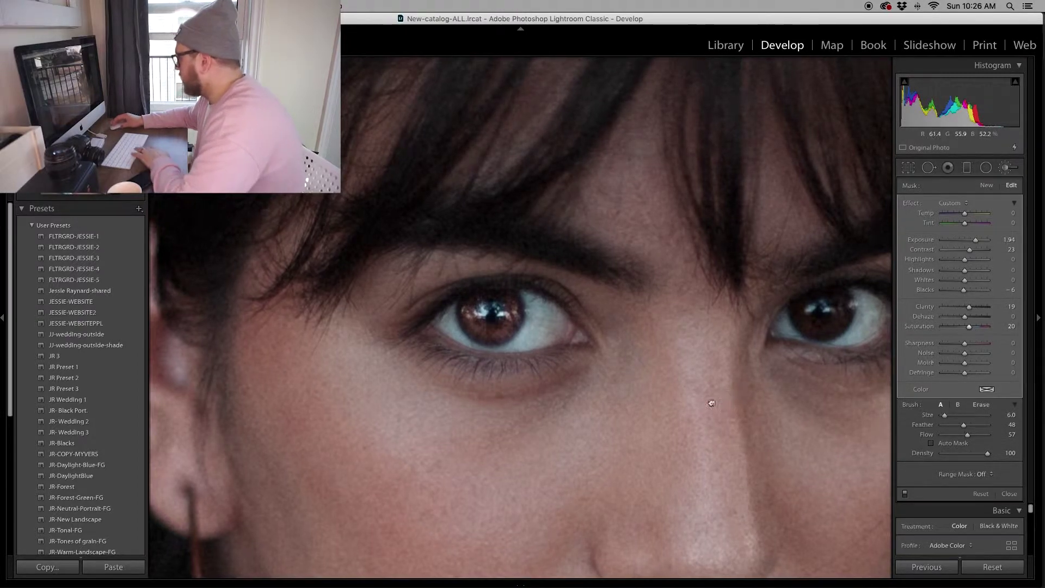
# Step: Paint a new brush mask over the other iris with Clarity 19, Exposure 1.61, Contrast 17 and Saturation 15
pyautogui.moveTo(724, 404); pyautogui.dragTo(589, 385)
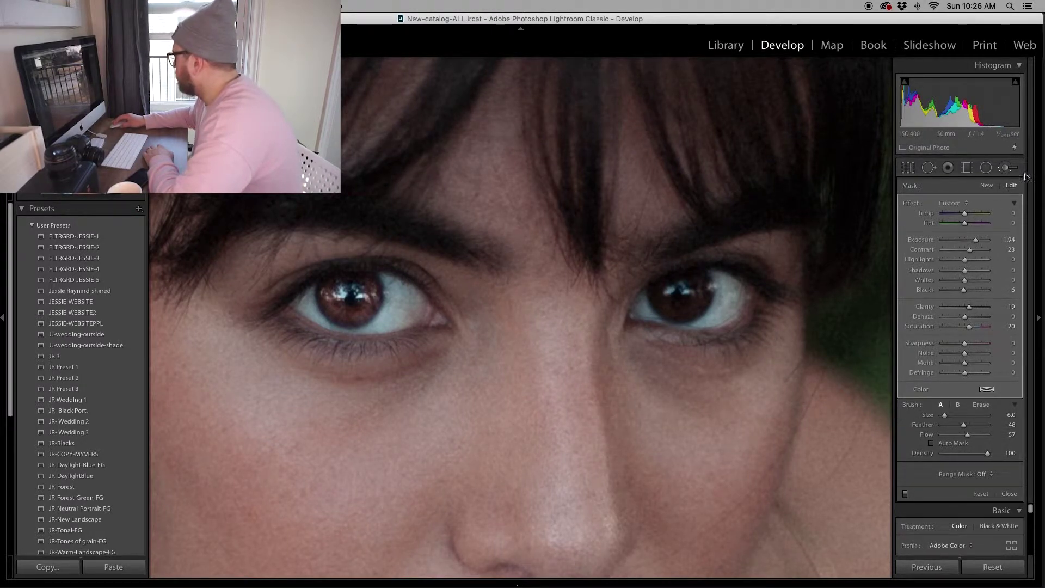
pyautogui.click(993, 187)
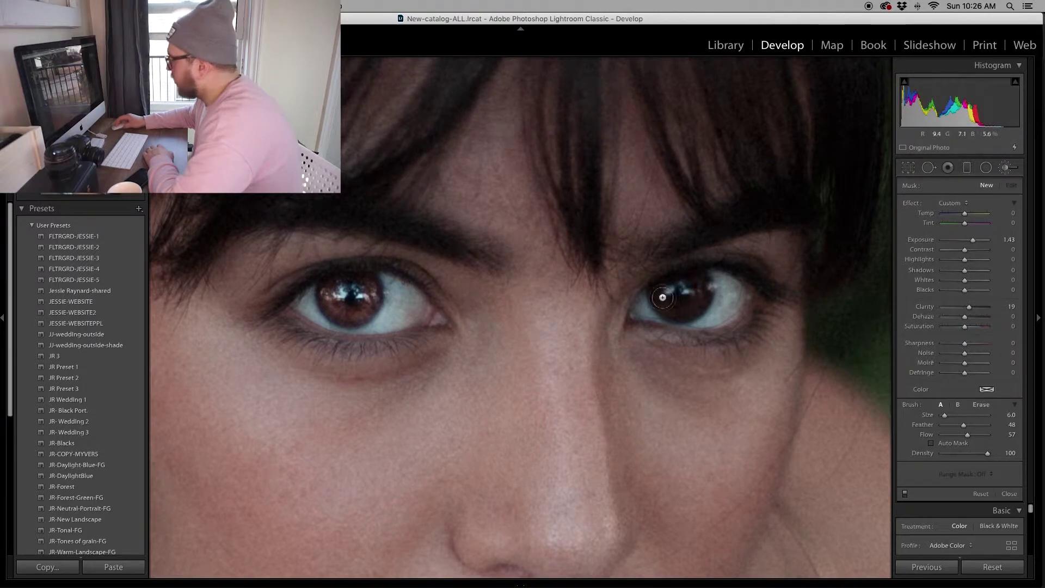
pyautogui.moveTo(700, 283)
pyautogui.mouseDown()
pyautogui.moveTo(681, 307)
pyautogui.moveTo(663, 291)
pyautogui.moveTo(677, 304)
pyautogui.moveTo(695, 300)
pyautogui.moveTo(704, 275)
pyautogui.moveTo(661, 296)
pyautogui.mouseUp()
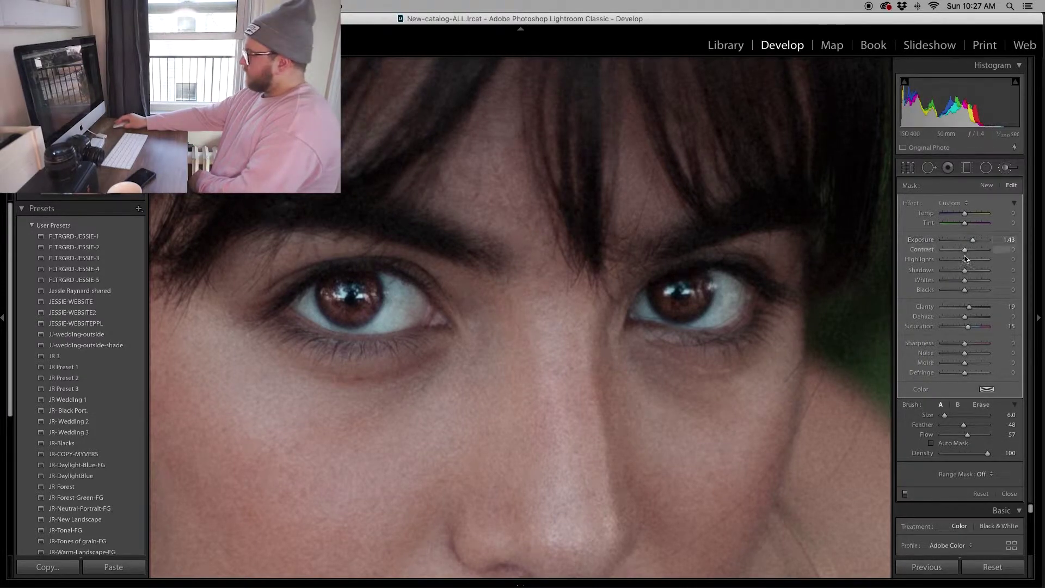
pyautogui.moveTo(972, 243); pyautogui.dragTo(975, 243)
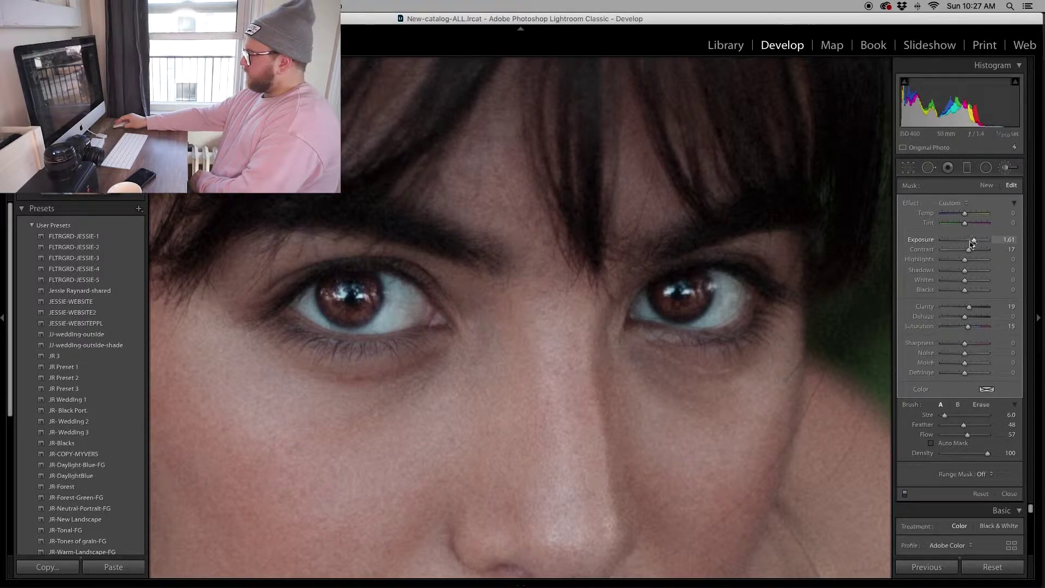
# Step: Reduce the brush size to 4, erase excess mask around the second iris, and finish the brush adjustment
pyautogui.press('alt')
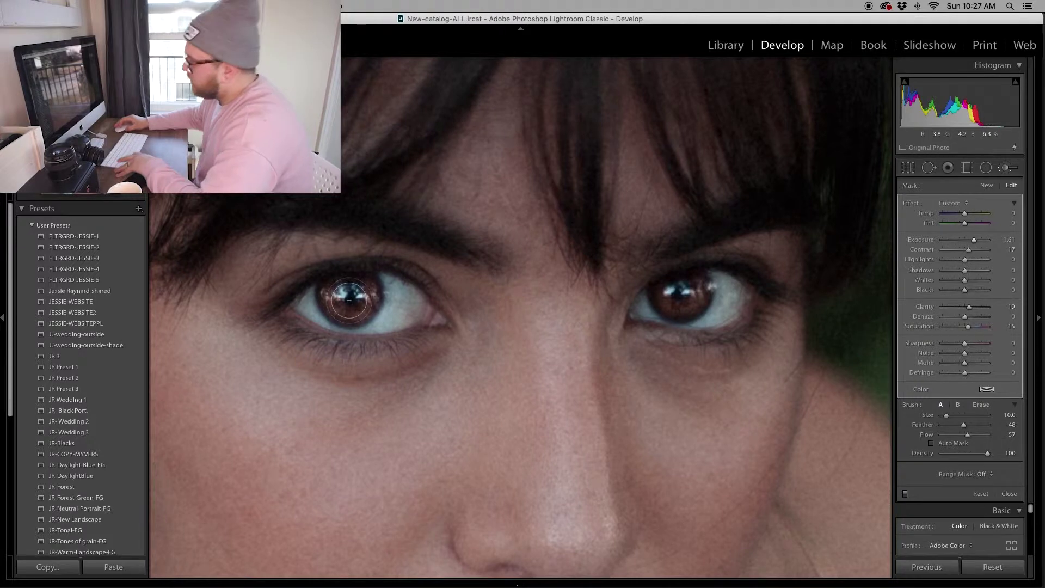
pyautogui.scroll(-3, 682, 290)
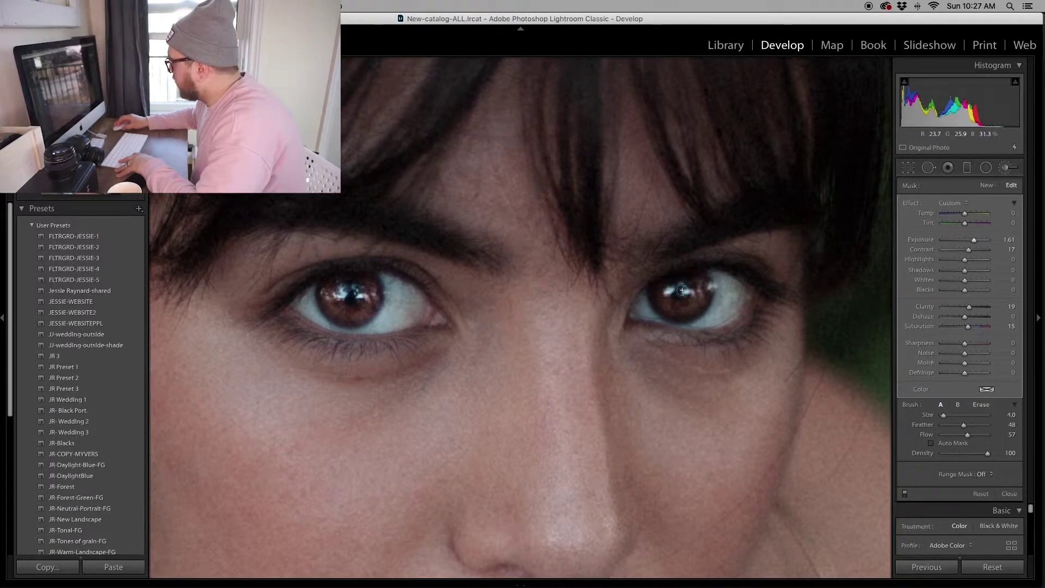
pyautogui.press('alt')
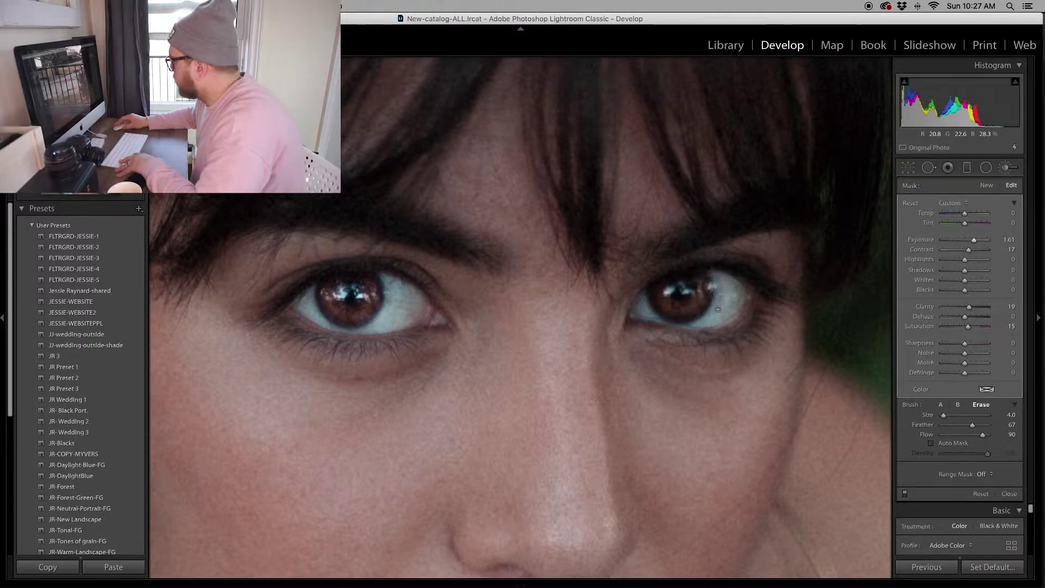
pyautogui.press('alt')
pyautogui.press('k')
pyautogui.click(482, 362)
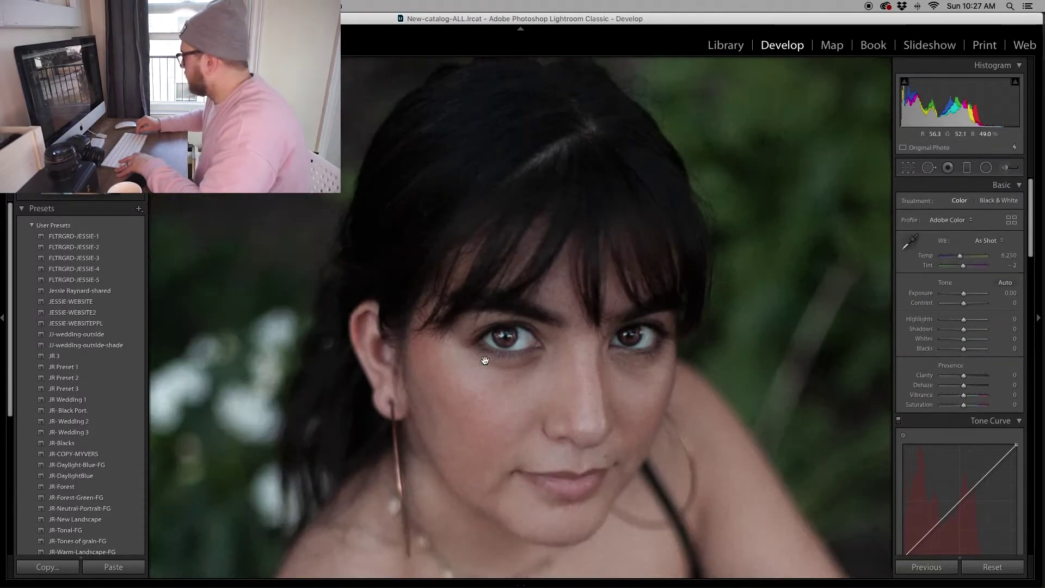
# Step: Compare the whole portrait before and after the edits
pyautogui.click(594, 391)
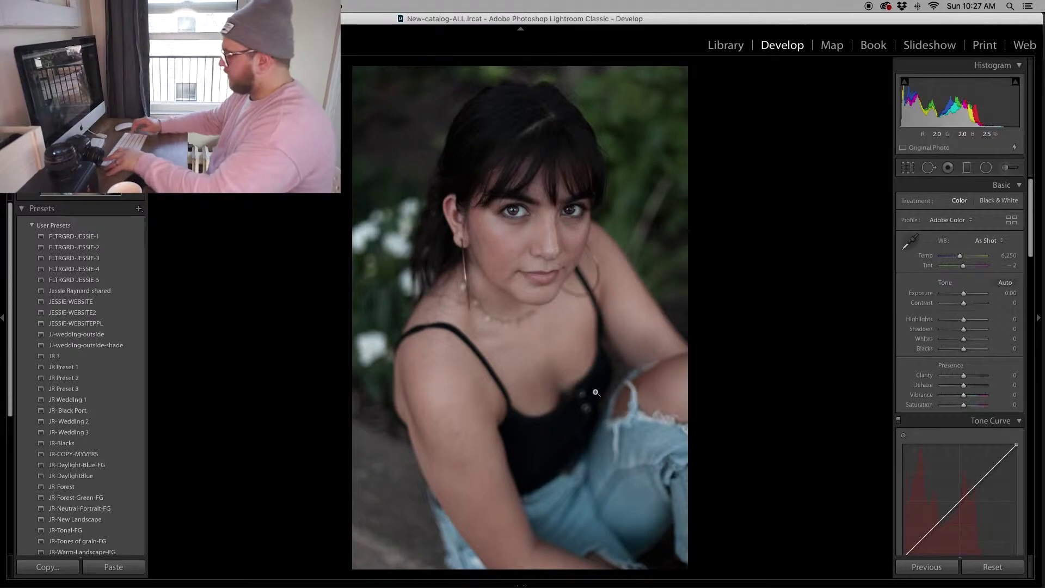
pyautogui.press('\\')
pyautogui.press('\\')
pyautogui.press('\\')
pyautogui.press('\\')
pyautogui.press('\\')
pyautogui.press('\\')
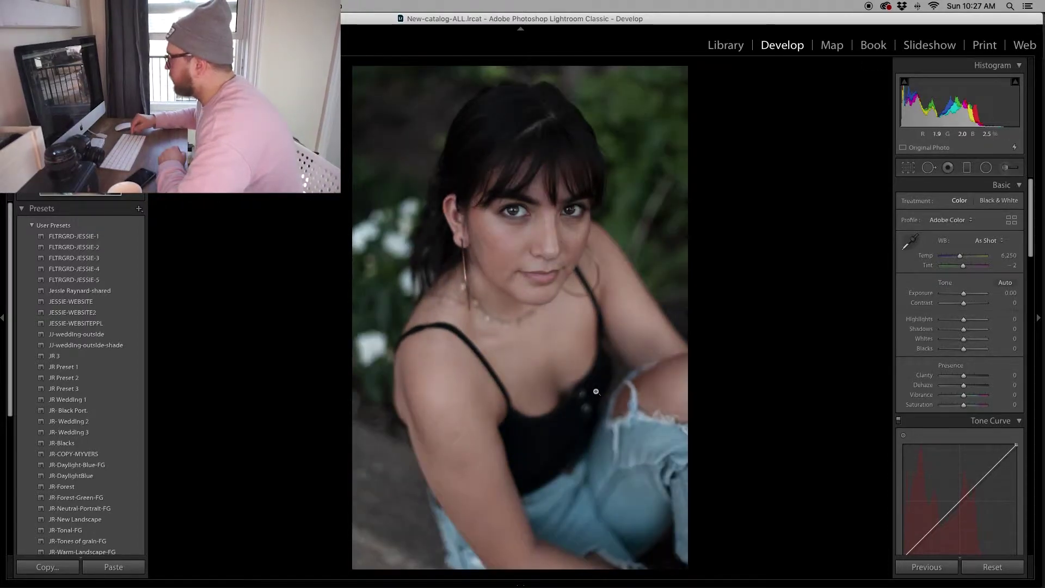
pyautogui.click(532, 215)
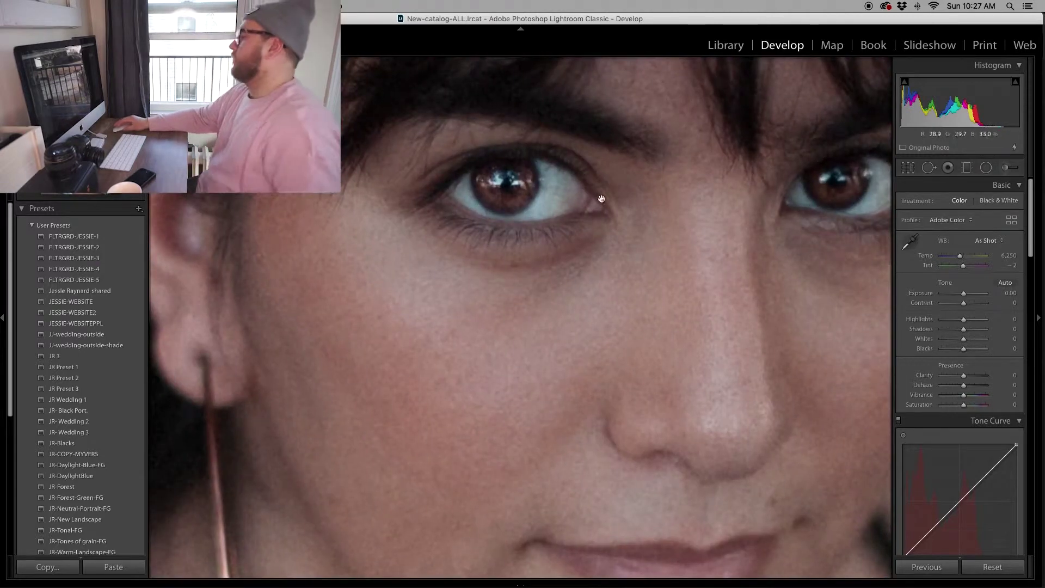
pyautogui.press('k')
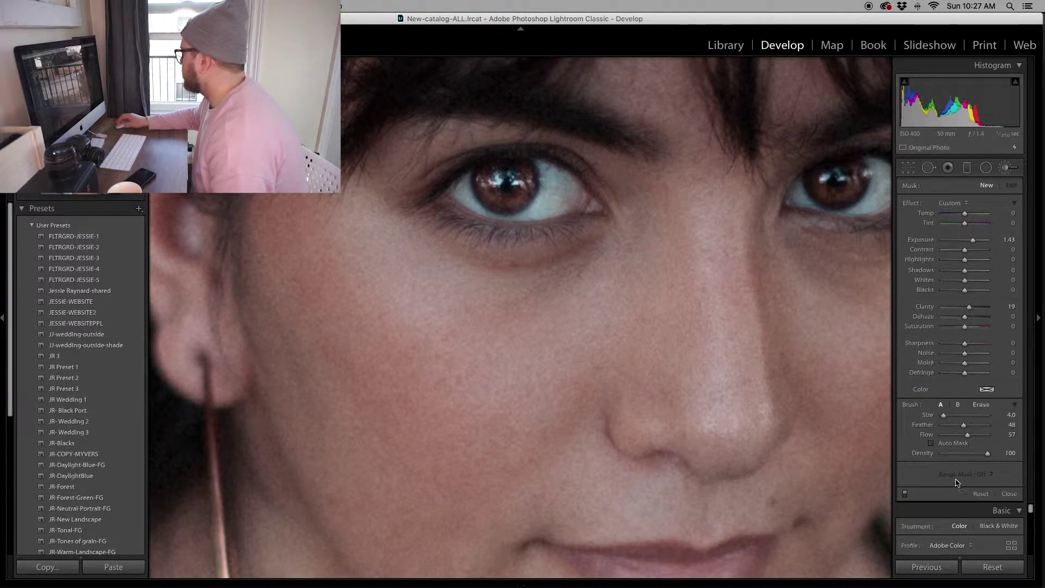
pyautogui.click(1008, 494)
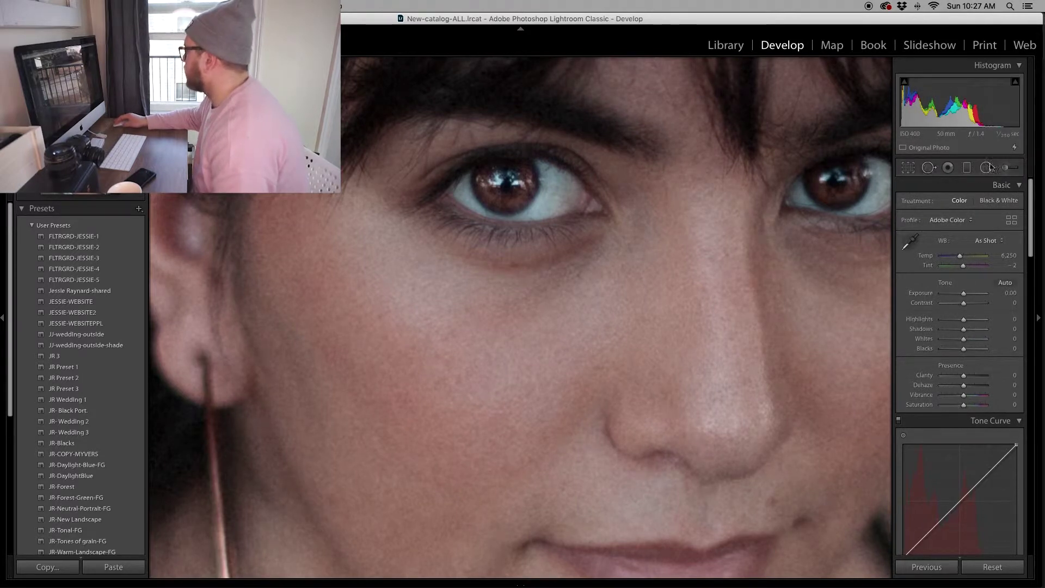
# Step: Set the photo's Exposure to -0.10, Contrast to -35, Highlights to -12, Shadows to -5, Whites to +16 and Blacks to -6
pyautogui.click(549, 235)
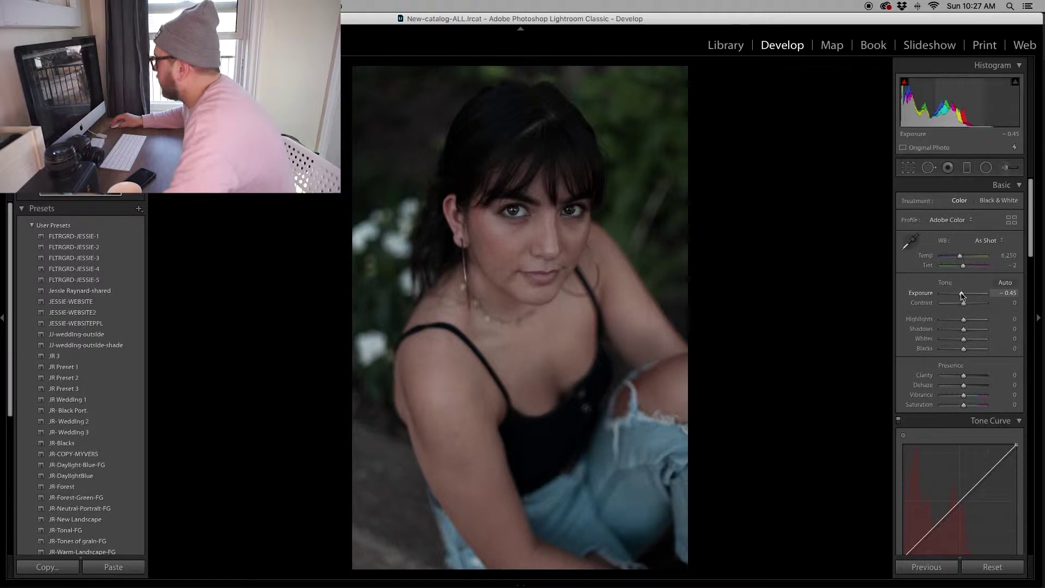
pyautogui.moveTo(961, 295)
pyautogui.mouseDown()
pyautogui.moveTo(959, 308)
pyautogui.moveTo(980, 308)
pyautogui.moveTo(958, 308)
pyautogui.mouseUp()
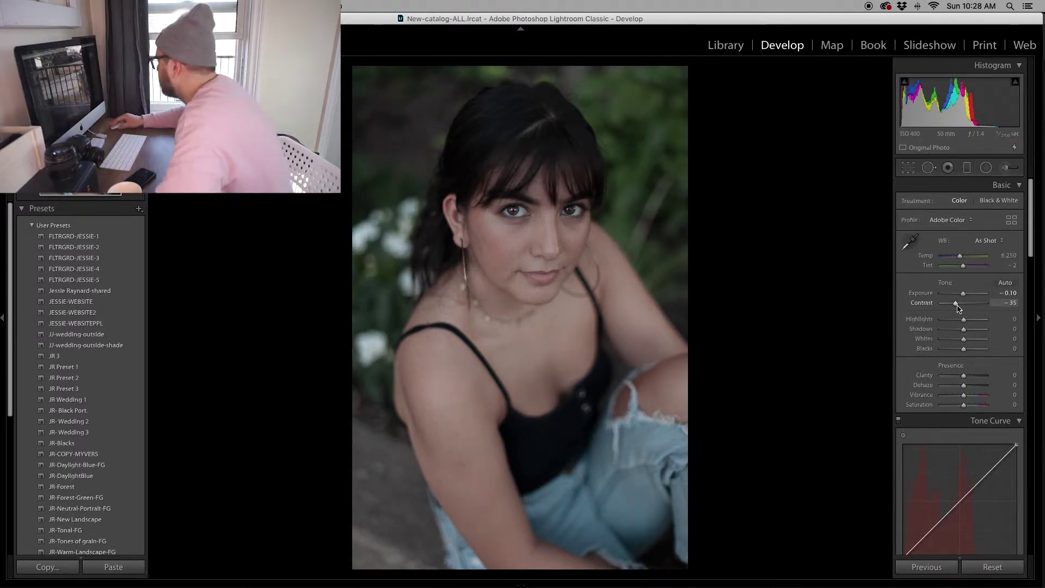
pyautogui.moveTo(960, 321); pyautogui.dragTo(963, 352)
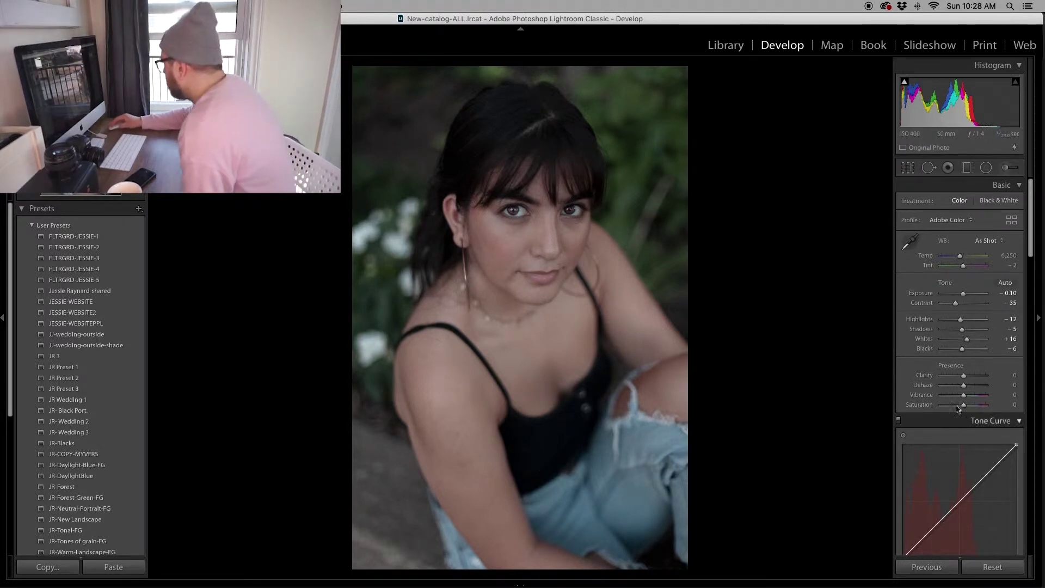
# Step: Set the photo's Clarity to -10, Dehaze to +35, Vibrance to -8 and Saturation to +10
pyautogui.doubleClick(965, 381)
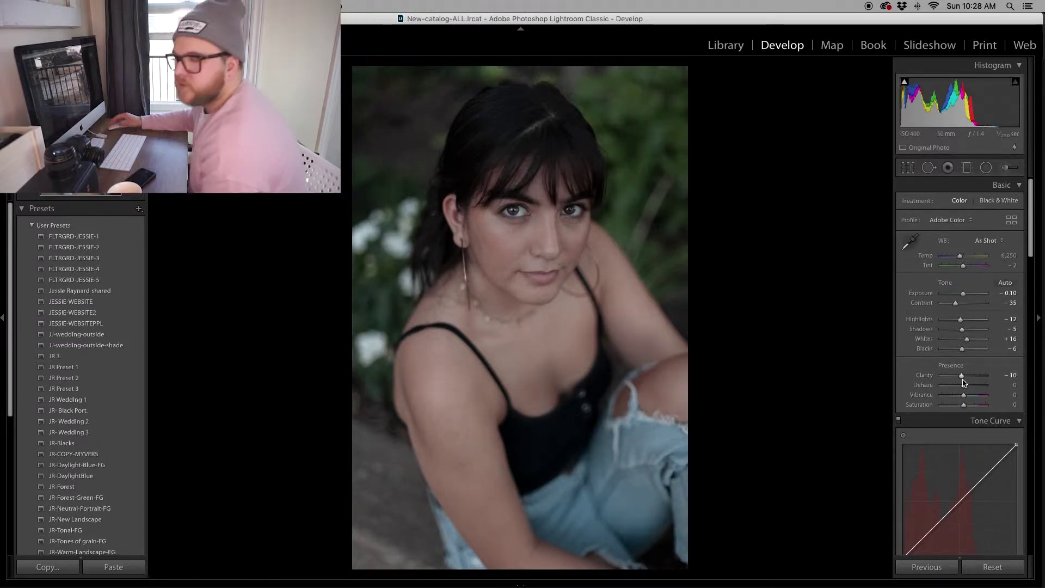
pyautogui.scroll(-3, 963, 383)
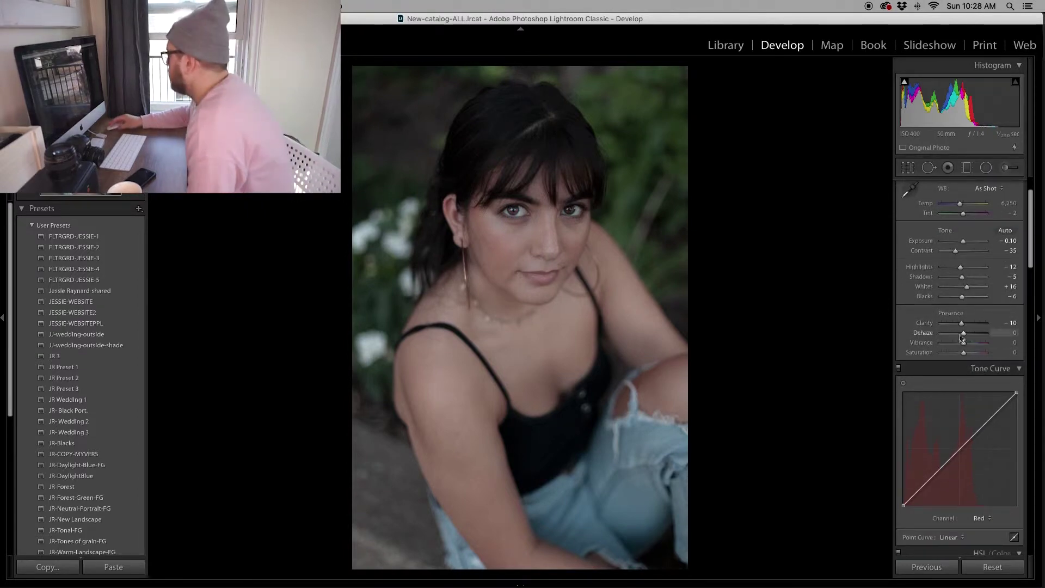
pyautogui.moveTo(975, 338); pyautogui.dragTo(971, 337)
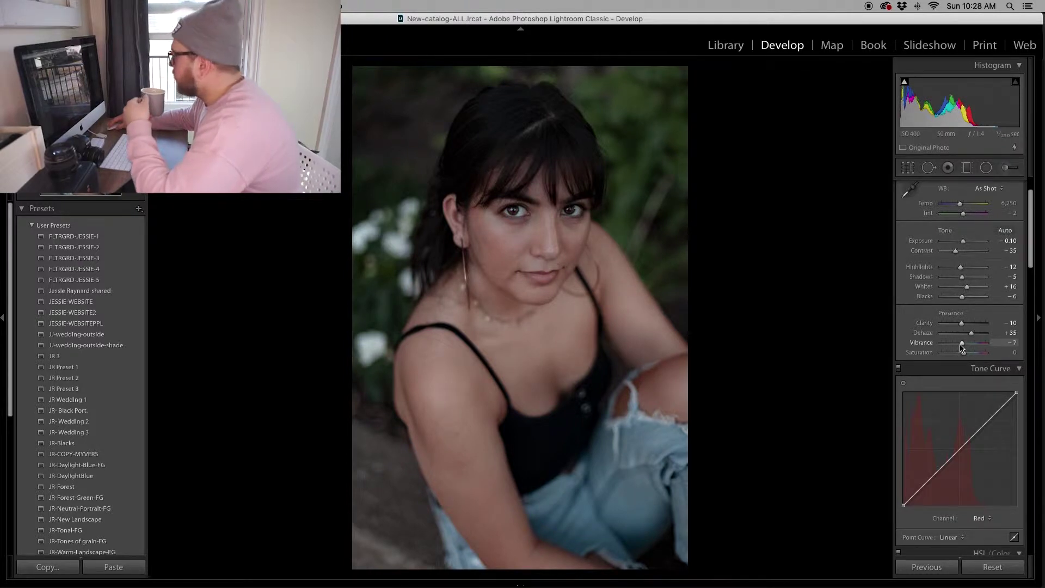
pyautogui.moveTo(961, 352); pyautogui.dragTo(967, 355)
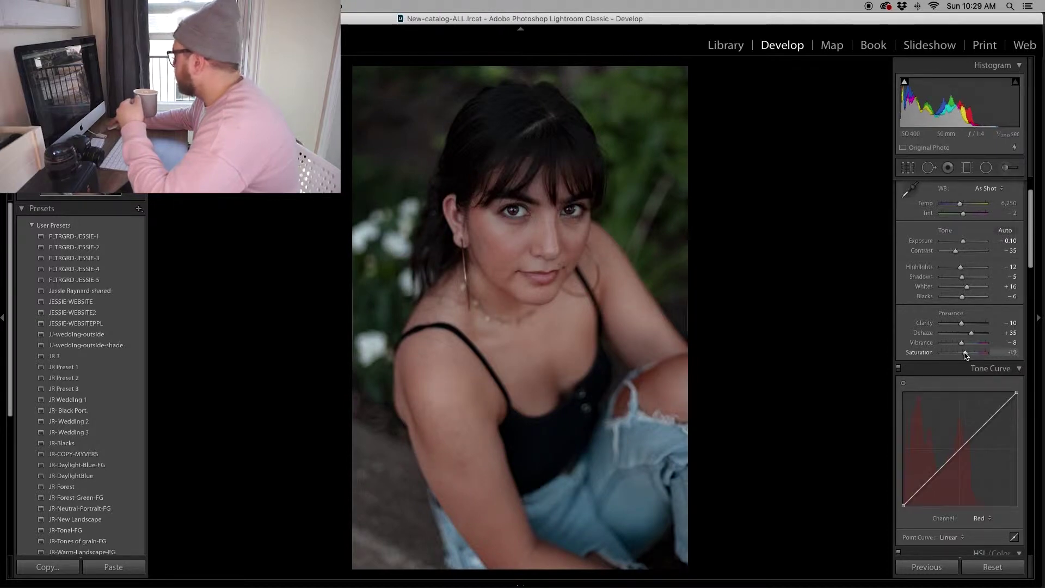
# Step: Compare the portrait before and after the basic tone and presence adjustments
pyautogui.press('\\')
pyautogui.press('\\')
pyautogui.press('\\')
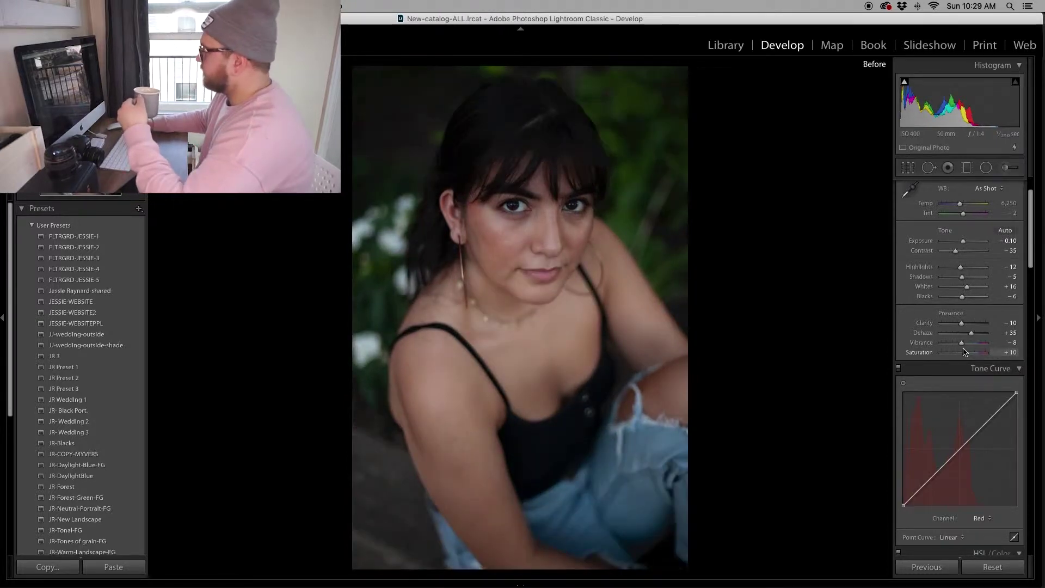
pyautogui.press('\\')
pyautogui.press('\\')
pyautogui.press('\\')
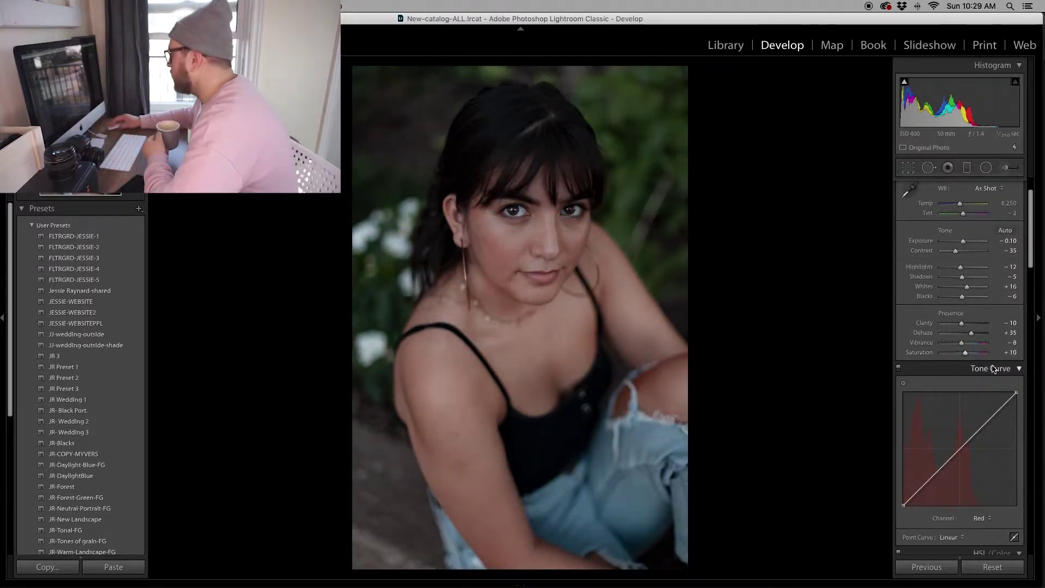
# Step: Shape the RGB tone curve with the black point raised to about 7.8%, a lowered shadow point and slightly lifted midtones
pyautogui.click(979, 517)
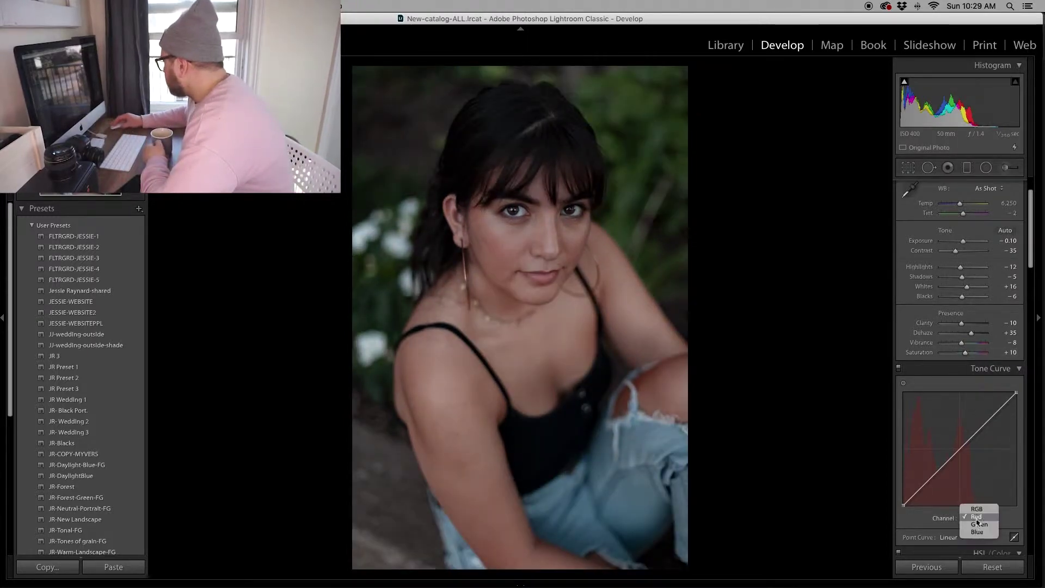
pyautogui.click(979, 508)
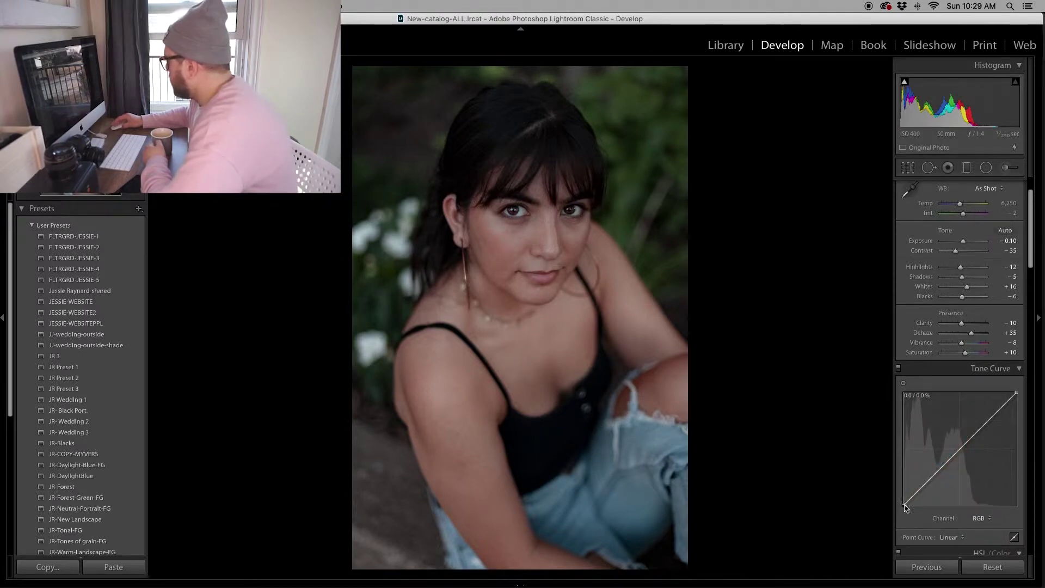
pyautogui.moveTo(905, 508); pyautogui.dragTo(901, 500)
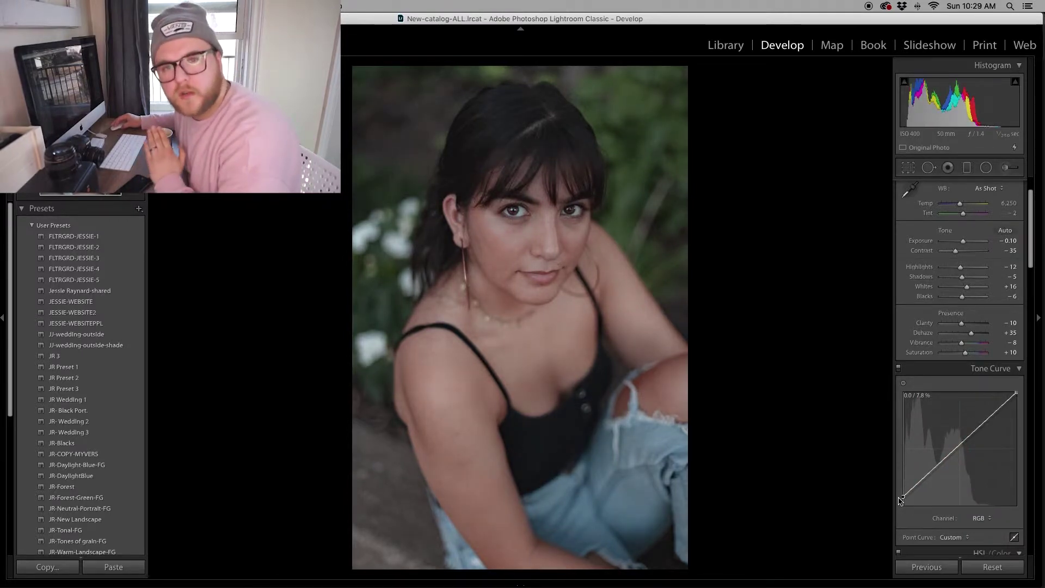
pyautogui.moveTo(900, 501); pyautogui.dragTo(953, 450)
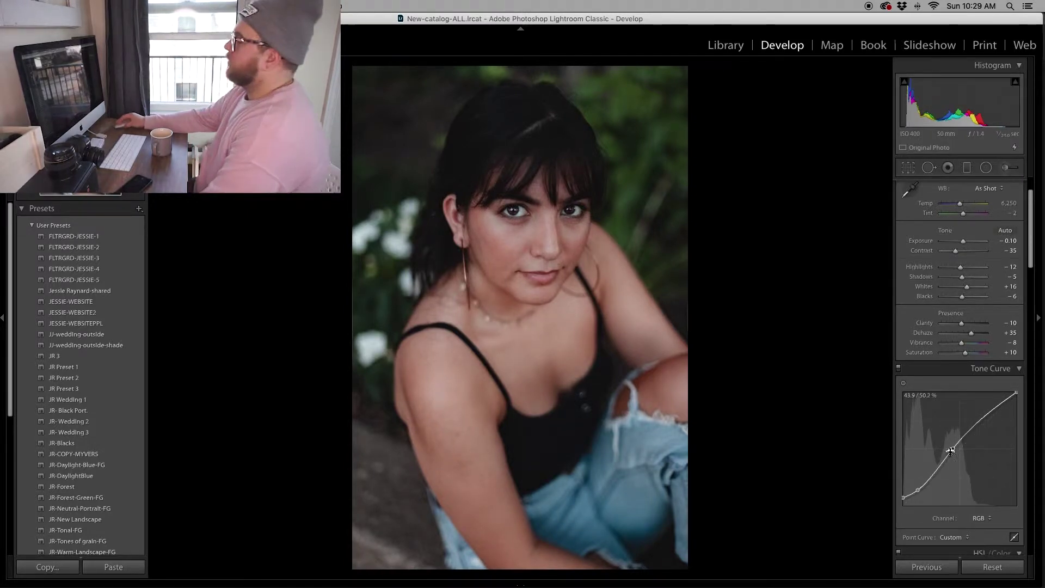
# Step: Compare the portrait with the tone curve turned off and on, leaving it enabled
pyautogui.click(898, 369)
pyautogui.click(898, 369)
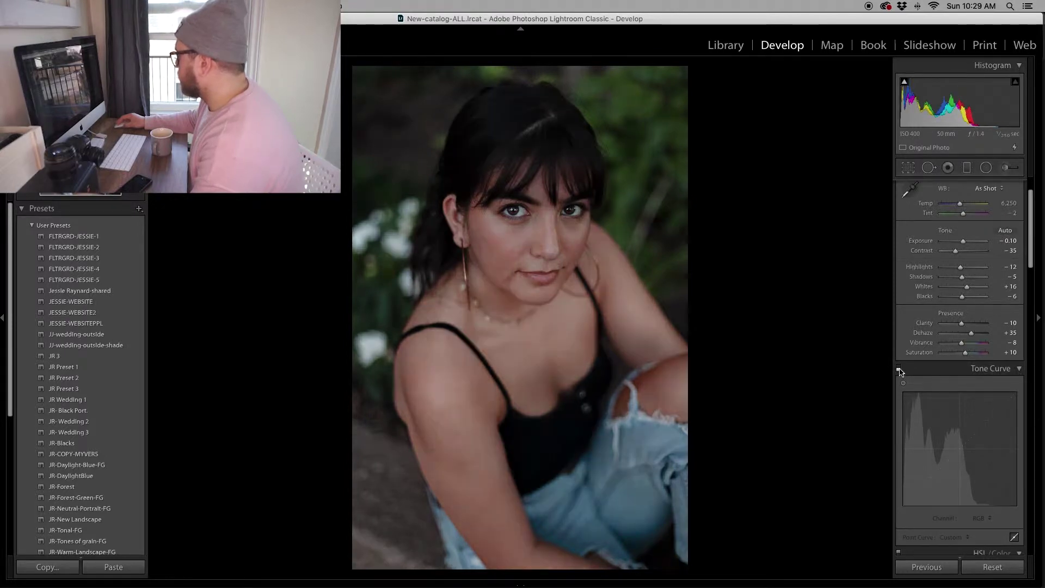
pyautogui.click(899, 369)
pyautogui.click(899, 369)
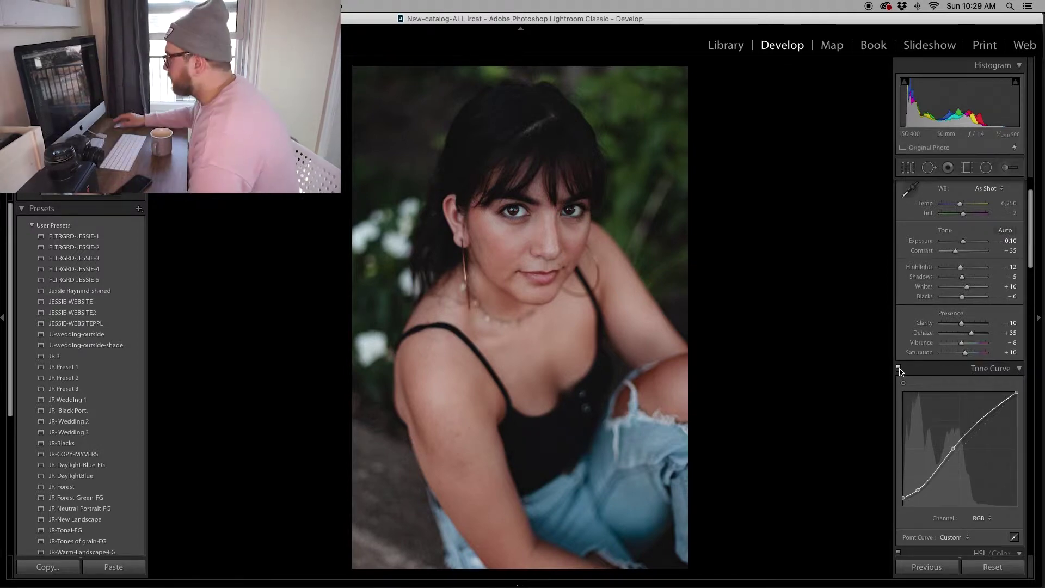
# Step: Add a point between the shadow and midtone points of the RGB tone curve and fine-tune it at about 30% input
pyautogui.moveTo(932, 475)
pyautogui.mouseDown()
pyautogui.moveTo(933, 485)
pyautogui.moveTo(934, 473)
pyautogui.mouseUp()
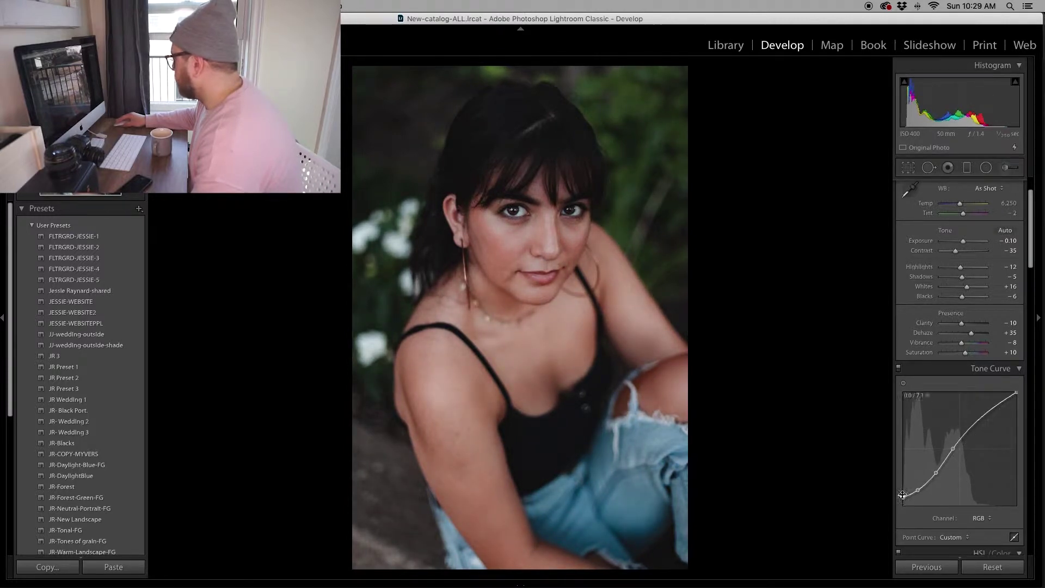
pyautogui.moveTo(938, 470); pyautogui.dragTo(938, 473)
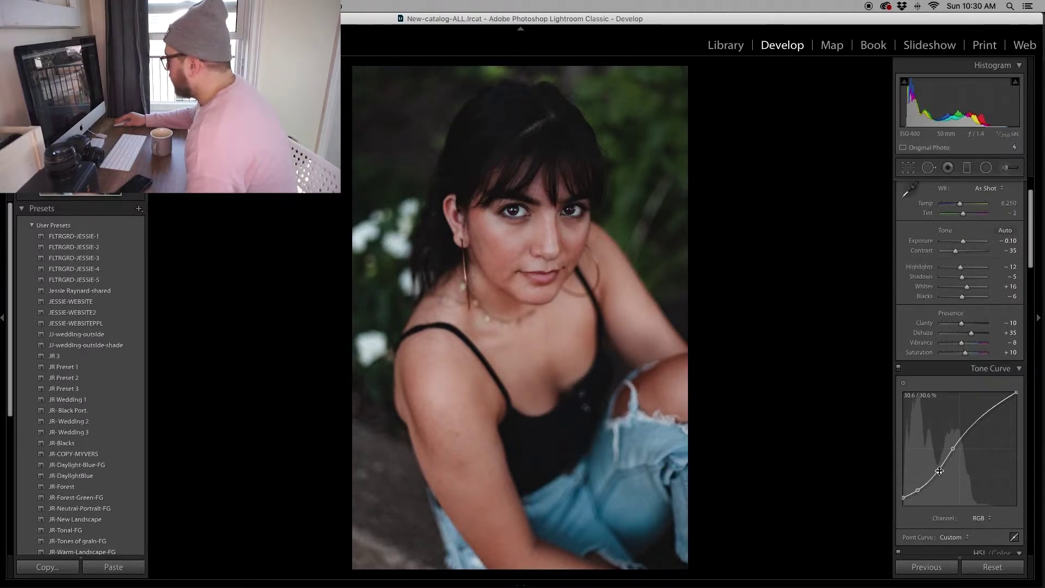
pyautogui.moveTo(938, 471); pyautogui.dragTo(938, 472)
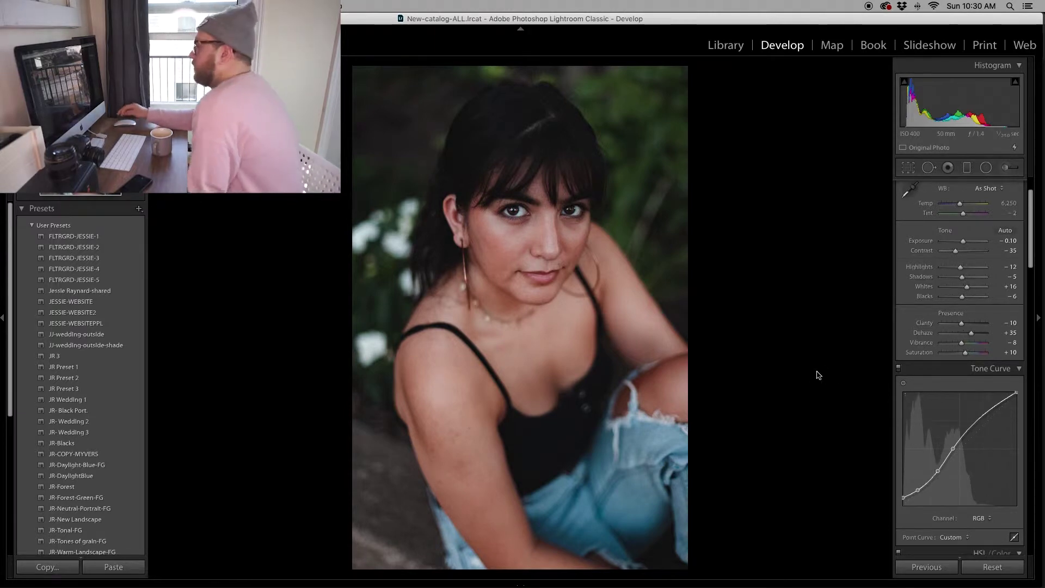
# Step: Shape the Red channel curve with lowered shadows, a lower-midtone point at about 25.9 / 20.4% and a lifted upper-midtone point
pyautogui.click(982, 518)
pyautogui.click(979, 527)
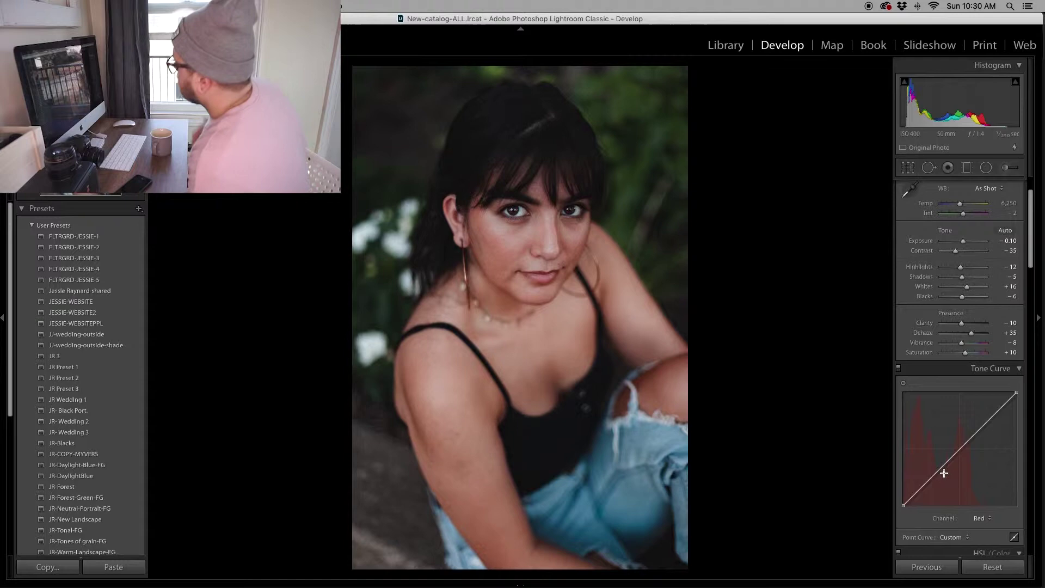
pyautogui.click(981, 517)
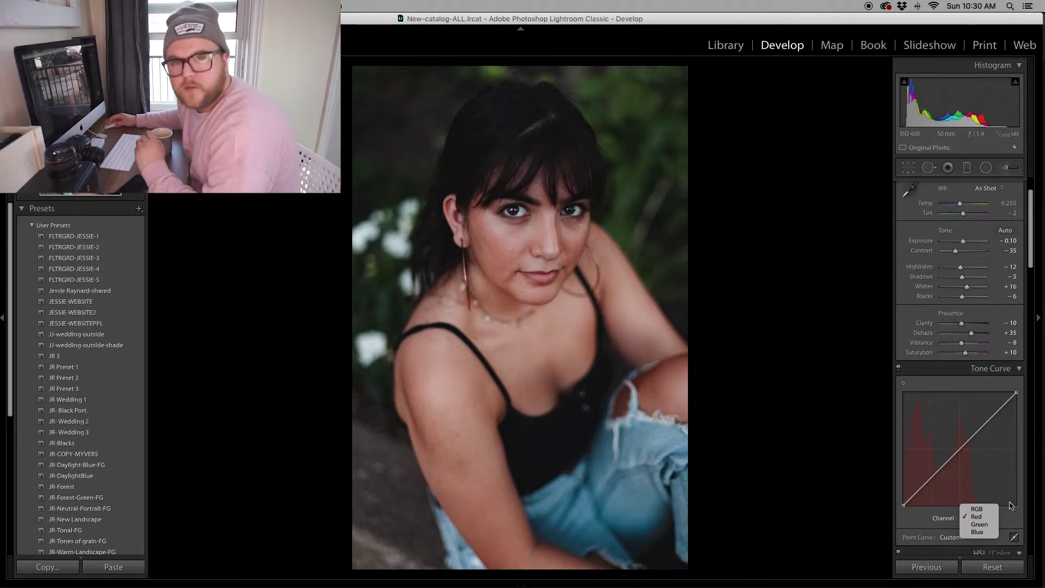
pyautogui.click(926, 493)
pyautogui.moveTo(921, 488)
pyautogui.mouseDown()
pyautogui.moveTo(918, 498)
pyautogui.moveTo(933, 484)
pyautogui.mouseUp()
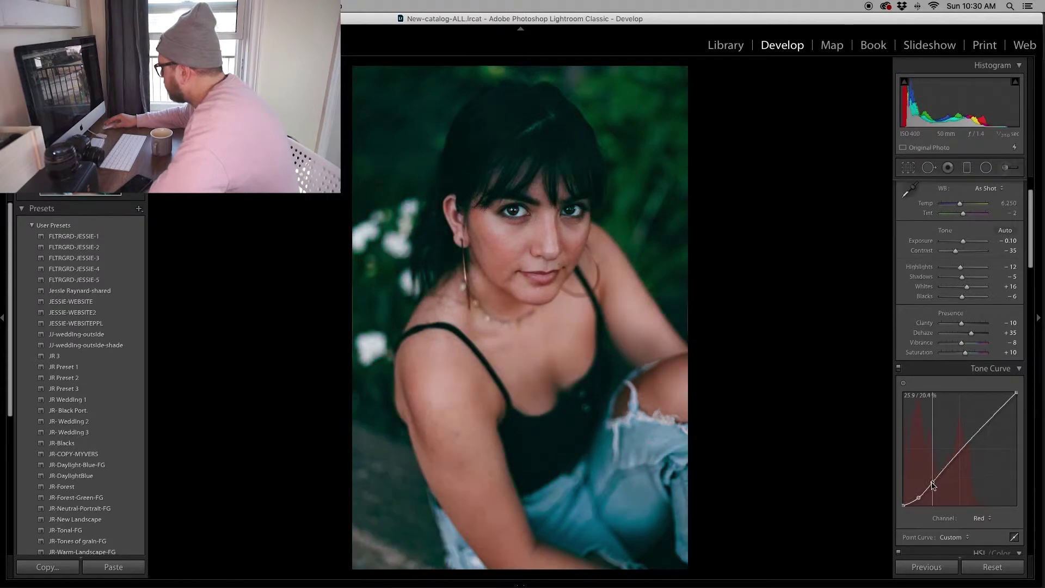
pyautogui.moveTo(968, 437); pyautogui.dragTo(967, 433)
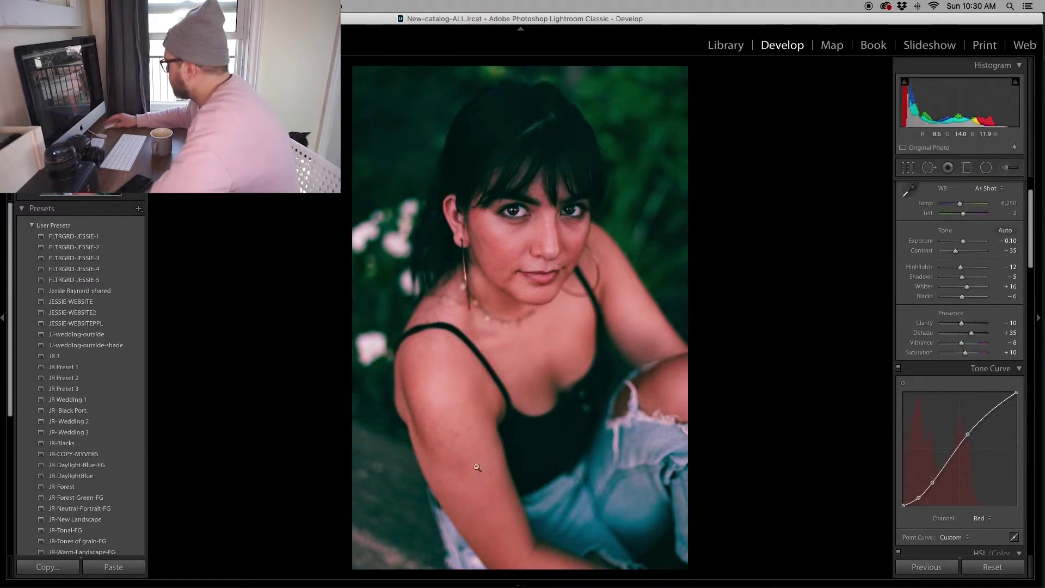
# Step: Shape the Green channel curve with points at about 13.7 / 9.4%, 29.4 / 23.9% and 53.9 / 61.2%
pyautogui.click(982, 517)
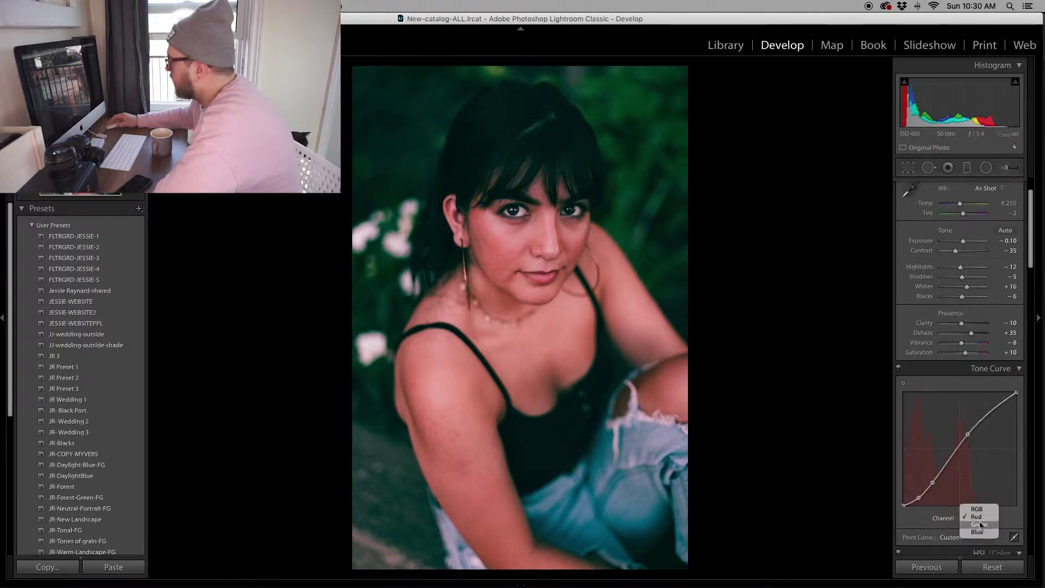
pyautogui.click(979, 526)
pyautogui.moveTo(917, 493); pyautogui.dragTo(919, 498)
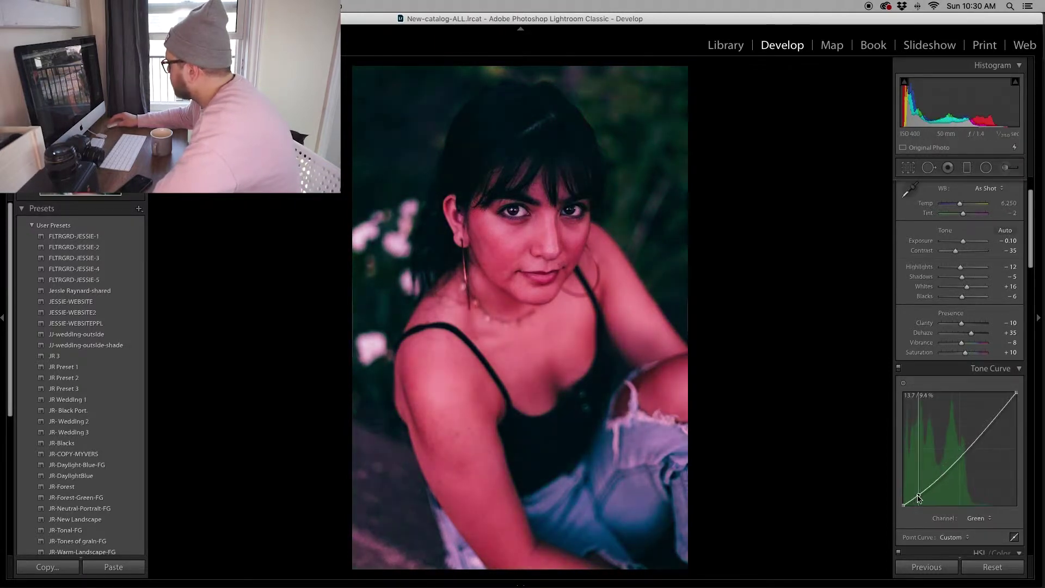
pyautogui.moveTo(965, 454); pyautogui.dragTo(964, 437)
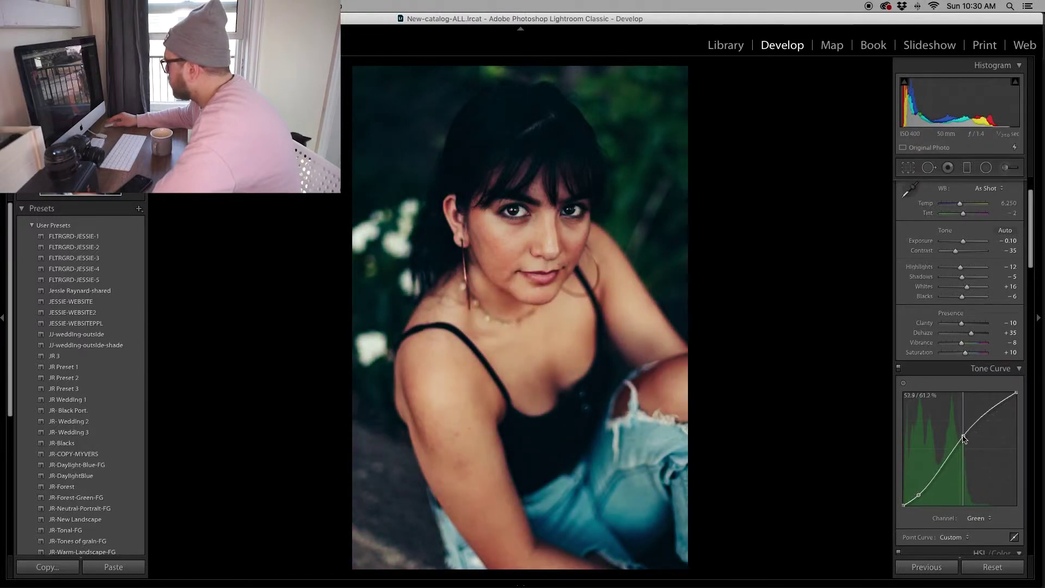
pyautogui.moveTo(936, 471); pyautogui.dragTo(935, 480)
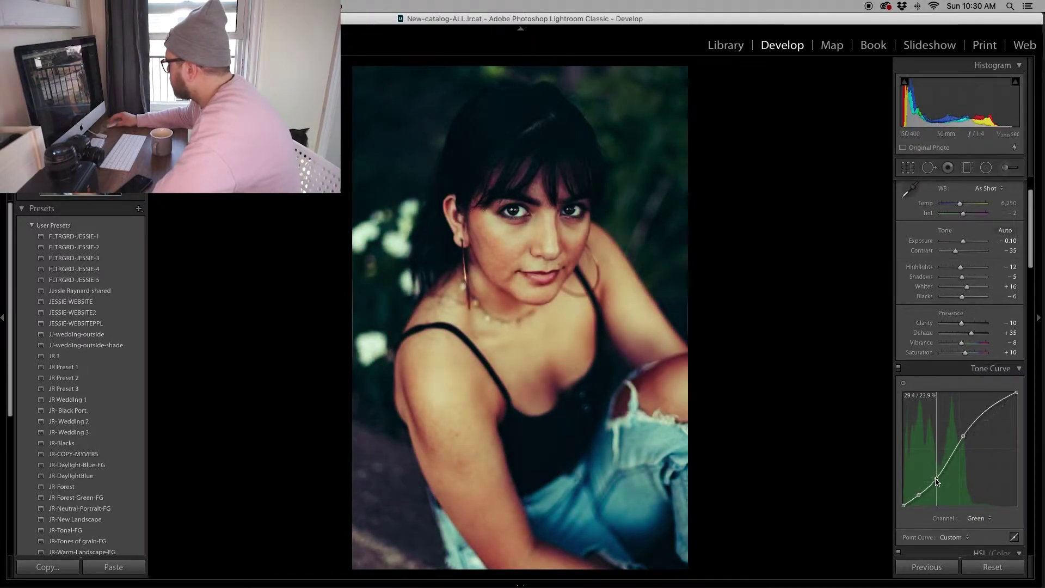
# Step: Shape the Blue channel curve with lowered shadows, lifted midtones and a lower-midtone point at about 28.6 / 26.7%
pyautogui.click(978, 519)
pyautogui.click(975, 524)
pyautogui.moveTo(922, 486); pyautogui.dragTo(921, 494)
pyautogui.moveTo(962, 446); pyautogui.dragTo(935, 478)
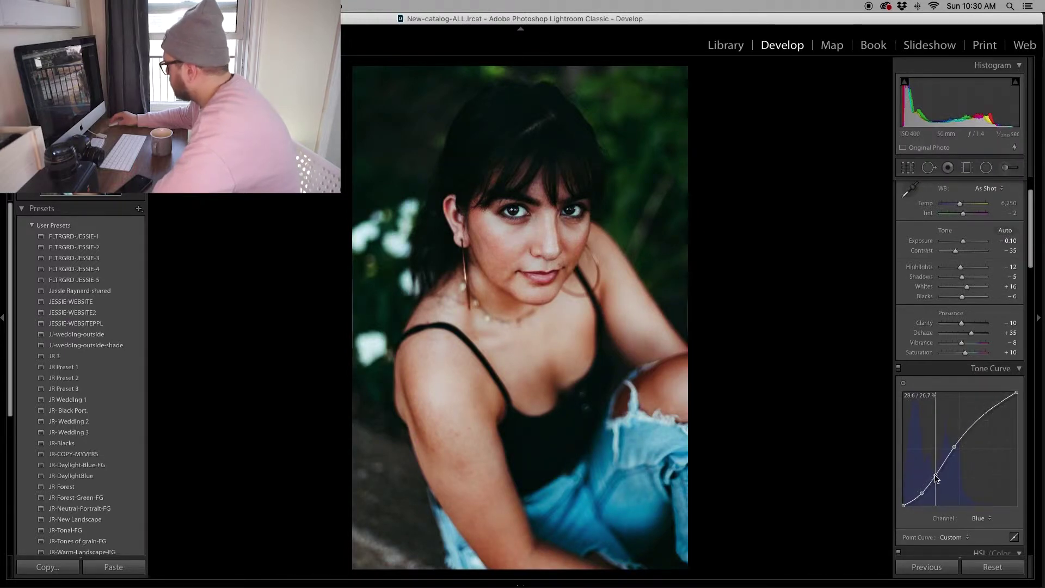
# Step: Refine the Green channel curve by moving its upper point into the highlights and its lower-midtone point up towards the middle
pyautogui.click(980, 517)
pyautogui.click(978, 509)
pyautogui.moveTo(937, 475); pyautogui.dragTo(939, 473)
pyautogui.moveTo(962, 436); pyautogui.dragTo(983, 420)
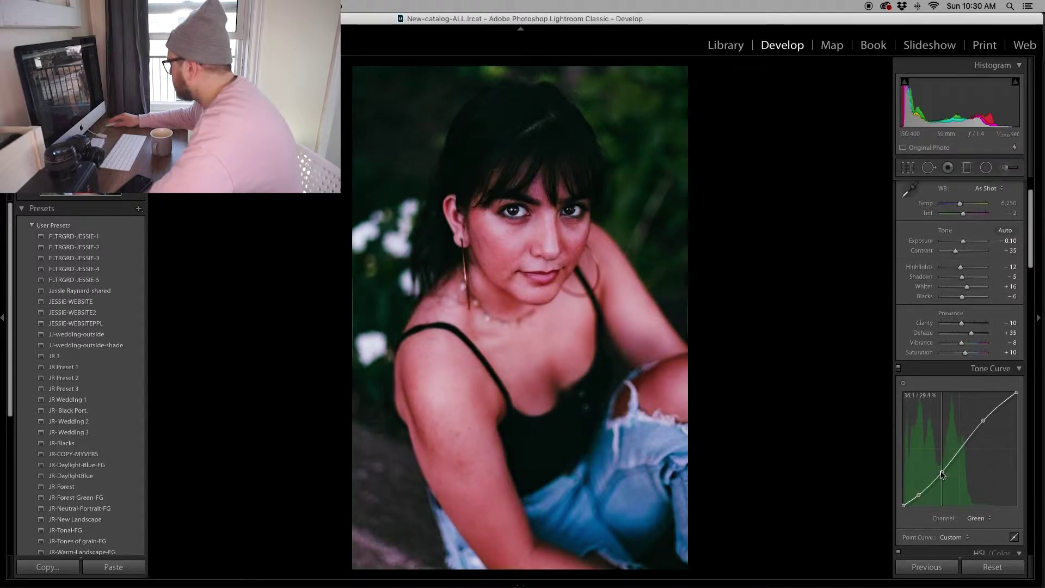
pyautogui.moveTo(940, 471); pyautogui.dragTo(951, 456)
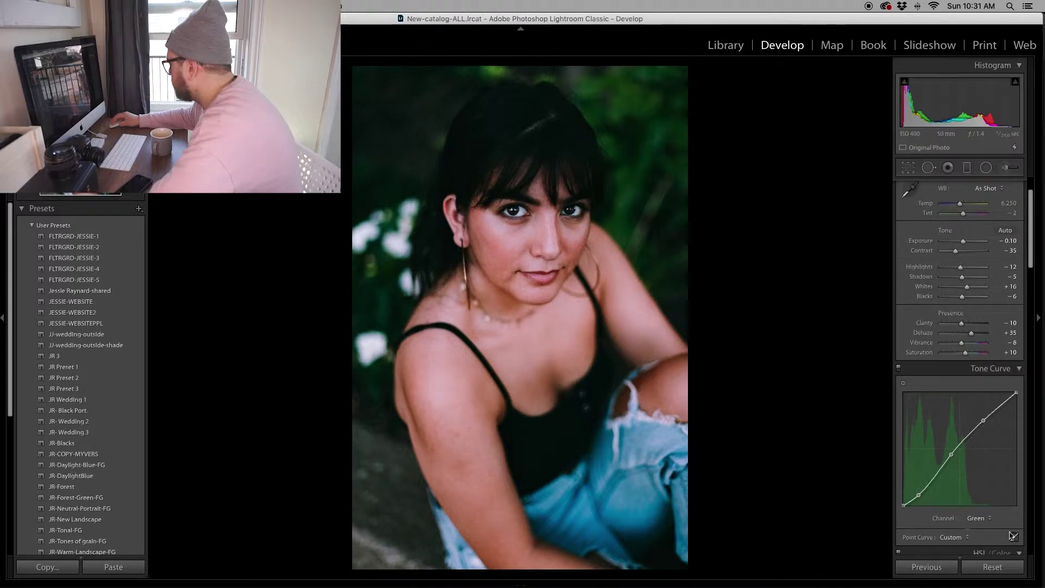
# Step: Refine the Red channel curve by moving its upper point to about 71.4 / 77.6% and raising its lower-midtone point
pyautogui.click(983, 520)
pyautogui.click(965, 507)
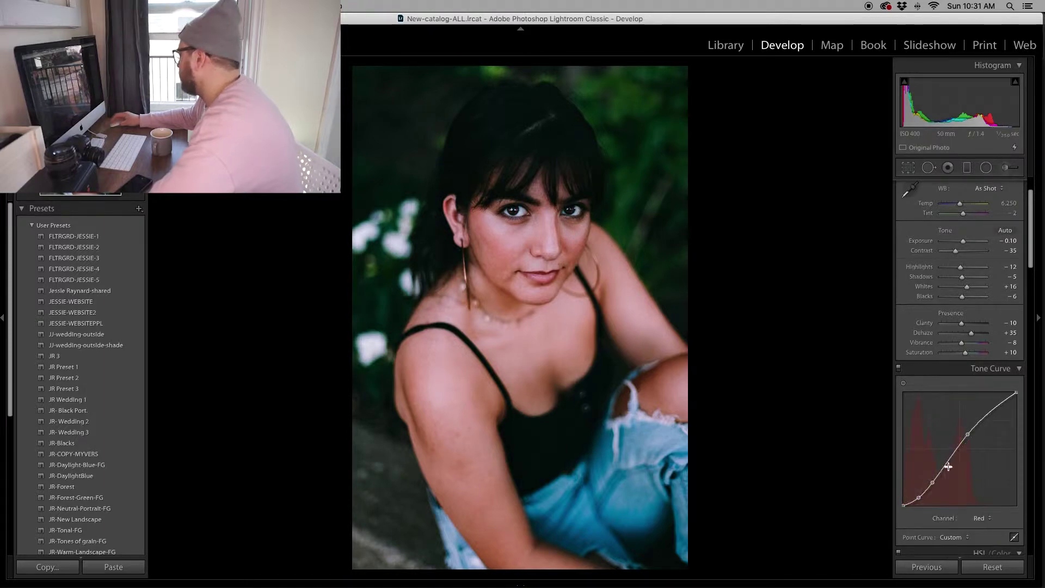
pyautogui.moveTo(969, 435); pyautogui.dragTo(984, 418)
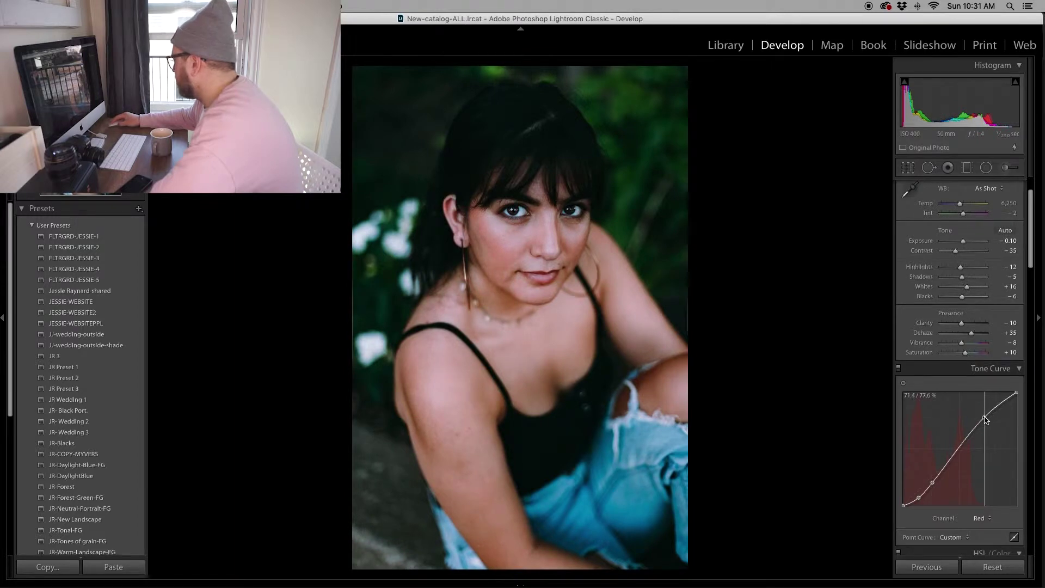
pyautogui.moveTo(932, 482); pyautogui.dragTo(941, 475)
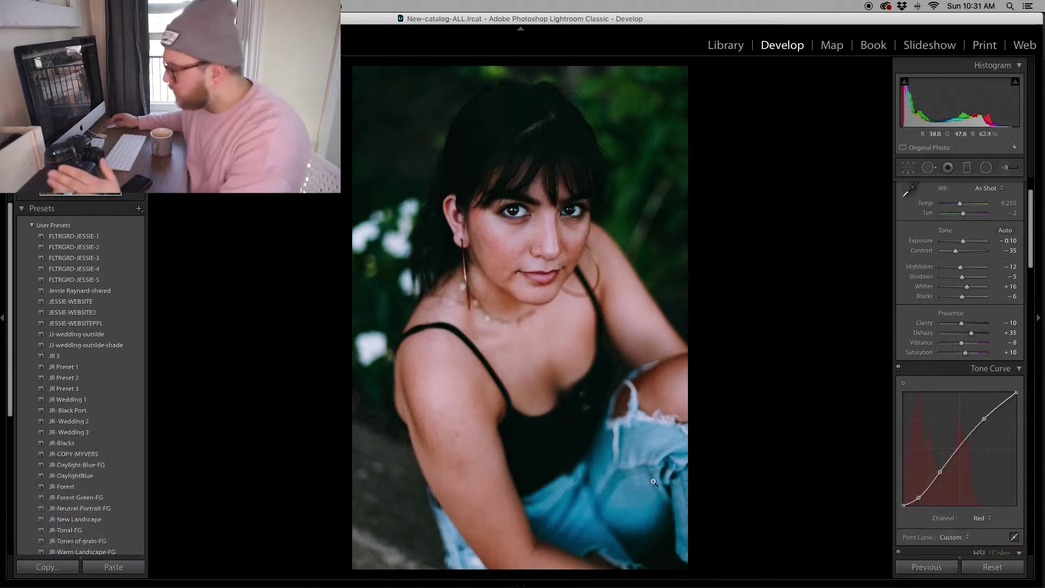
# Step: Raise the black point of the RGB tone curve slightly and readjust its shadow point for more faded blacks
pyautogui.moveTo(656, 583)
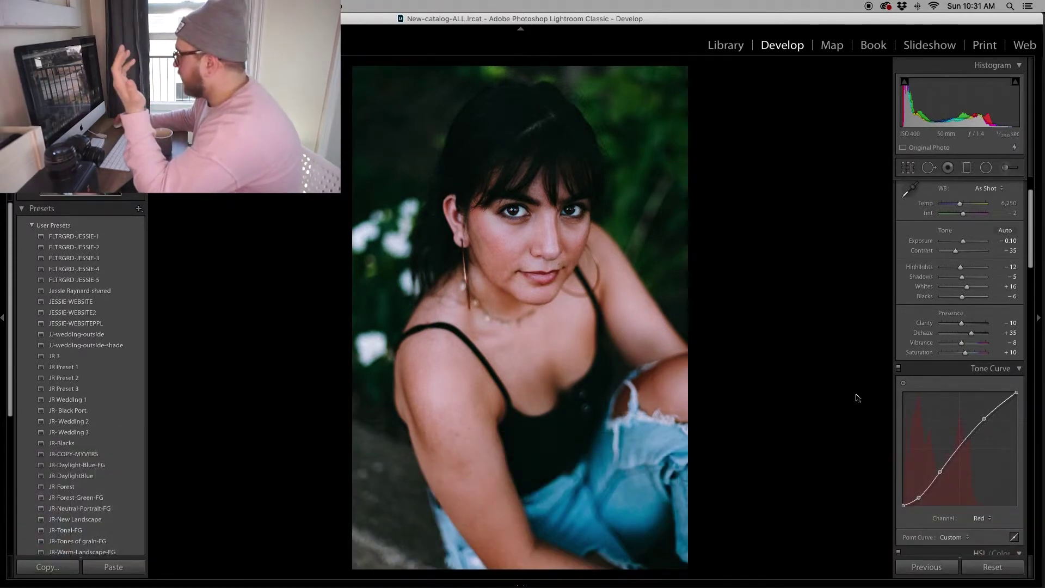
pyautogui.click(980, 518)
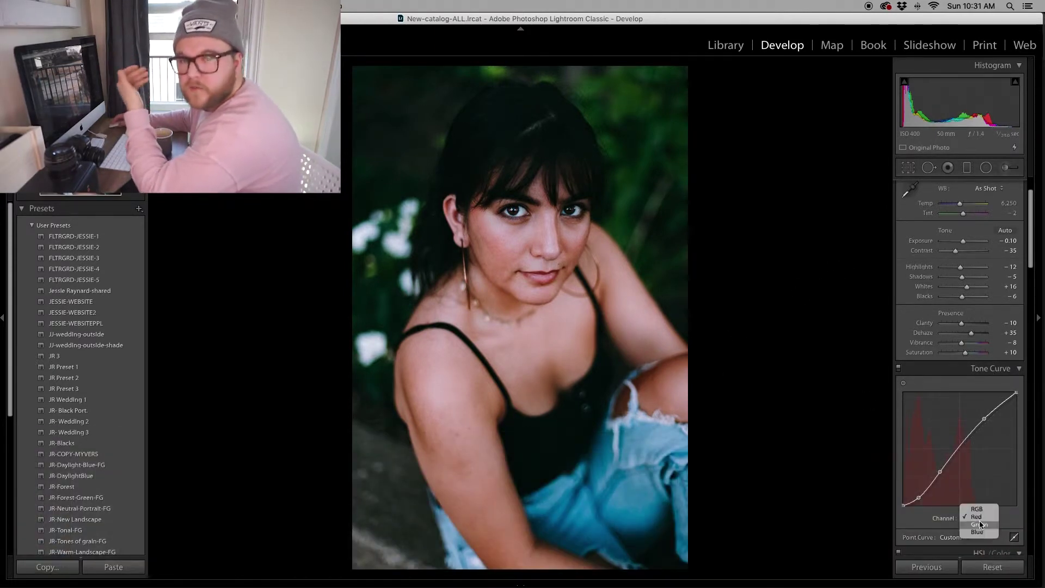
pyautogui.click(979, 512)
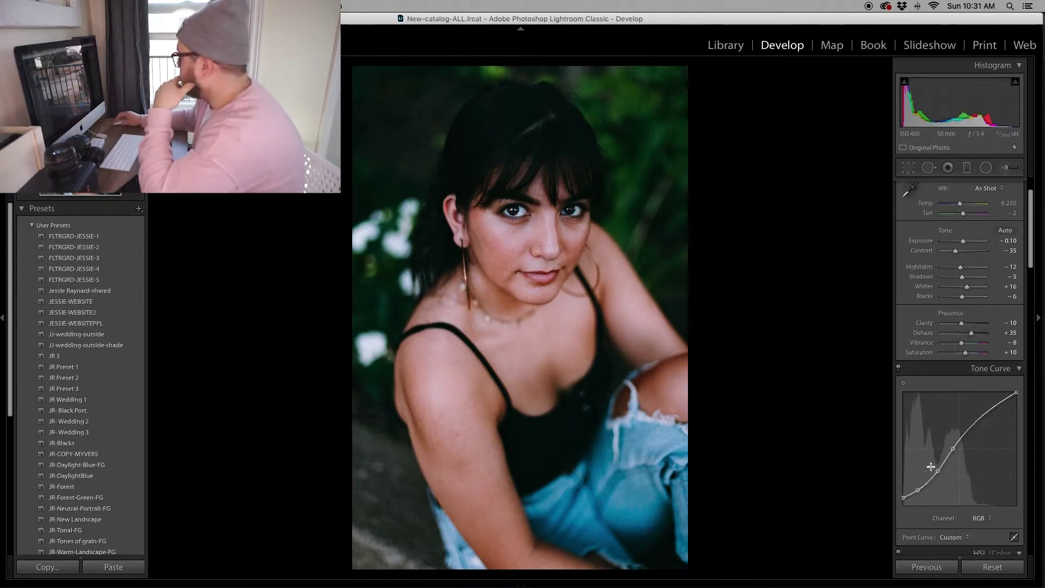
pyautogui.moveTo(918, 491); pyautogui.dragTo(911, 493)
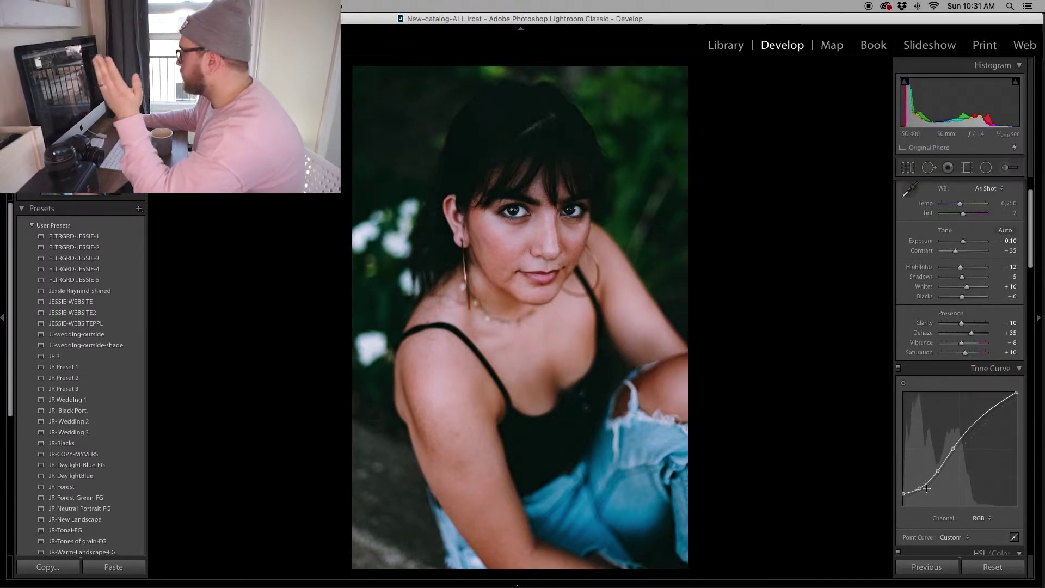
# Step: Compare the portrait before and after all edits, including the channel curves
pyautogui.press('\\')
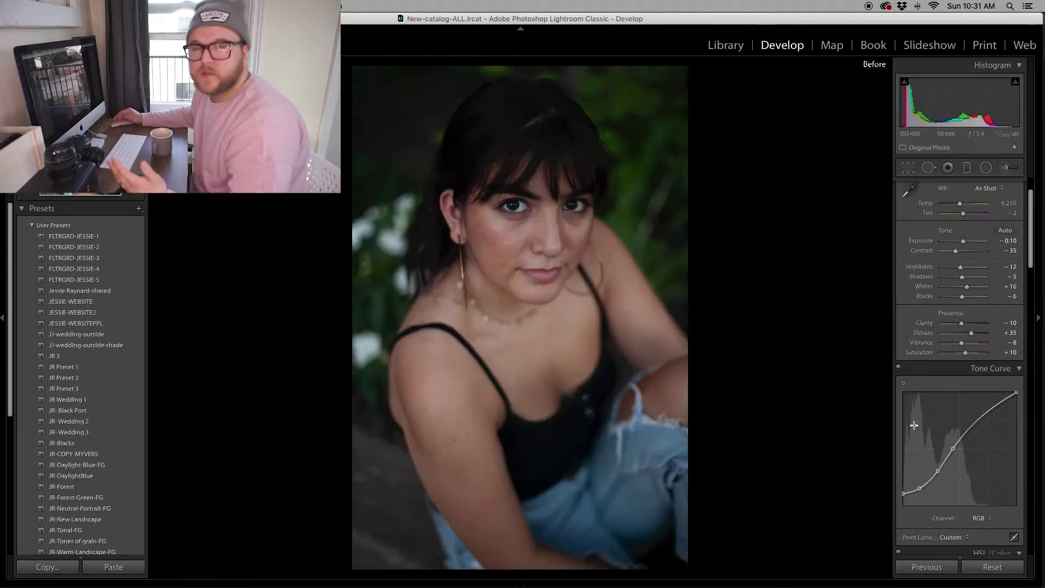
pyautogui.press('\\')
pyautogui.press('\\')
pyautogui.press('\\')
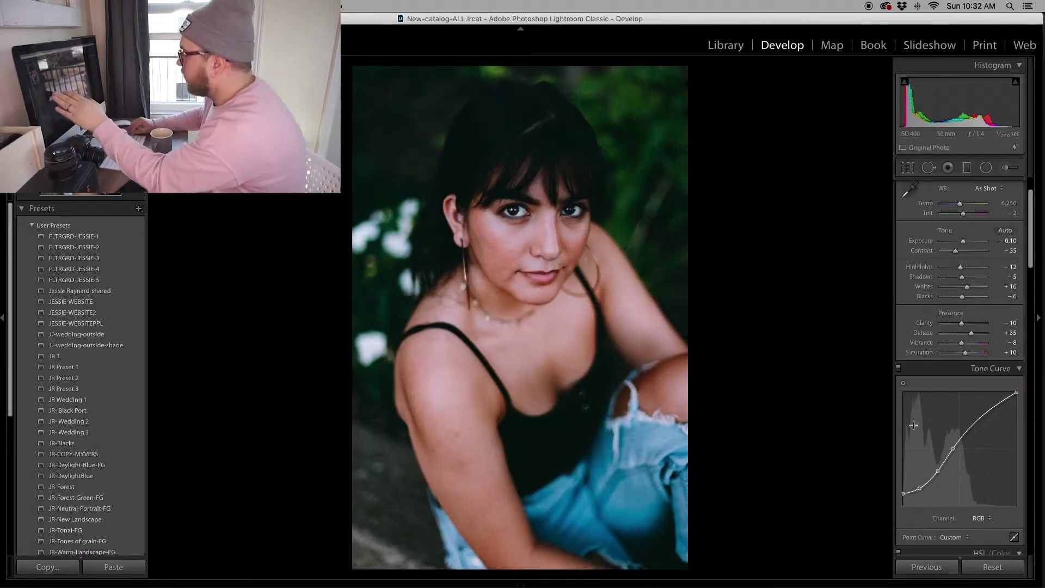
# Step: Set the HSL hues to Red +9, Orange +6, Yellow -100, Green -100, Blue -10 and Purple +22
pyautogui.scroll(-3, 995, 369)
pyautogui.scroll(-7, 995, 369)
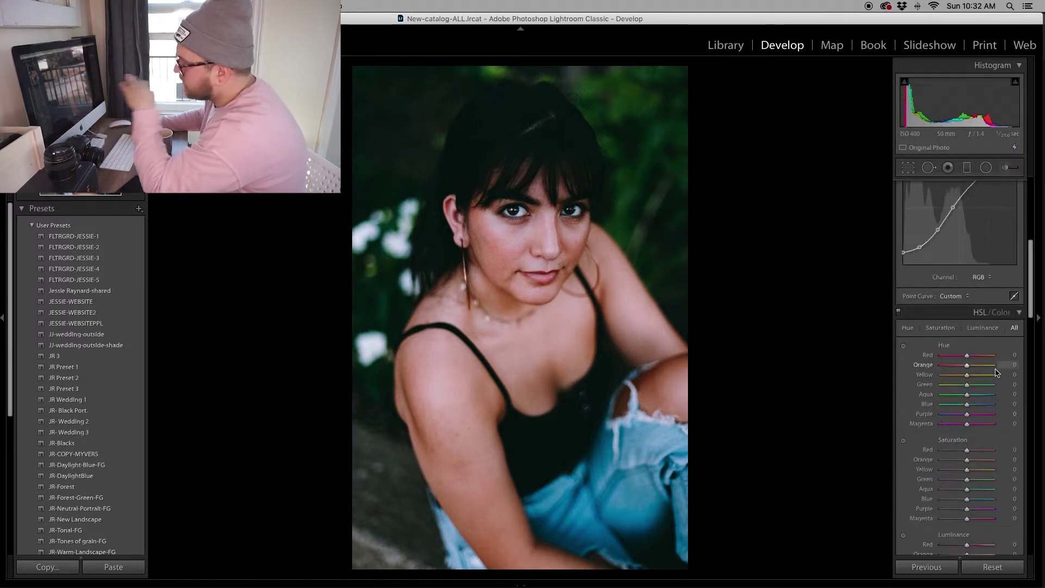
pyautogui.scroll(-2, 968, 299)
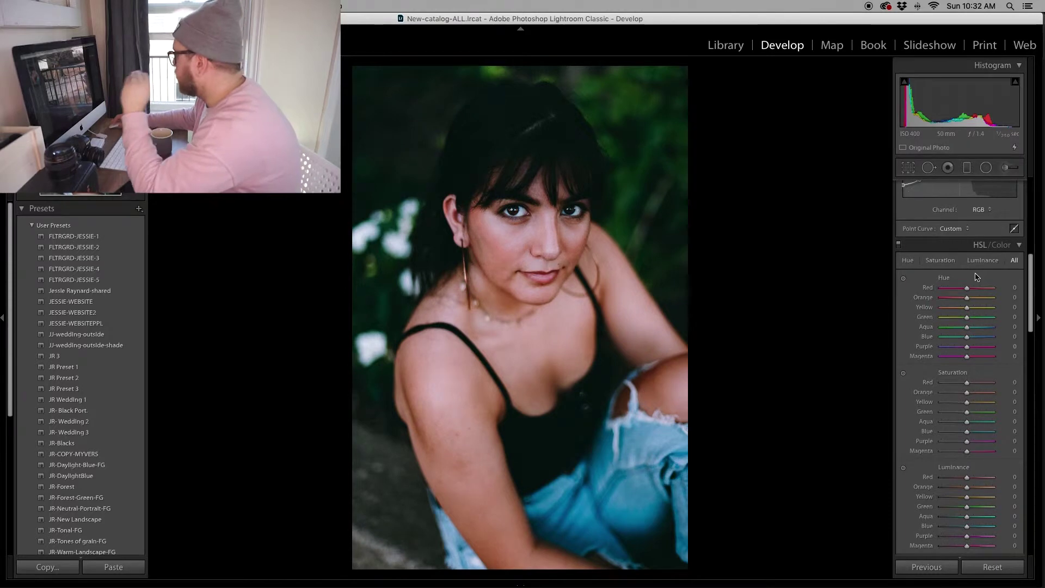
pyautogui.moveTo(966, 294); pyautogui.dragTo(969, 295)
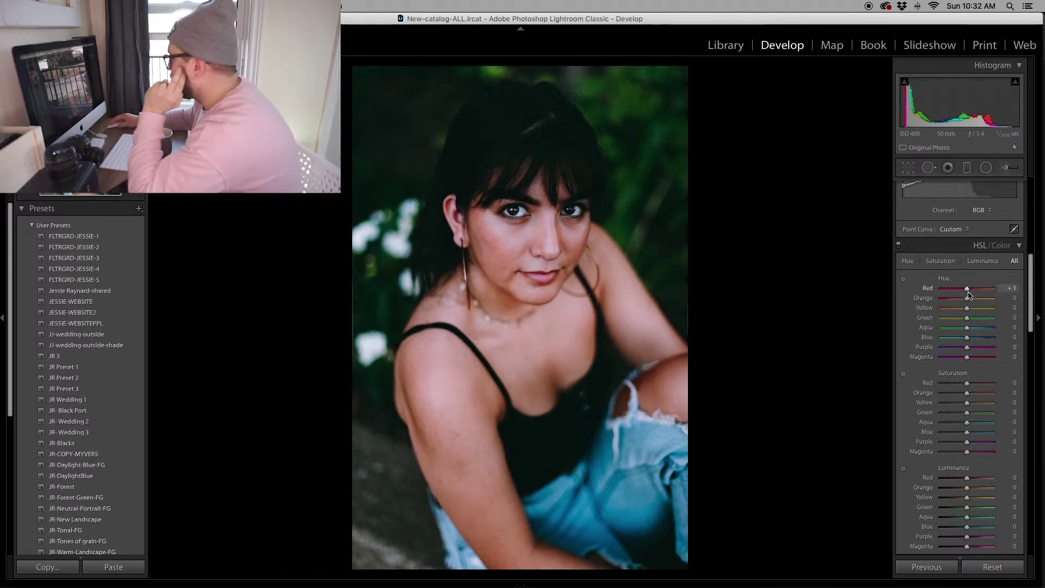
pyautogui.moveTo(968, 300); pyautogui.dragTo(972, 303)
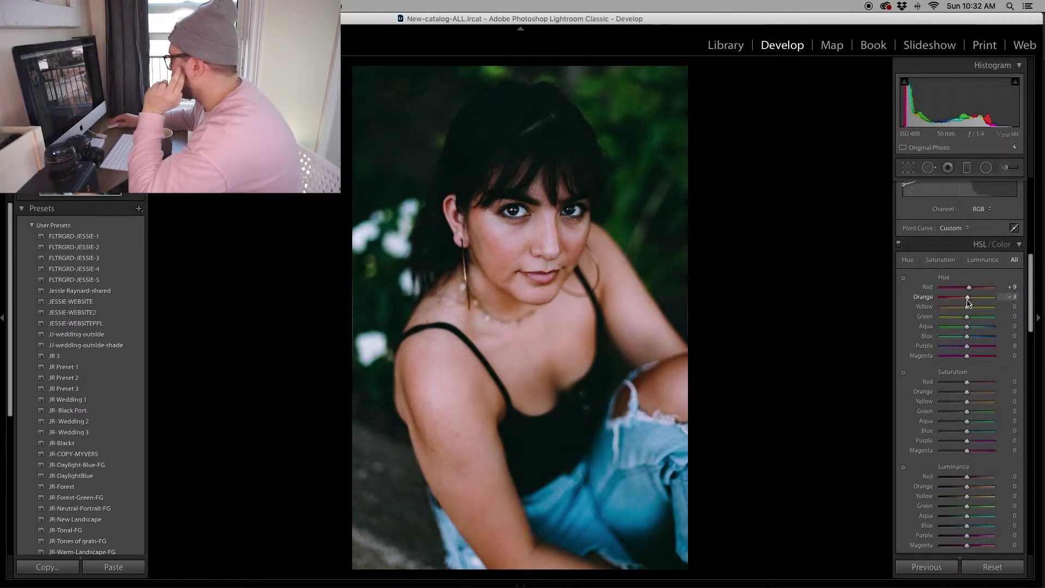
pyautogui.doubleClick(968, 297)
pyautogui.doubleClick(969, 288)
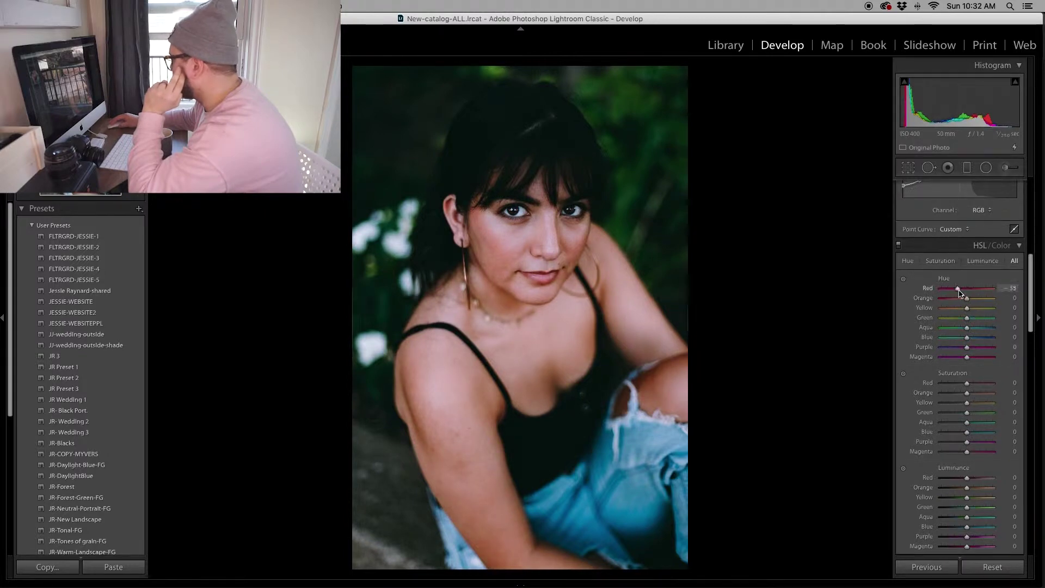
pyautogui.moveTo(987, 294); pyautogui.dragTo(957, 295)
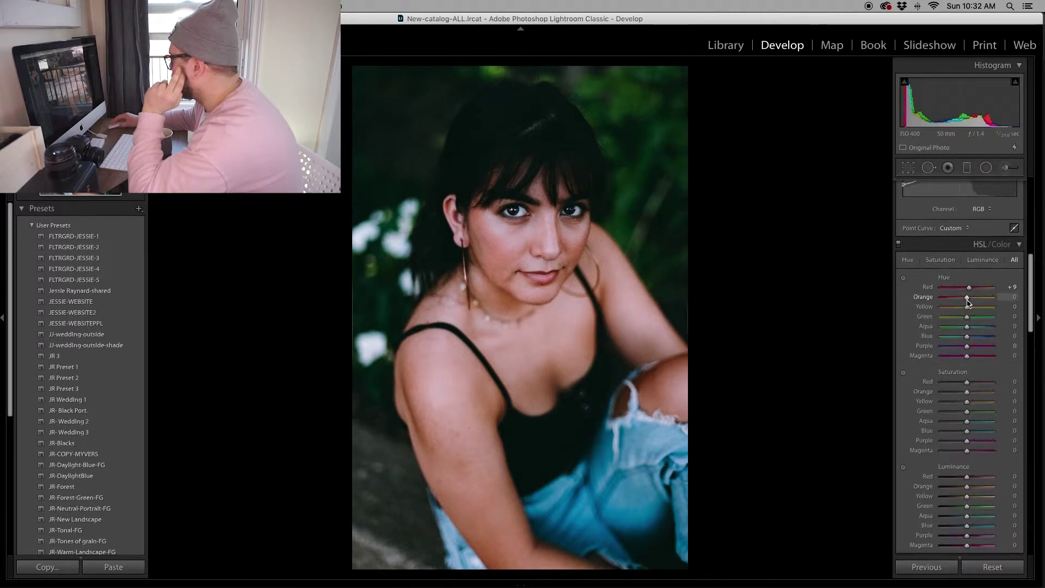
pyautogui.moveTo(966, 298); pyautogui.dragTo(964, 335)
pyautogui.click(958, 336)
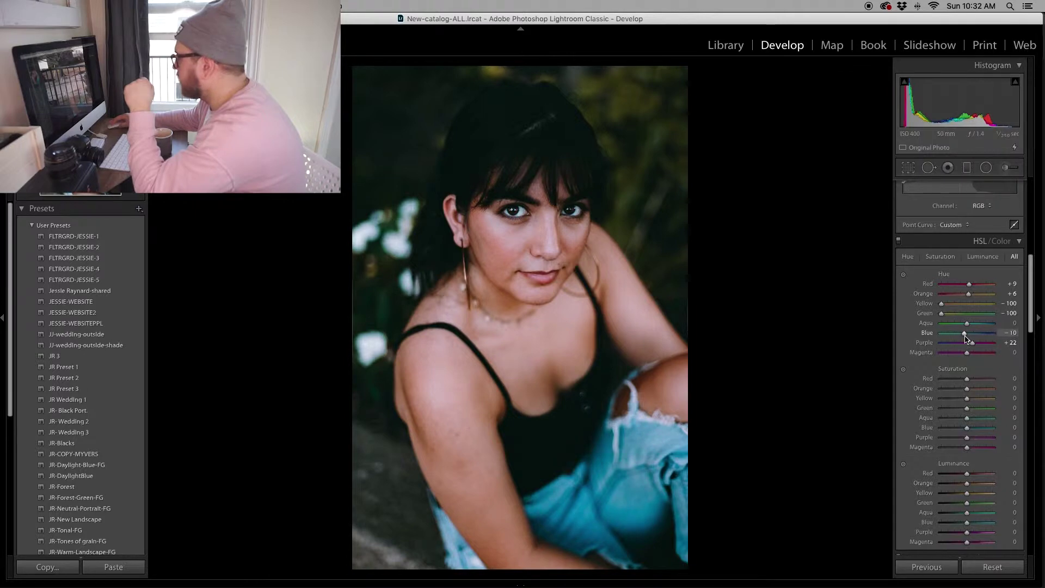
# Step: Set the HSL saturation of Red to -7 and Orange to +10
pyautogui.scroll(1, 966, 348)
pyautogui.moveTo(967, 381); pyautogui.dragTo(994, 384)
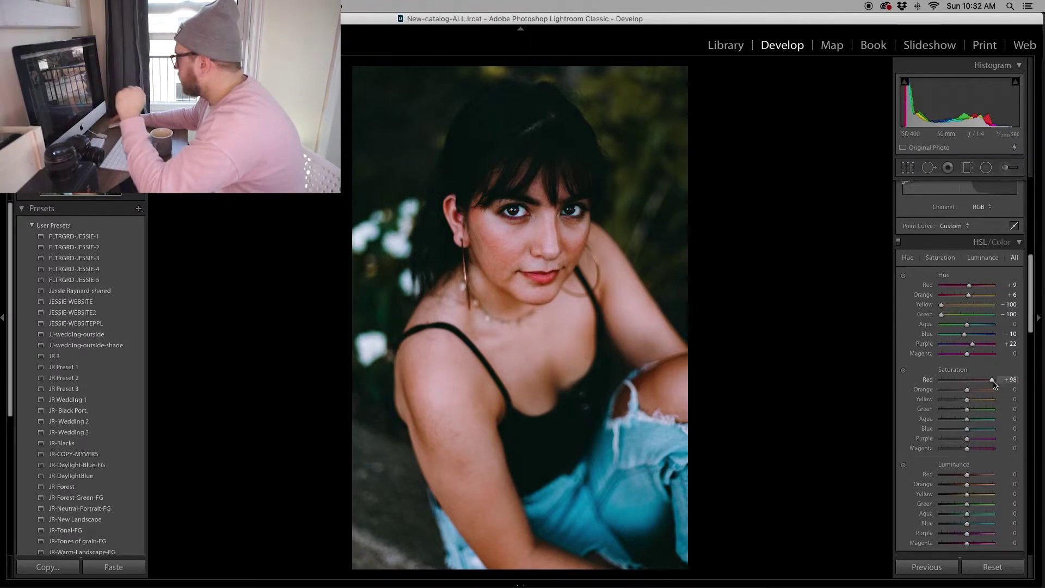
pyautogui.moveTo(975, 387); pyautogui.dragTo(965, 382)
pyautogui.moveTo(967, 390); pyautogui.dragTo(959, 393)
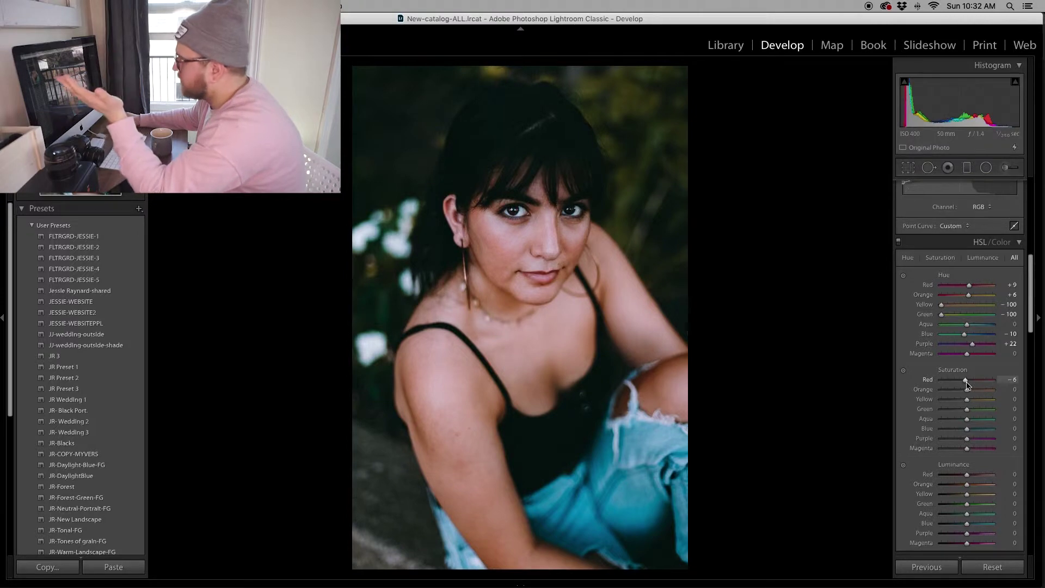
pyautogui.moveTo(973, 393); pyautogui.dragTo(971, 393)
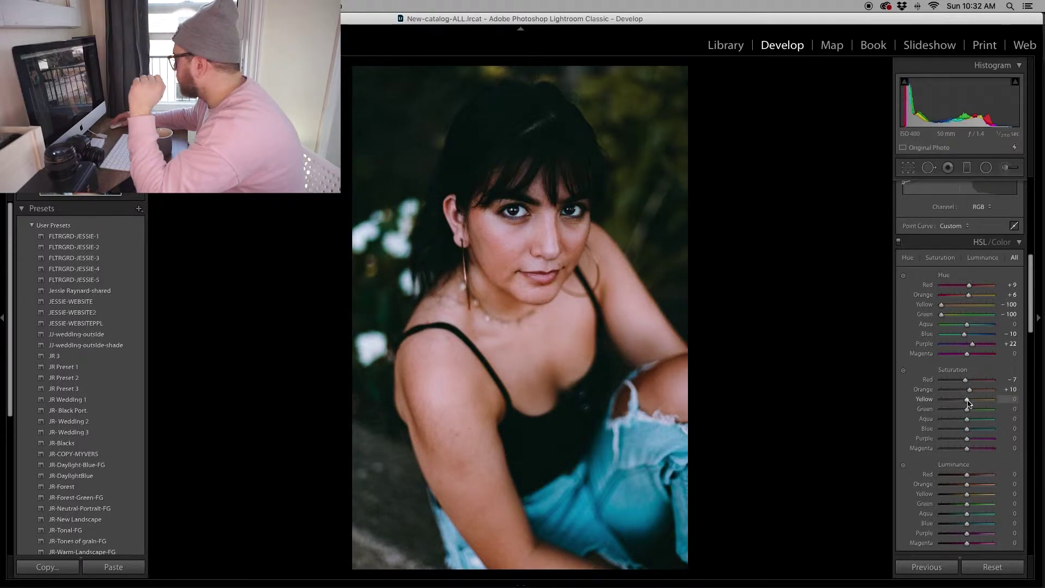
# Step: Lower the HSL saturation to Yellow -50, Green -100, Aqua -54 and Blue -35
pyautogui.moveTo(967, 410); pyautogui.dragTo(940, 410)
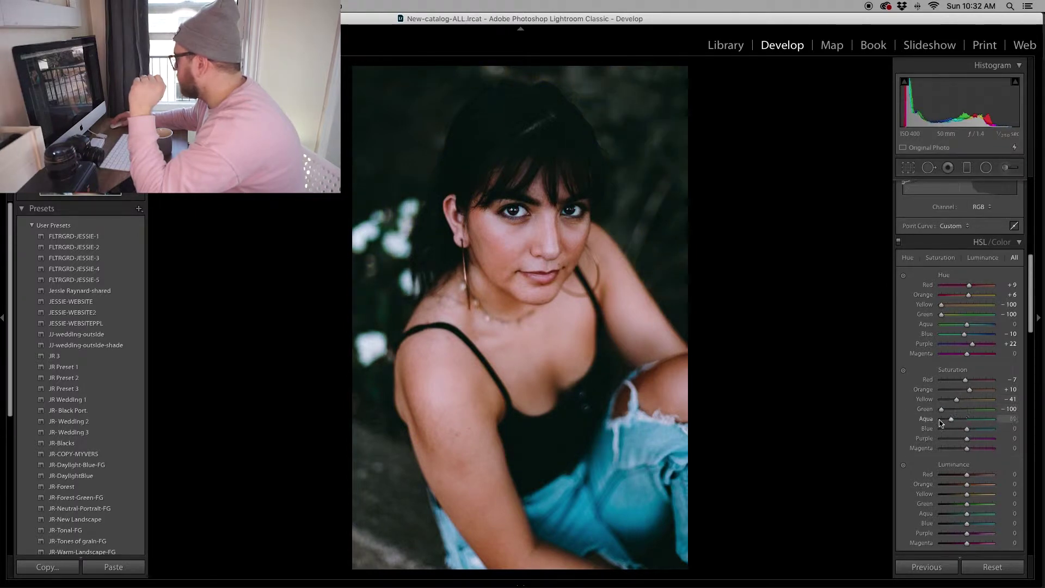
pyautogui.moveTo(940, 422); pyautogui.dragTo(959, 422)
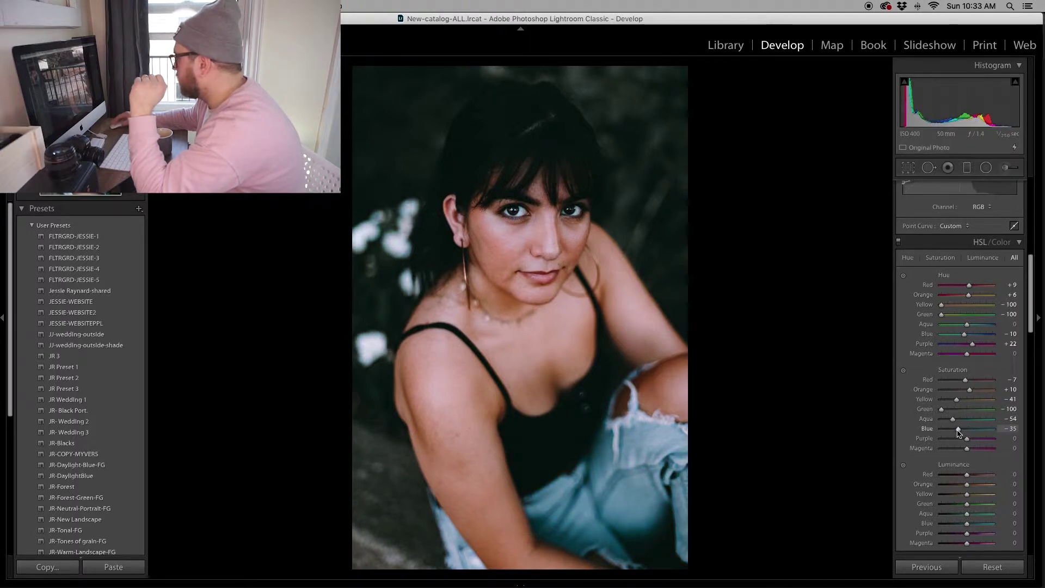
pyautogui.moveTo(956, 399); pyautogui.dragTo(940, 400)
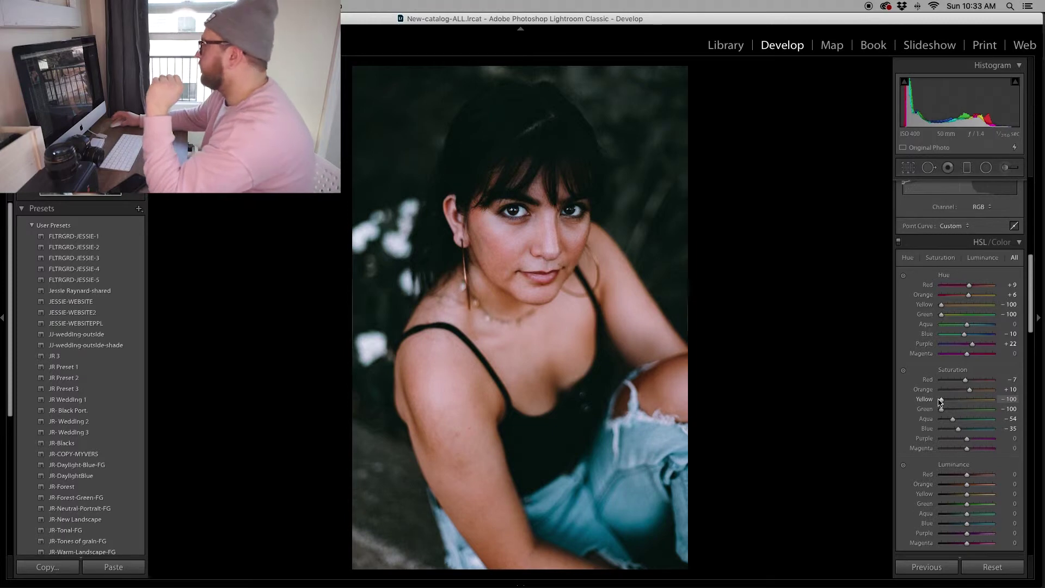
pyautogui.click(948, 402)
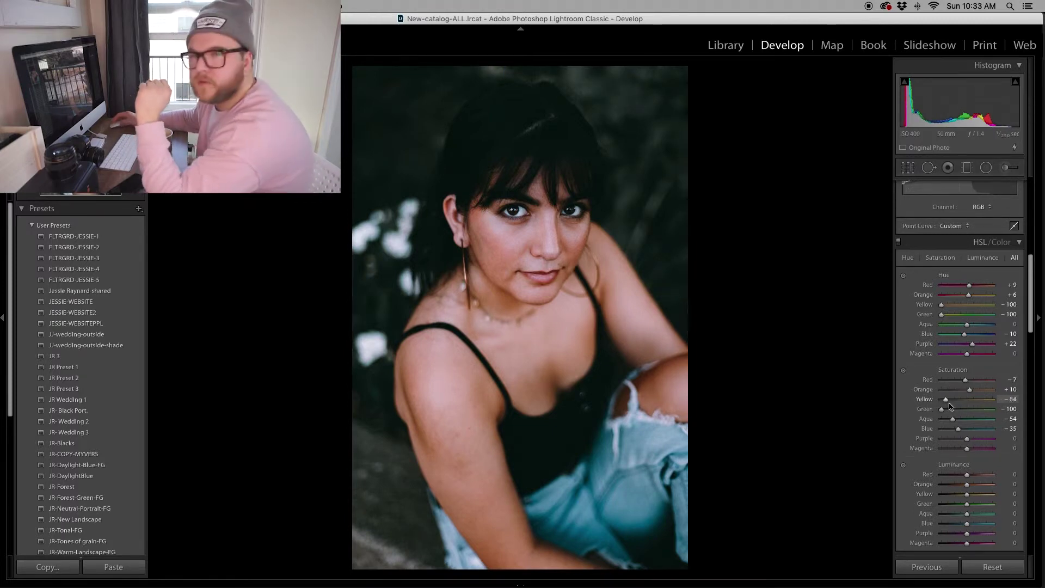
pyautogui.click(953, 400)
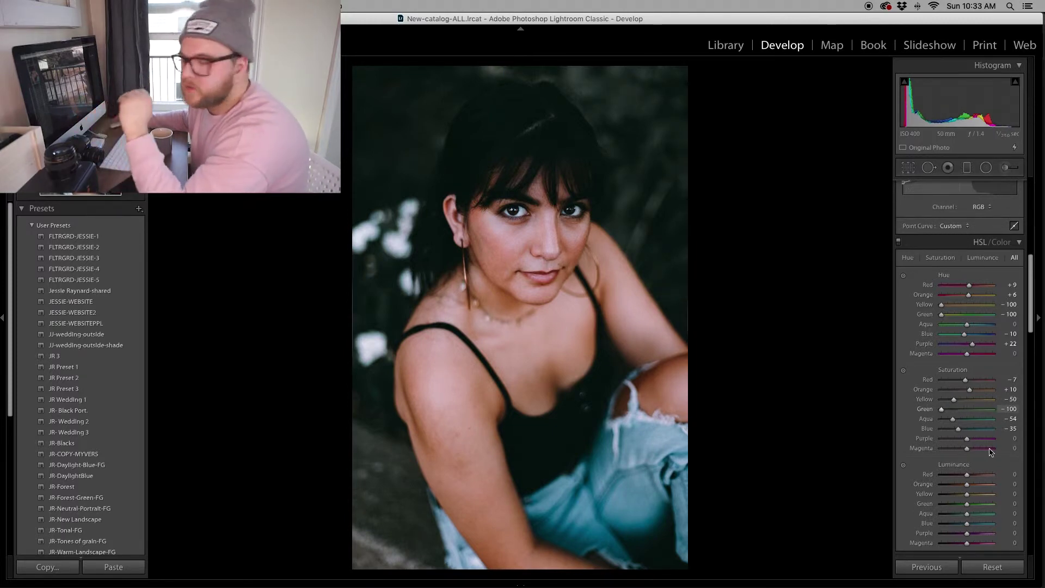
# Step: Set the HSL luminance to Red +15, Orange +11, Yellow +14, Green -79, Aqua +2 and Blue +9
pyautogui.scroll(-3, 966, 462)
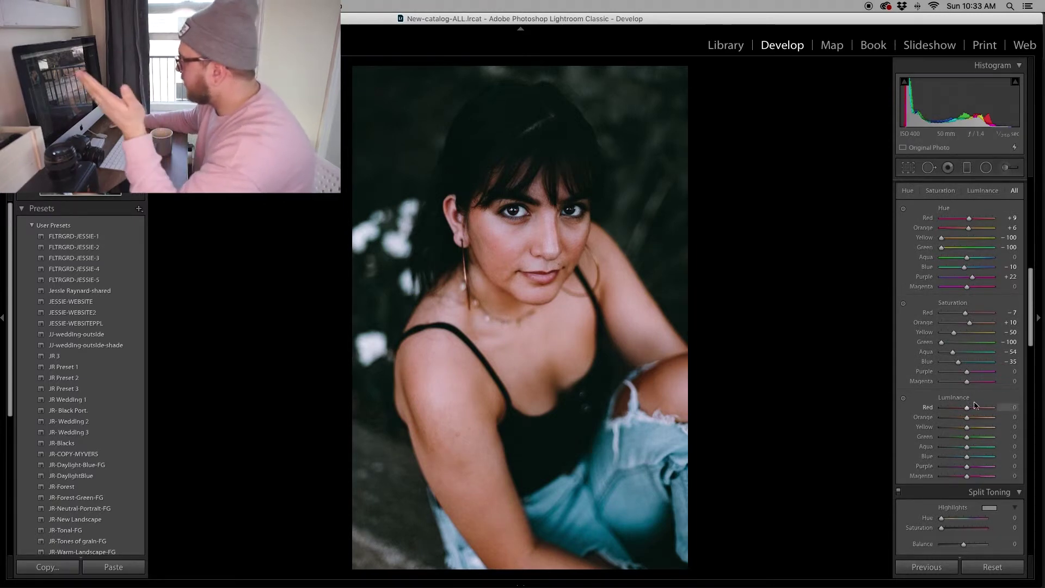
pyautogui.moveTo(967, 408); pyautogui.dragTo(944, 419)
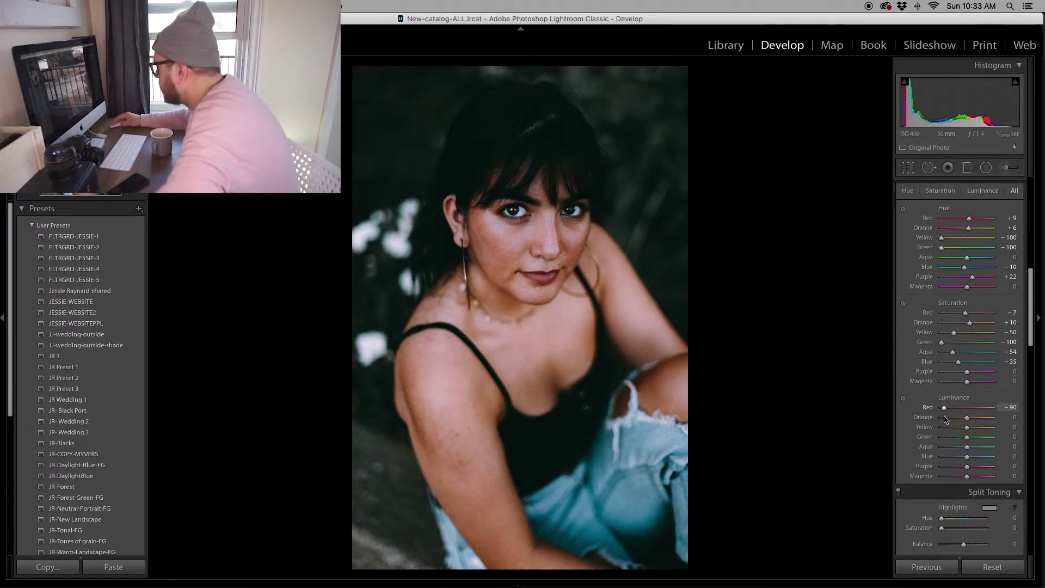
pyautogui.moveTo(945, 419); pyautogui.dragTo(975, 417)
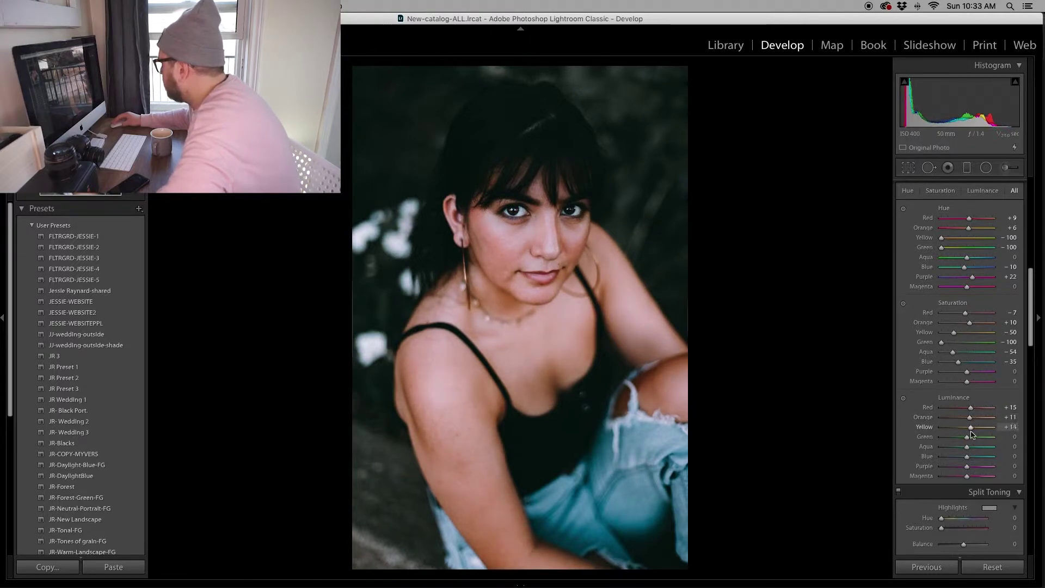
pyautogui.moveTo(951, 443); pyautogui.dragTo(948, 442)
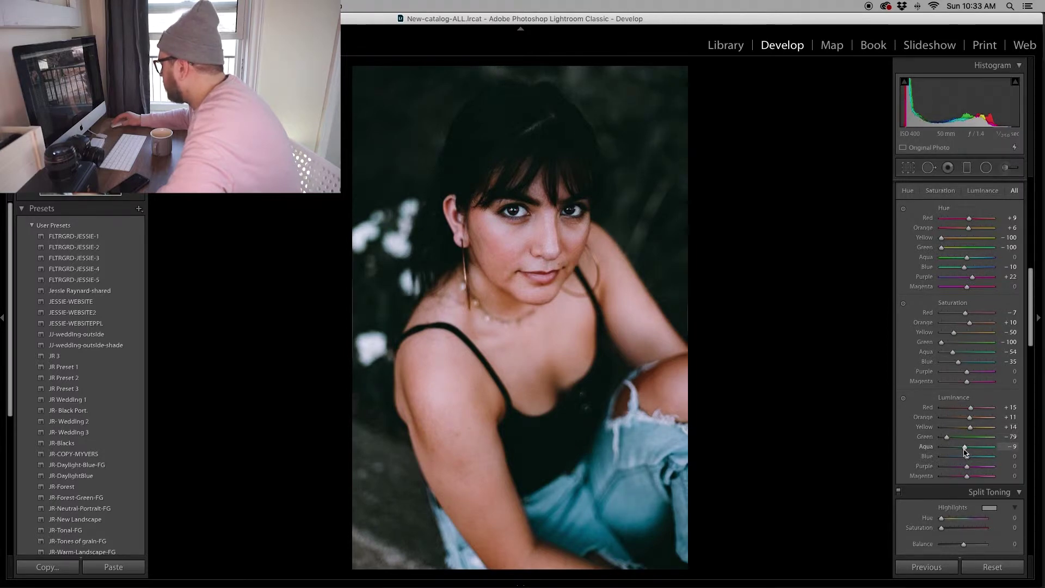
pyautogui.moveTo(967, 460)
pyautogui.mouseDown()
pyautogui.moveTo(952, 460)
pyautogui.moveTo(971, 460)
pyautogui.mouseUp()
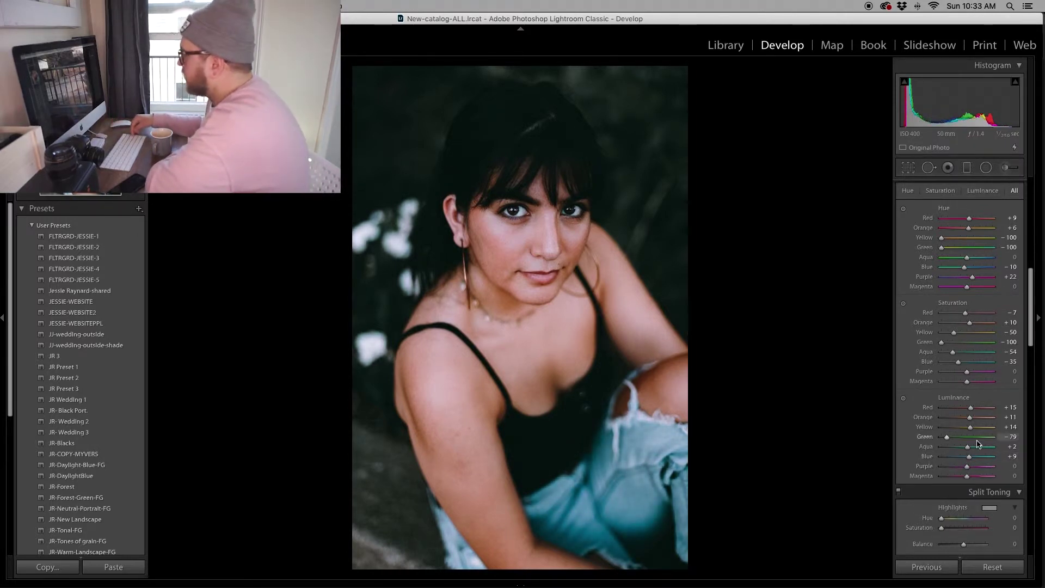
# Step: Compare the portrait before and after the edits, including the HSL adjustments
pyautogui.press('\\')
pyautogui.press('\\')
pyautogui.press('\\')
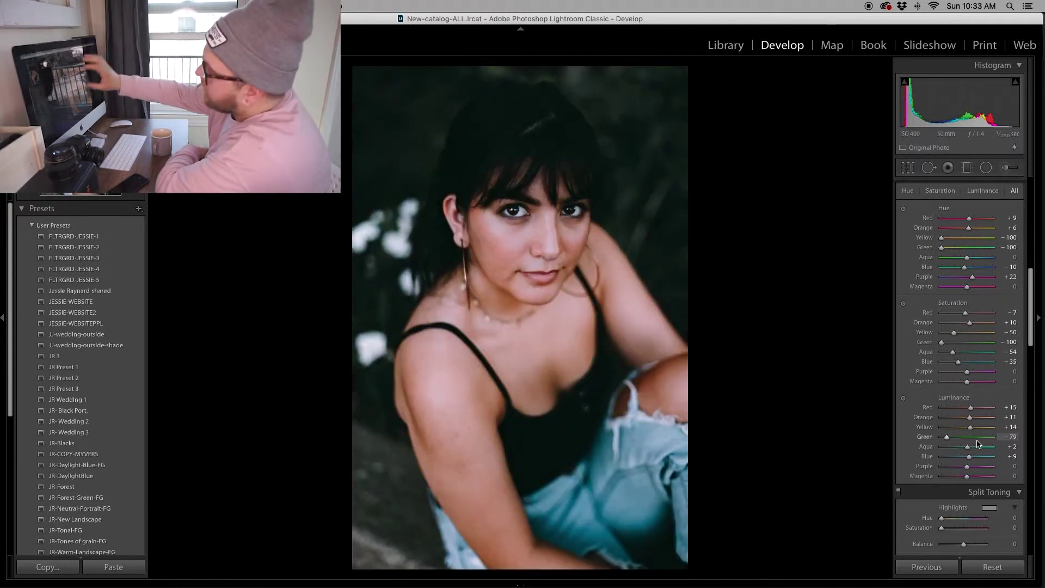
pyautogui.press('\\')
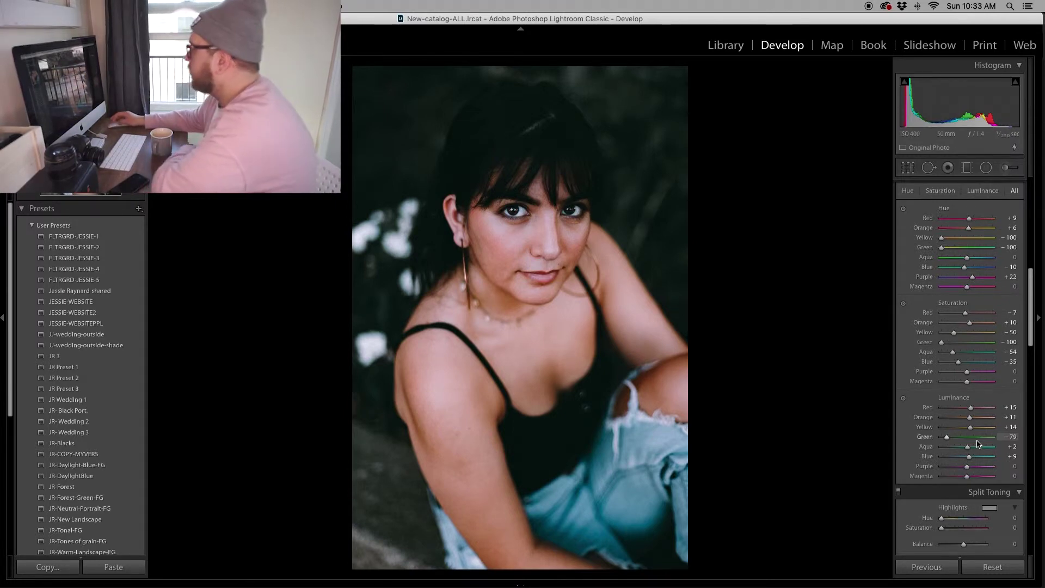
# Step: Split-tone the highlights with a cyan tint at Hue 184 and Saturation 9
pyautogui.scroll(-10, 963, 381)
pyautogui.scroll(3, 943, 297)
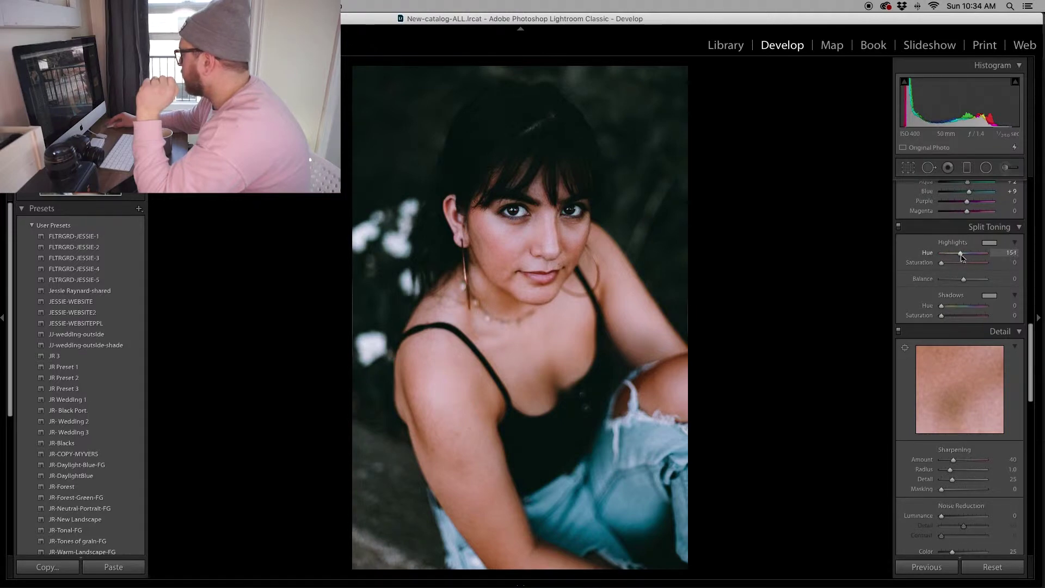
pyautogui.moveTo(941, 262)
pyautogui.mouseDown()
pyautogui.moveTo(953, 267)
pyautogui.moveTo(951, 253)
pyautogui.moveTo(979, 262)
pyautogui.moveTo(951, 256)
pyautogui.mouseUp()
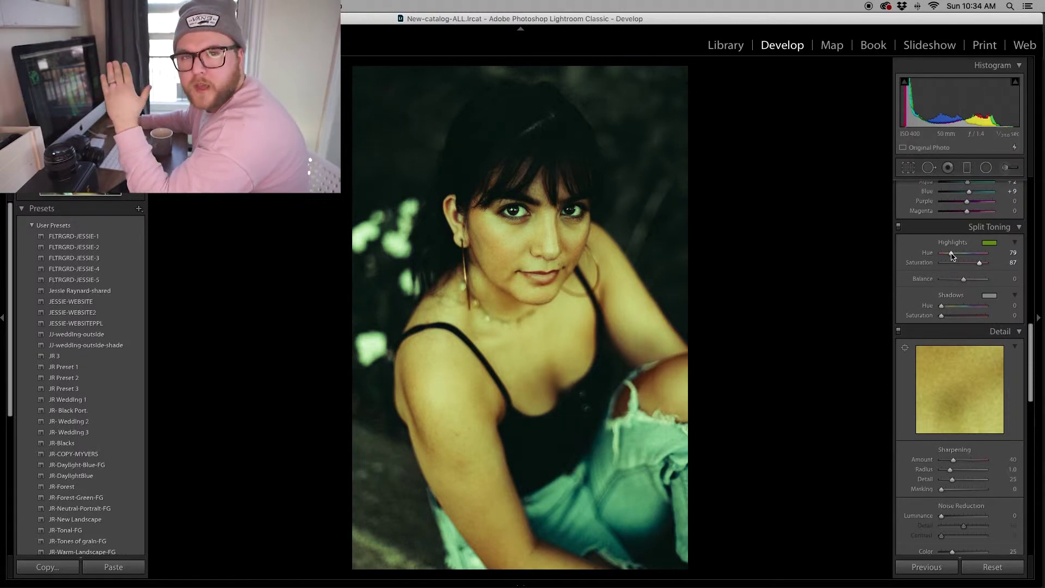
pyautogui.moveTo(951, 256); pyautogui.dragTo(963, 257)
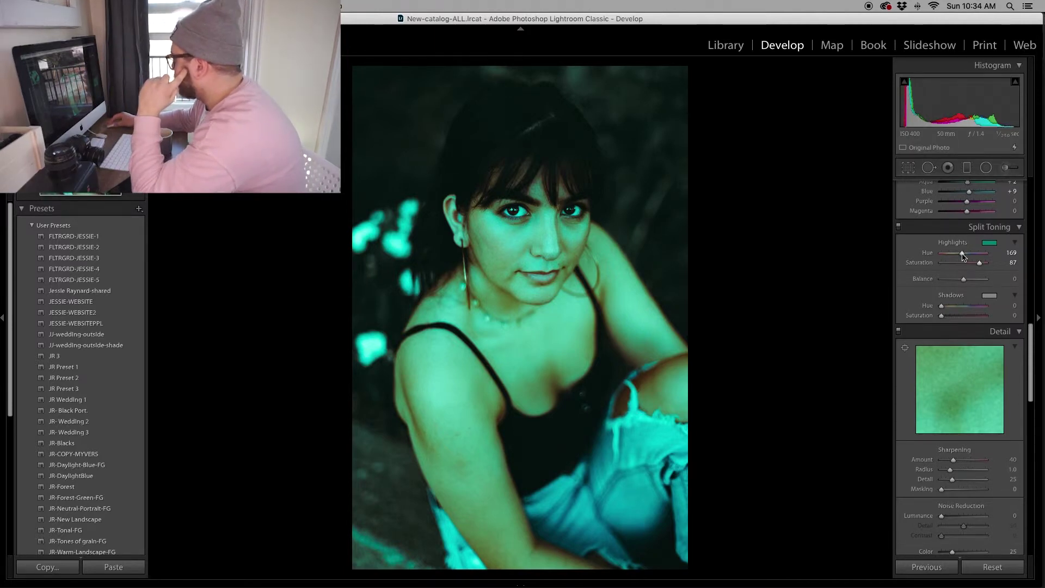
pyautogui.moveTo(965, 256); pyautogui.dragTo(943, 264)
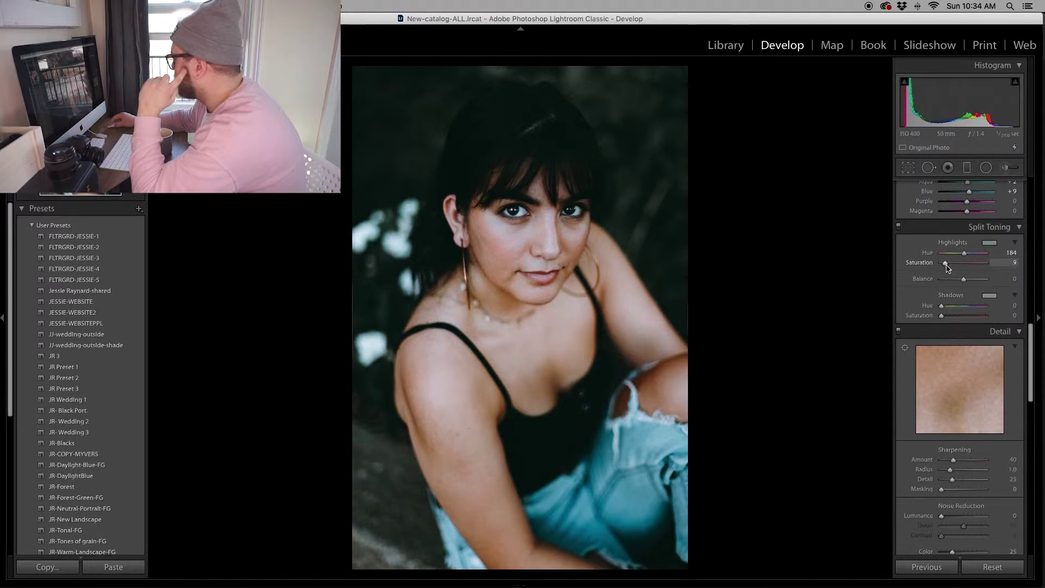
# Step: Split-tone the shadows with Hue 307 and Saturation 9, and set the split toning Balance to -9
pyautogui.moveTo(946, 316)
pyautogui.mouseDown()
pyautogui.moveTo(974, 317)
pyautogui.moveTo(942, 308)
pyautogui.moveTo(985, 310)
pyautogui.moveTo(946, 319)
pyautogui.mouseUp()
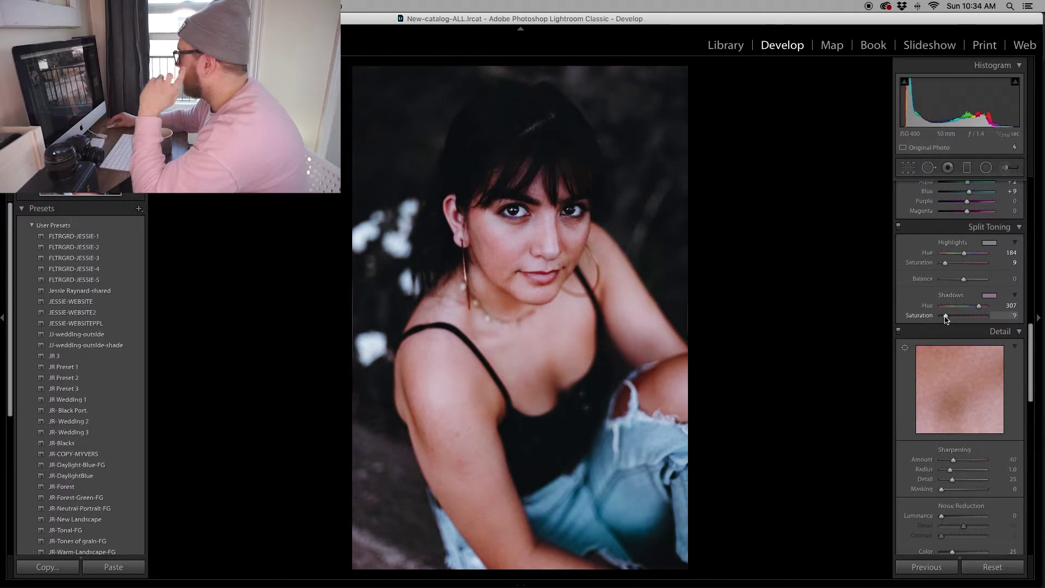
pyautogui.moveTo(963, 280)
pyautogui.mouseDown()
pyautogui.moveTo(938, 284)
pyautogui.moveTo(975, 287)
pyautogui.mouseUp()
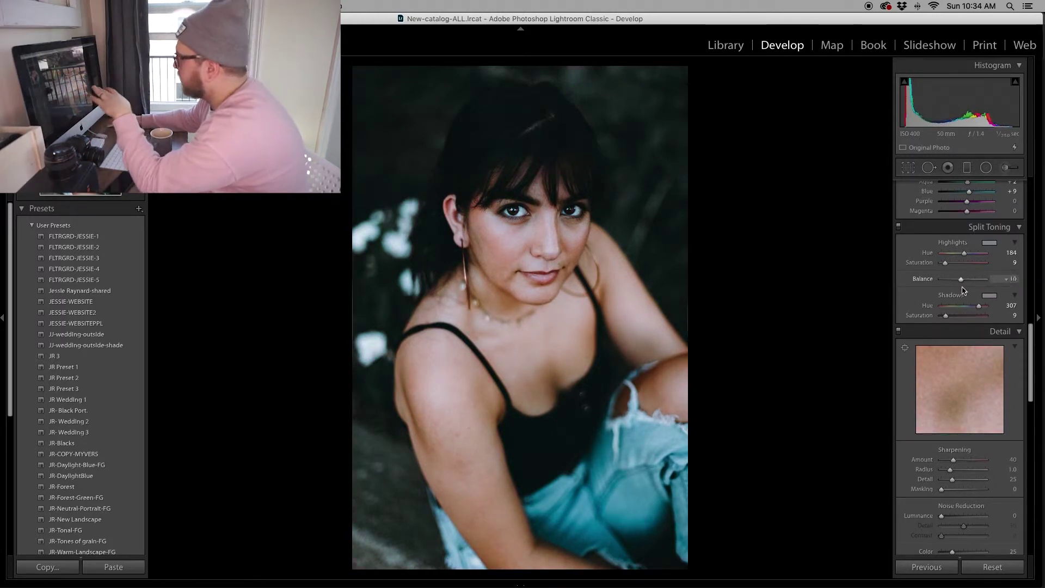
pyautogui.moveTo(962, 289); pyautogui.dragTo(988, 287)
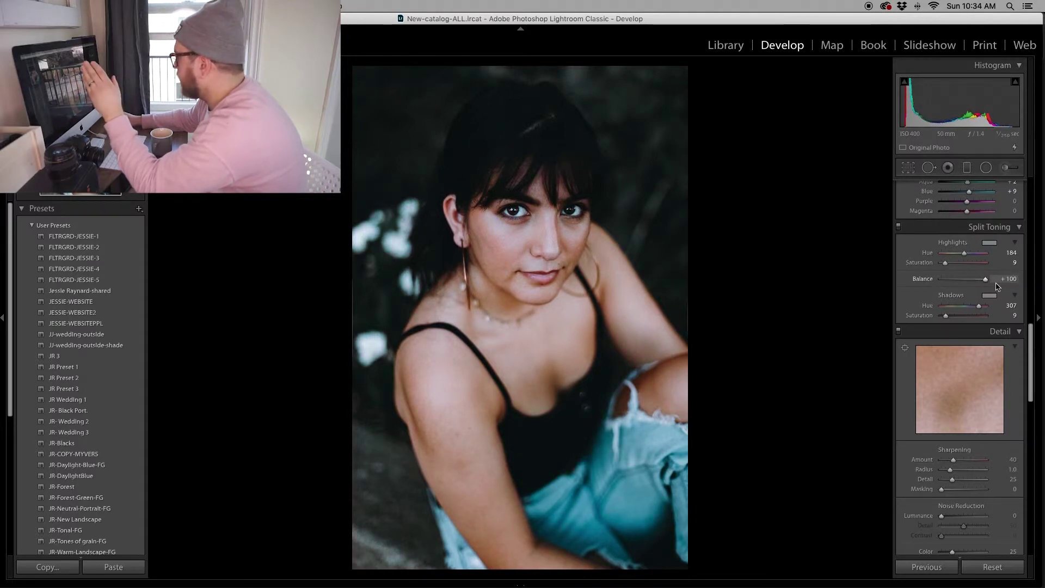
pyautogui.moveTo(1001, 285); pyautogui.dragTo(966, 287)
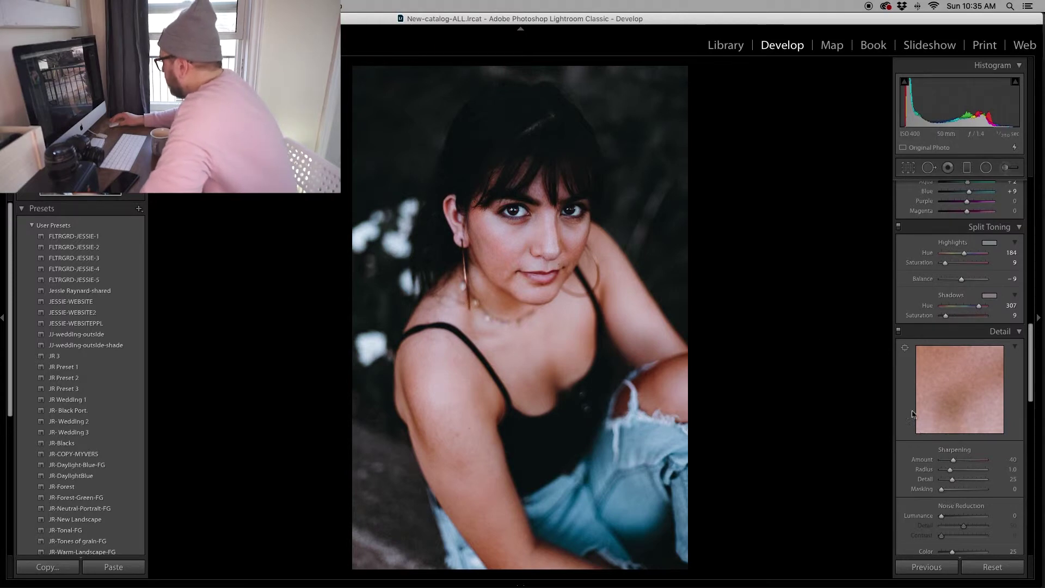
# Step: Add an inverted radial filter around the iris of the photo's left-hand eye with Exposure 1.02 and Clarity 19, widened slightly to fit
pyautogui.scroll(-5, 934, 441)
pyautogui.scroll(-13, 935, 441)
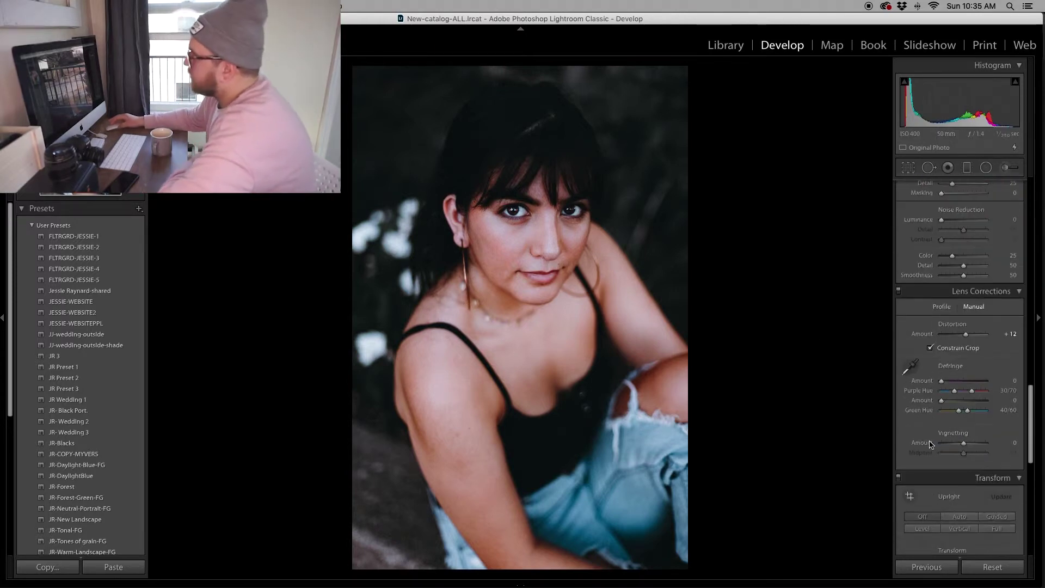
pyautogui.scroll(15, 929, 444)
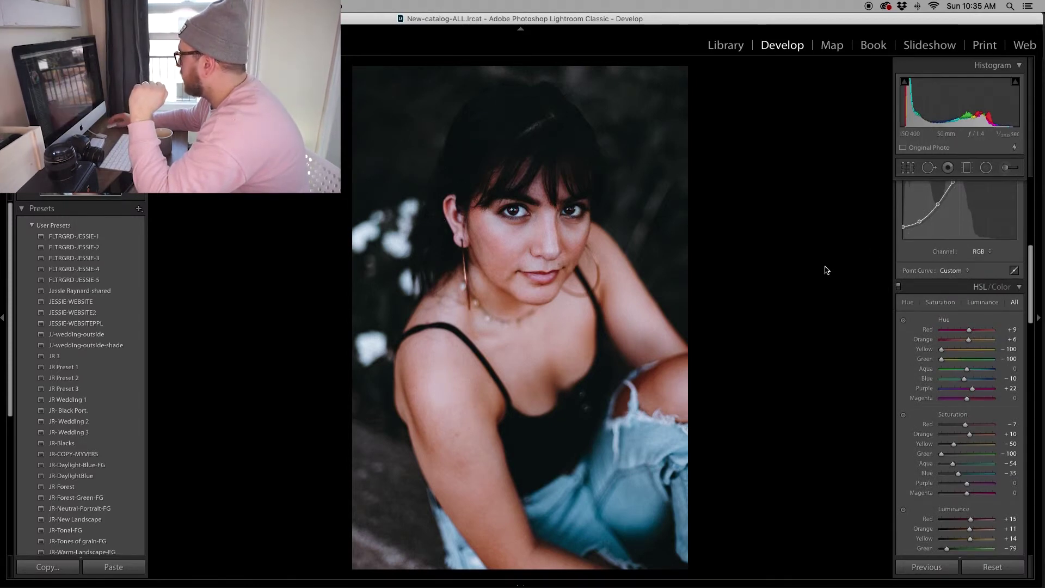
pyautogui.click(506, 206)
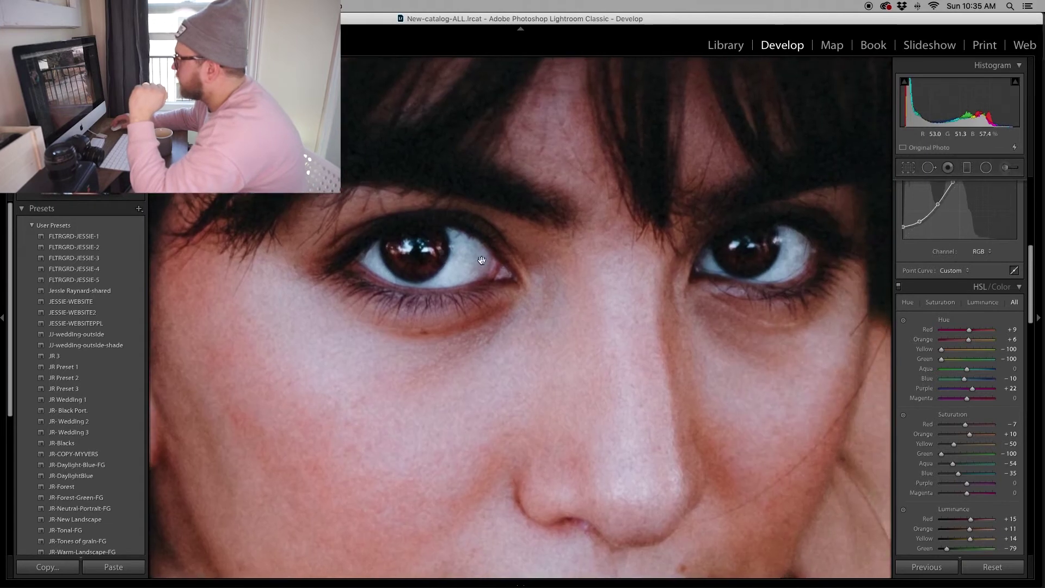
pyautogui.hotkey('shift', 'm')
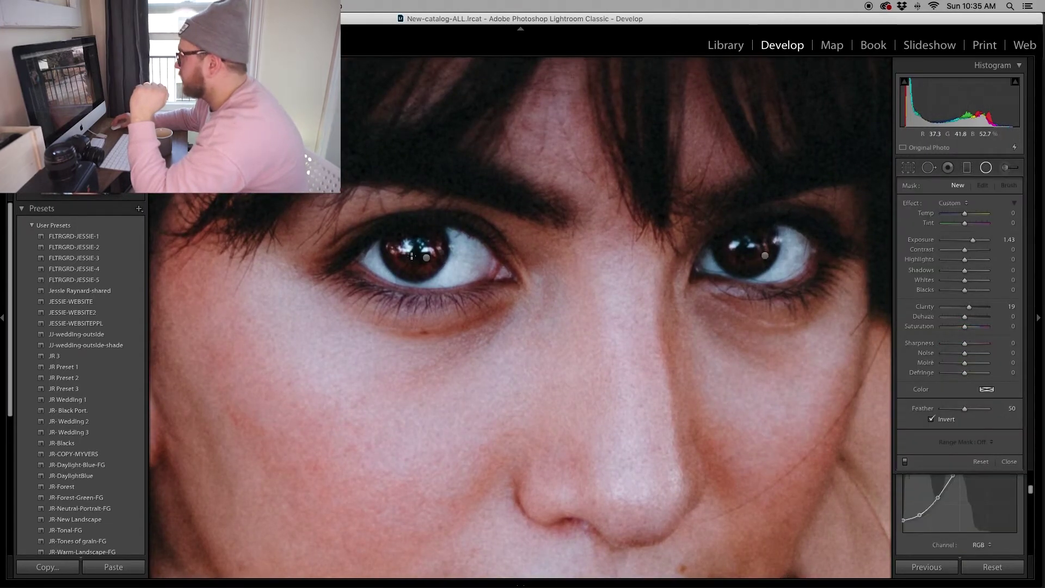
pyautogui.moveTo(442, 269); pyautogui.dragTo(381, 219)
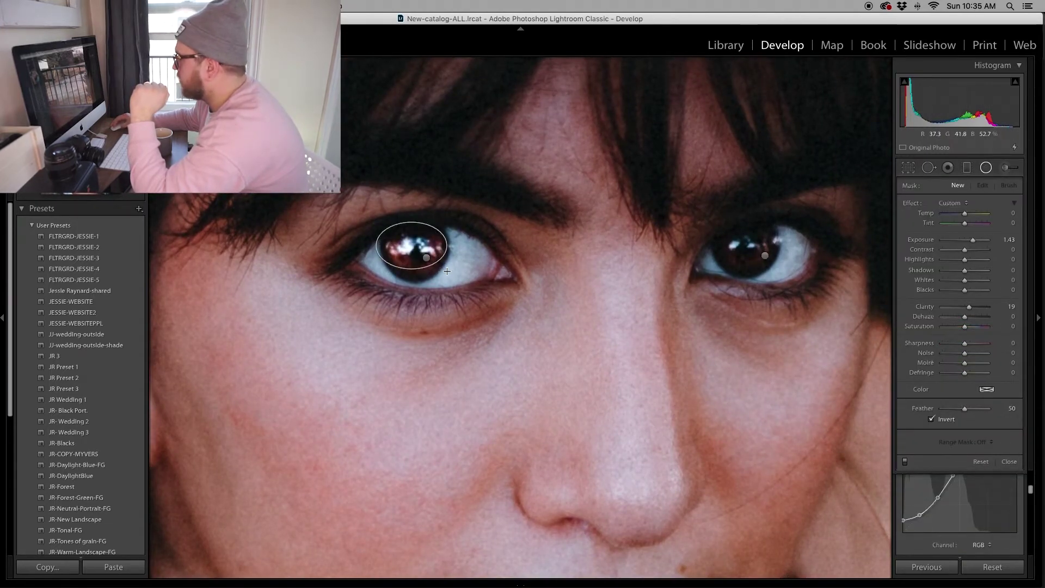
pyautogui.moveTo(412, 250); pyautogui.dragTo(415, 252)
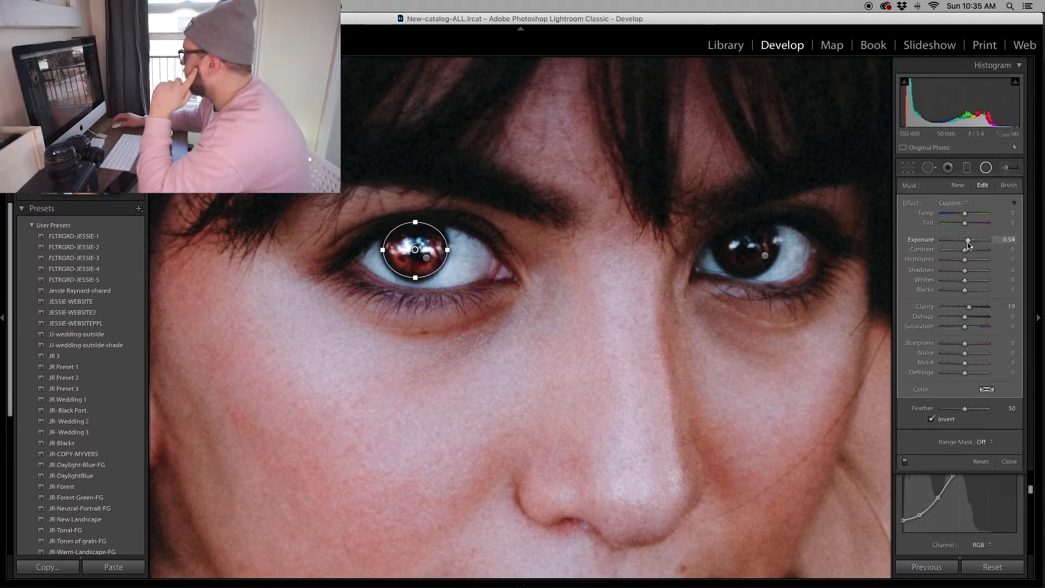
pyautogui.moveTo(971, 244); pyautogui.dragTo(972, 245)
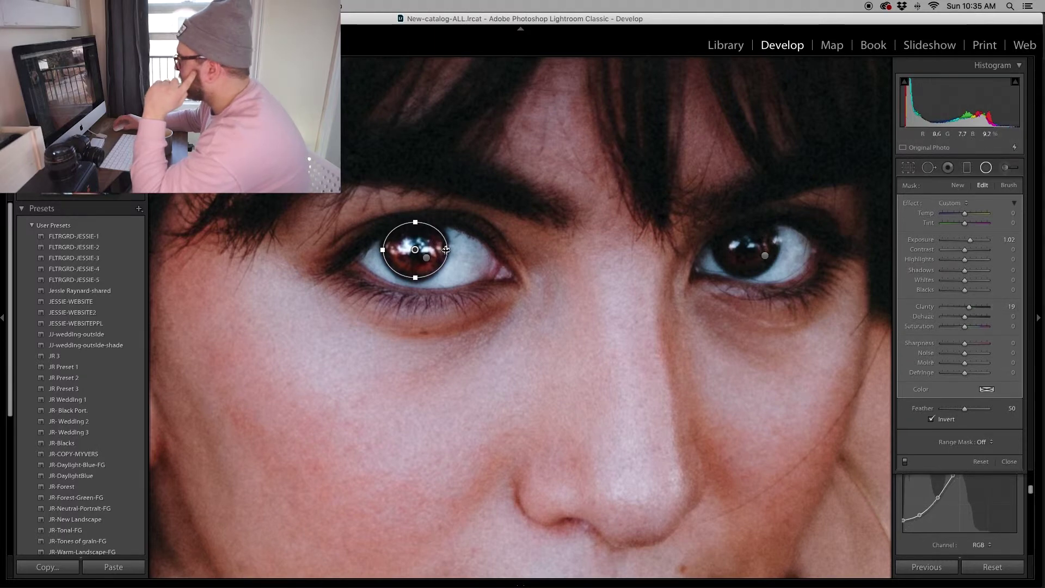
pyautogui.moveTo(449, 251); pyautogui.dragTo(452, 251)
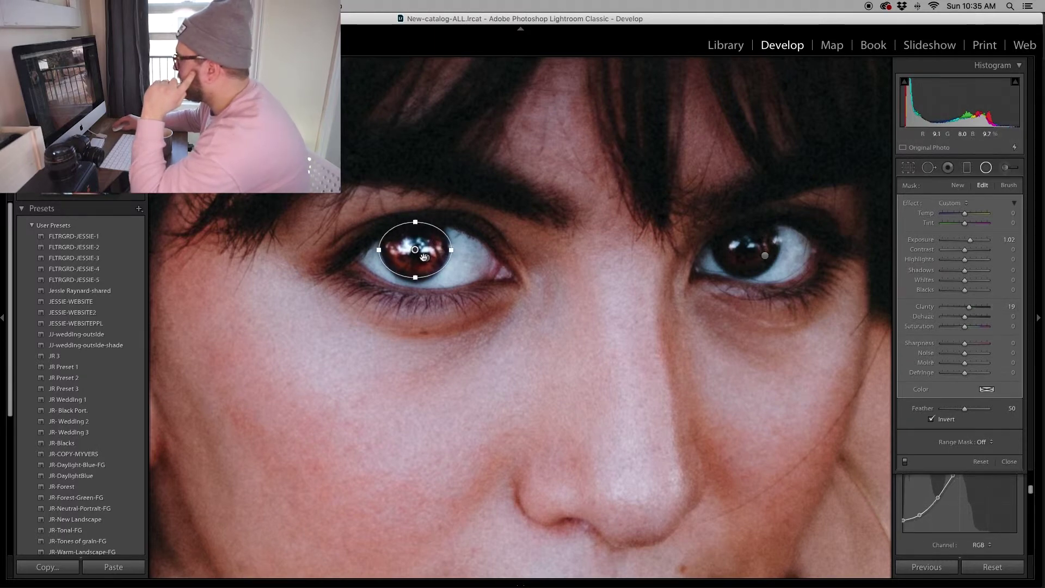
# Step: Duplicate the iris radial filter, place the copy over the other eye's iris, and return to the full portrait view
pyautogui.rightClick(415, 250)
pyautogui.press('Escape')
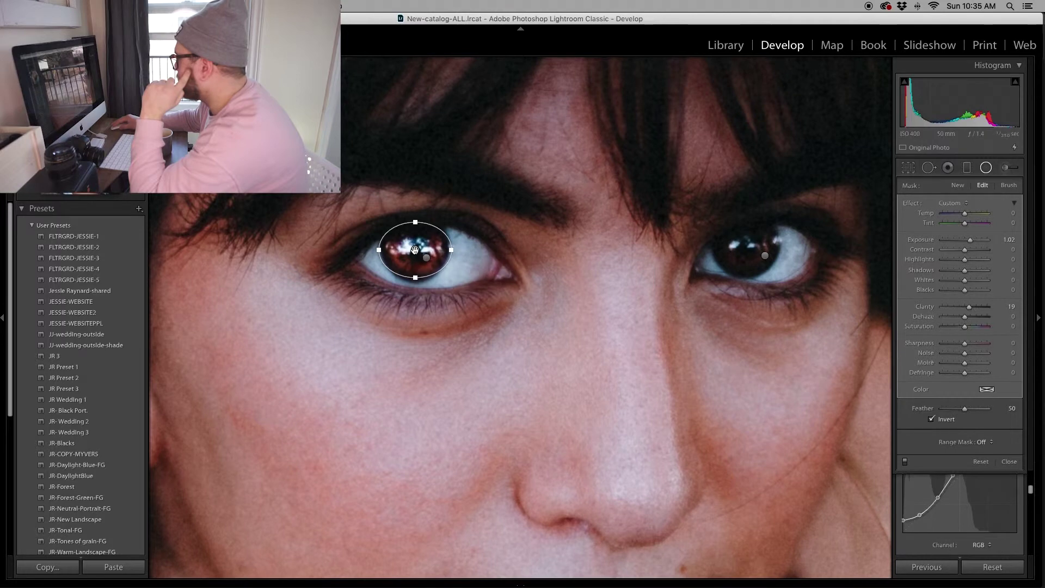
pyautogui.moveTo(747, 246); pyautogui.dragTo(783, 272)
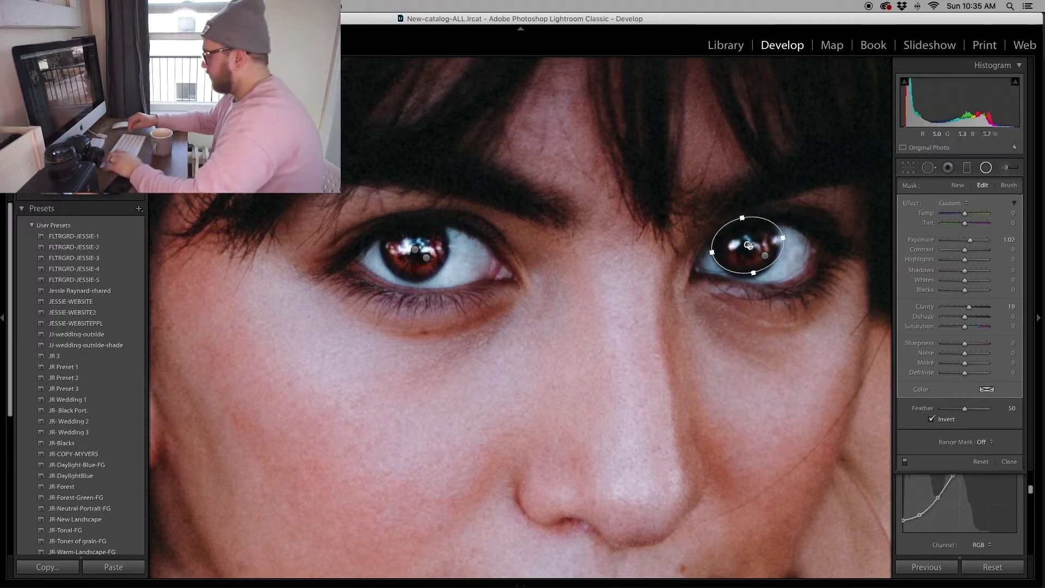
pyautogui.moveTo(748, 245); pyautogui.dragTo(749, 247)
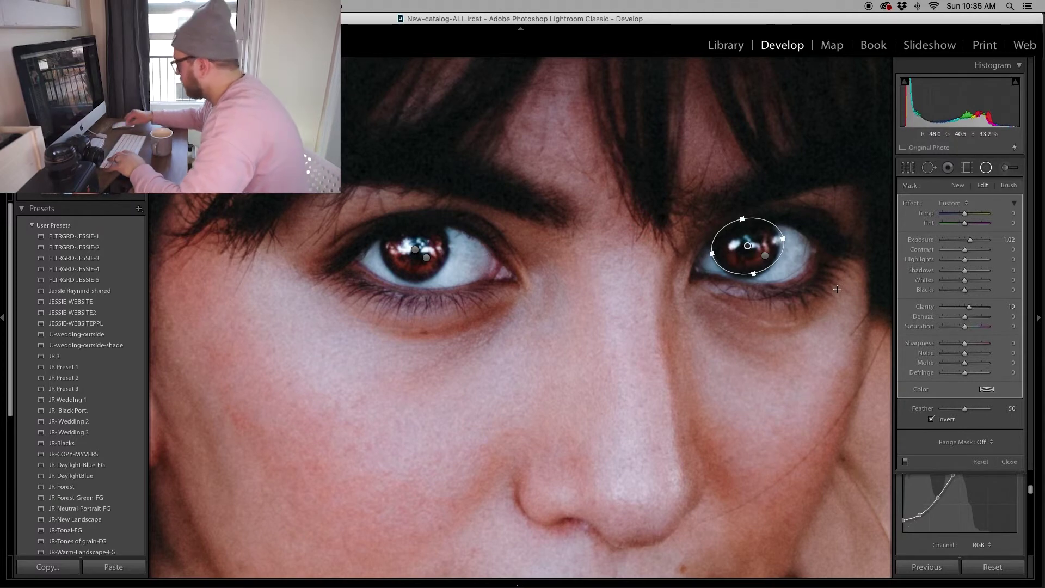
pyautogui.press('z')
pyautogui.press('super+minus')
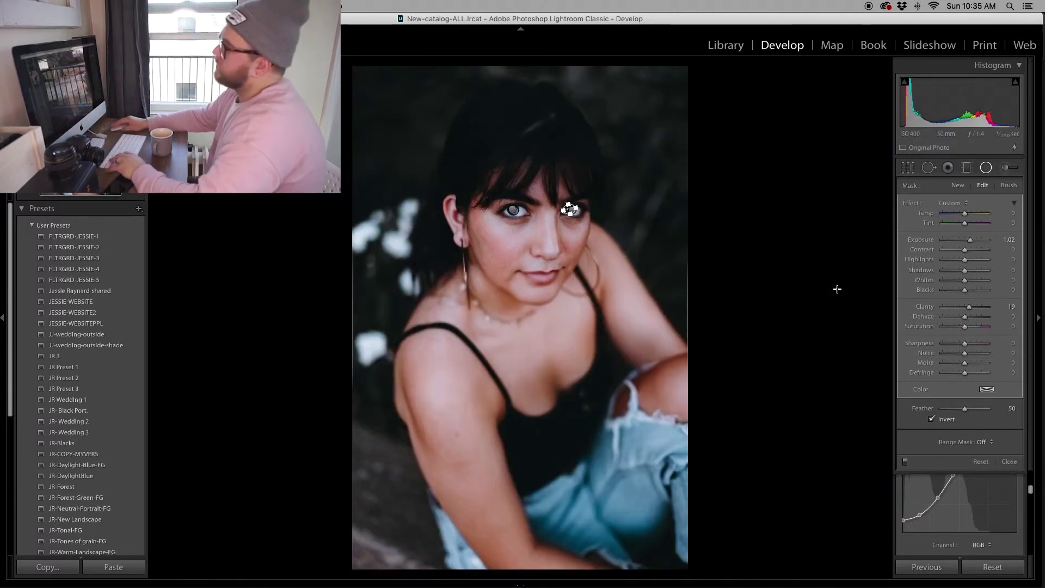
# Step: Set the Exposure of the radial filter on the photo's left-hand iris to 0.73
pyautogui.hotkey('shift', 'm')
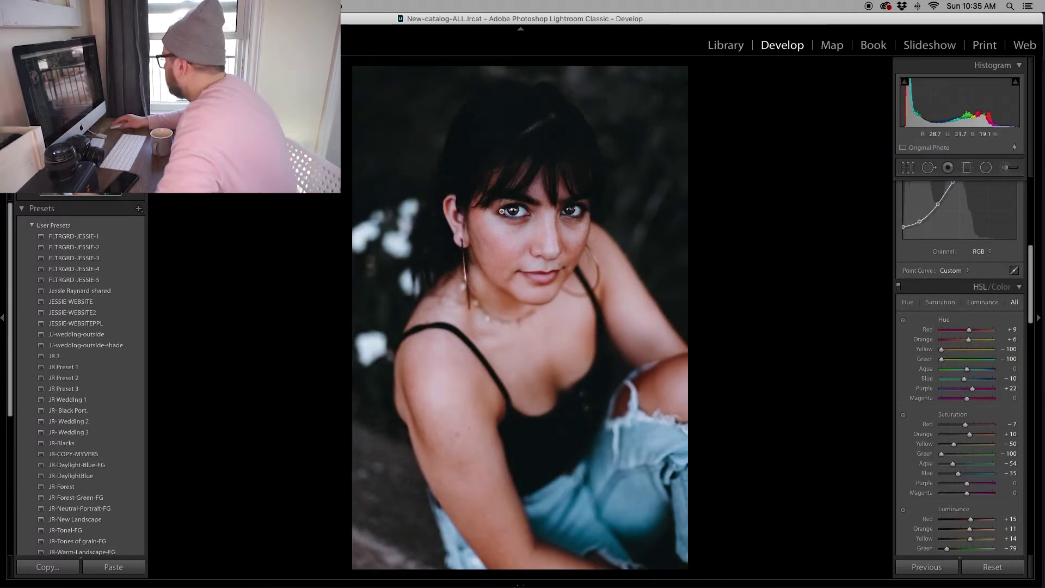
pyautogui.click(507, 208)
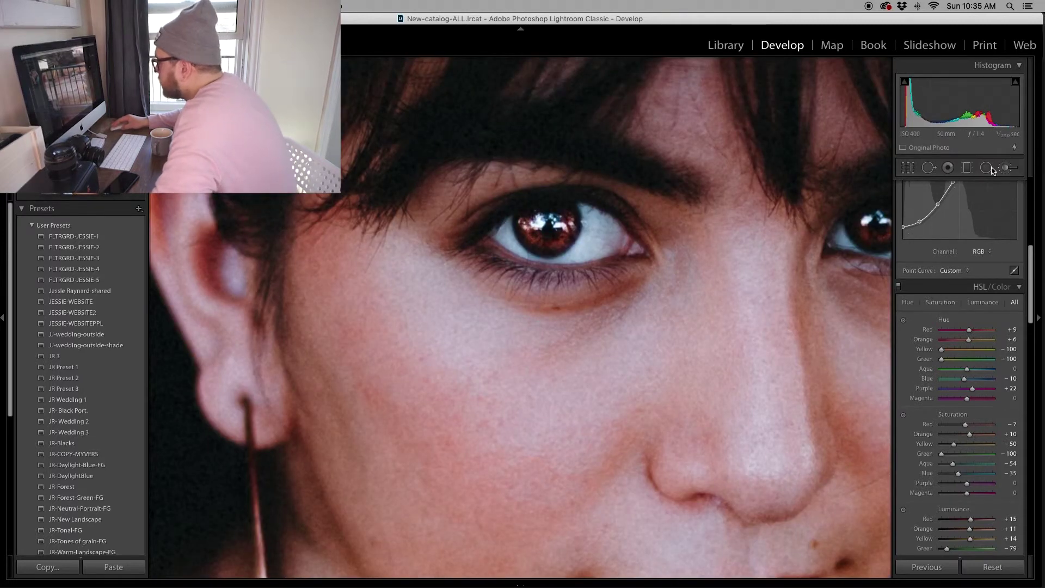
pyautogui.click(987, 169)
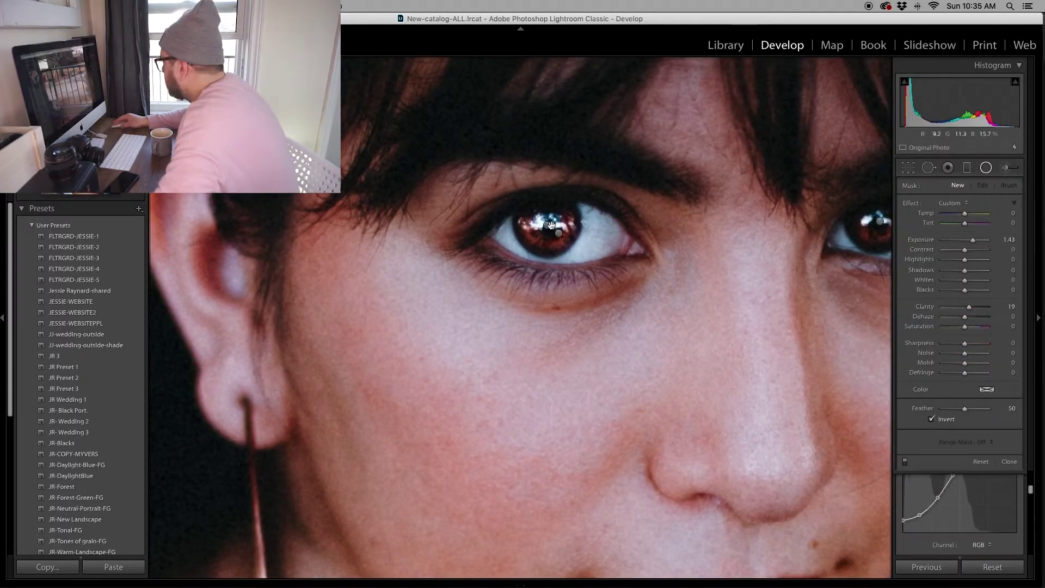
pyautogui.moveTo(551, 225); pyautogui.dragTo(583, 253)
pyautogui.moveTo(967, 244); pyautogui.dragTo(967, 244)
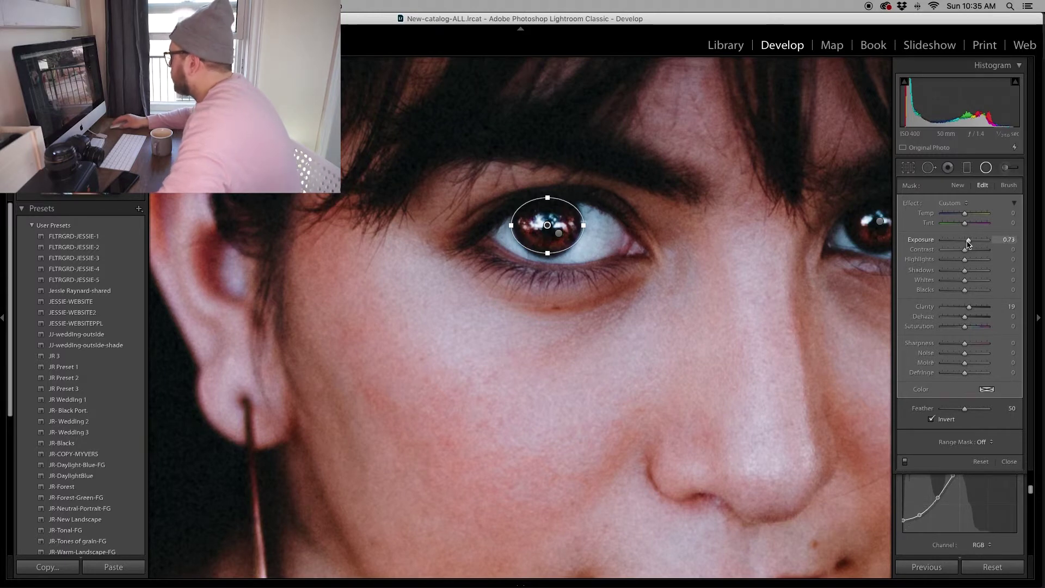
# Step: Set the other eye's iris radial filter to Exposure 0.63, and check the eyes in the full portrait view
pyautogui.click(879, 221)
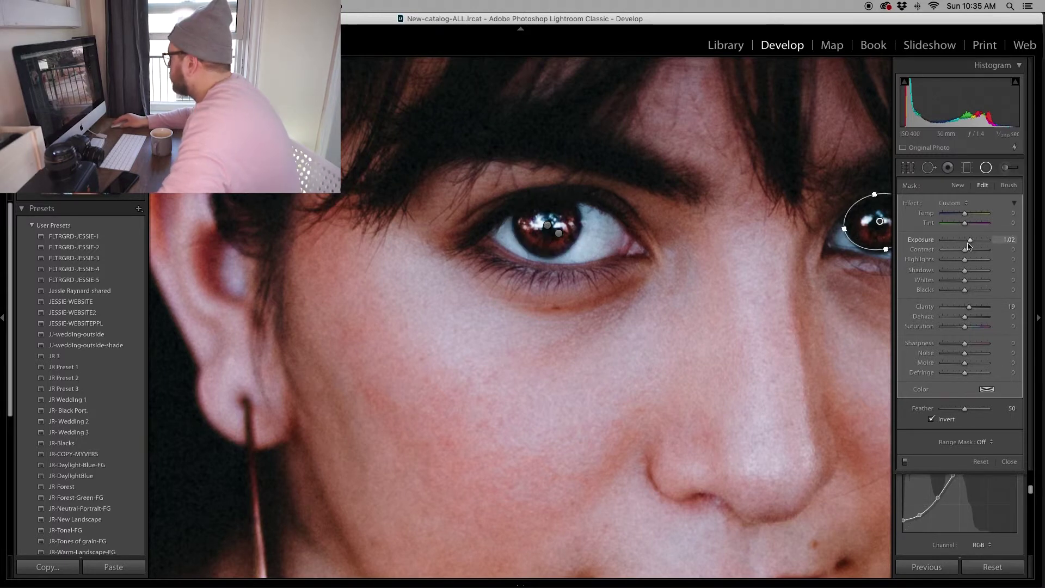
pyautogui.moveTo(966, 247); pyautogui.dragTo(965, 248)
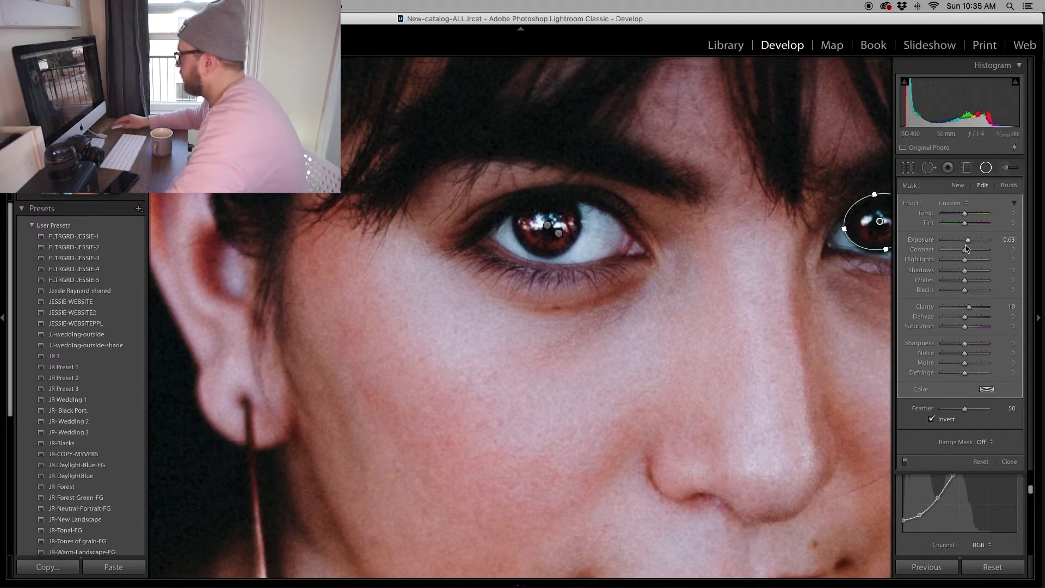
pyautogui.hotkey('shift', 'm')
pyautogui.click(537, 401)
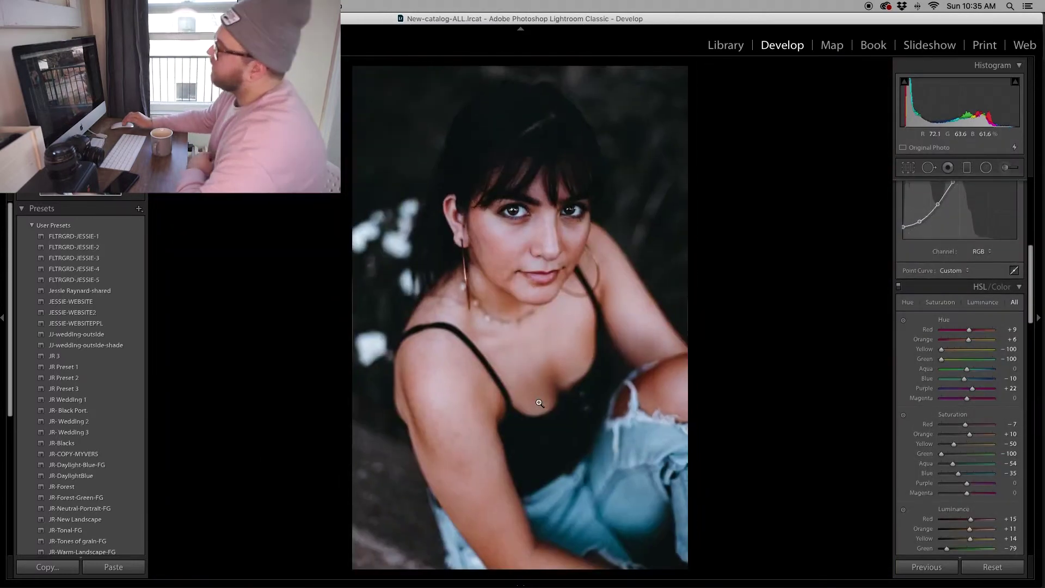
pyautogui.click(541, 201)
pyautogui.click(586, 215)
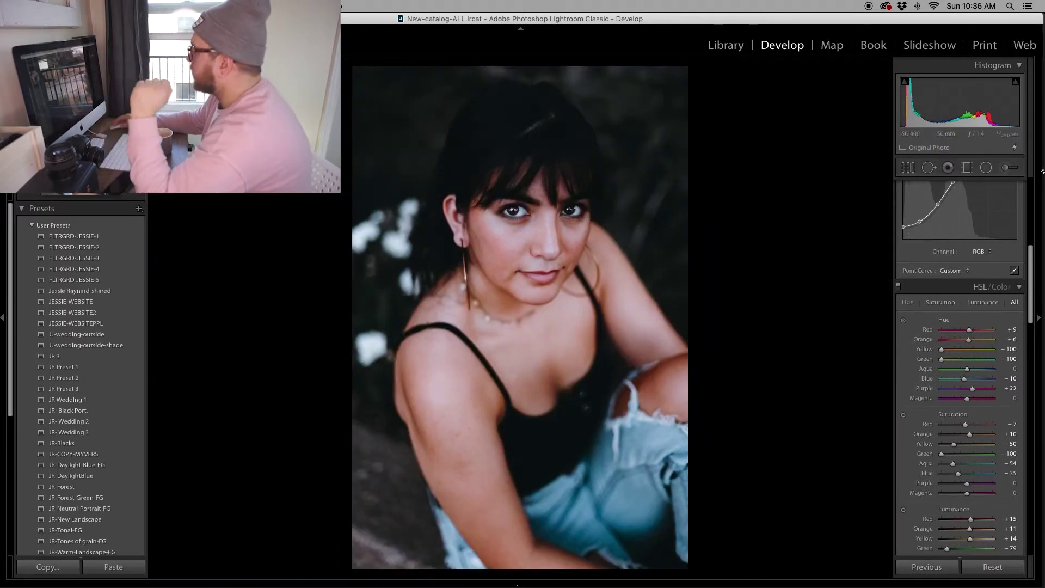
# Step: Add a wide, slightly tilted graduated filter from the photo's left side across the subject, with Exposure 0.80 and Clarity 0
pyautogui.click(967, 169)
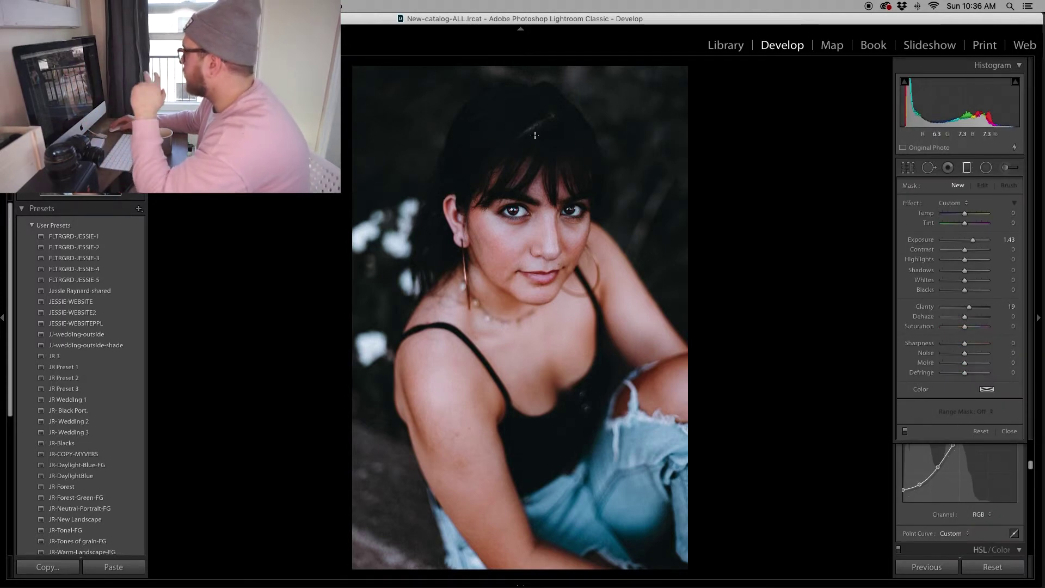
pyautogui.moveTo(461, 124); pyautogui.dragTo(619, 148)
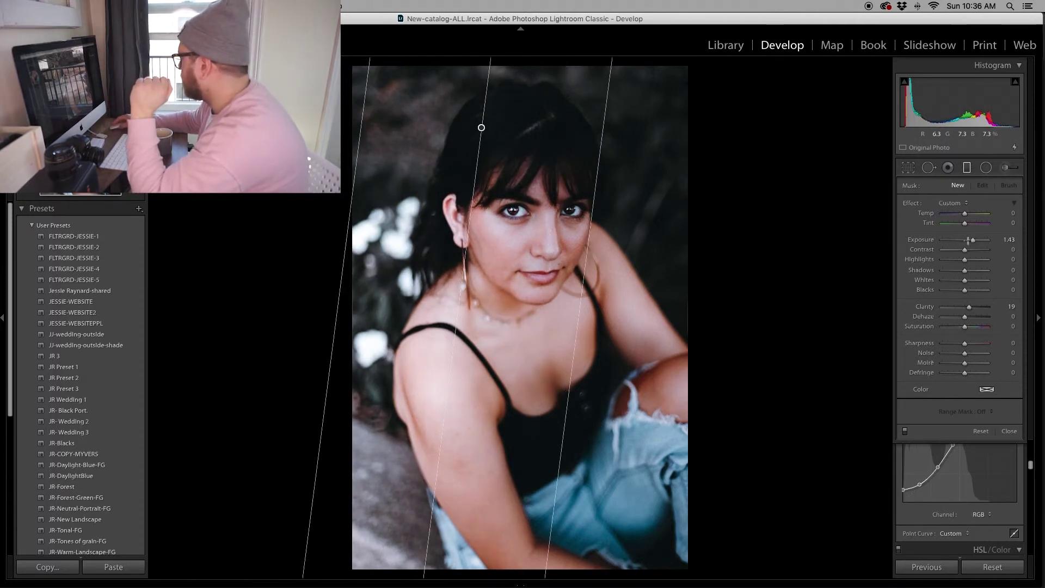
pyautogui.moveTo(967, 240); pyautogui.dragTo(973, 245)
pyautogui.doubleClick(968, 306)
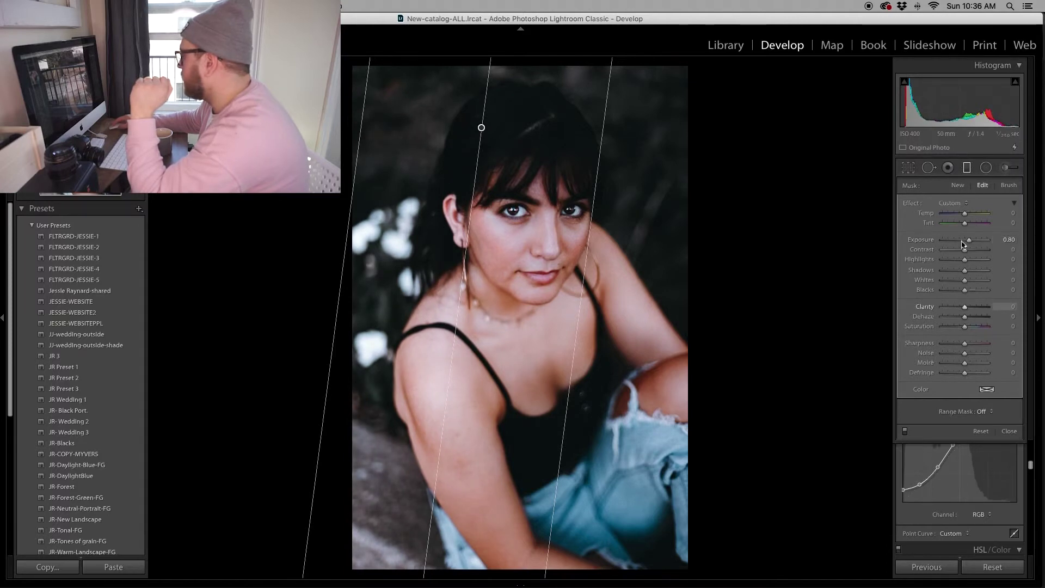
# Step: Tint the graduated filter pink with Hue 317 and Saturation 22, and shift it slightly toward the photo's left edge
pyautogui.click(986, 388)
pyautogui.moveTo(834, 427); pyautogui.dragTo(820, 417)
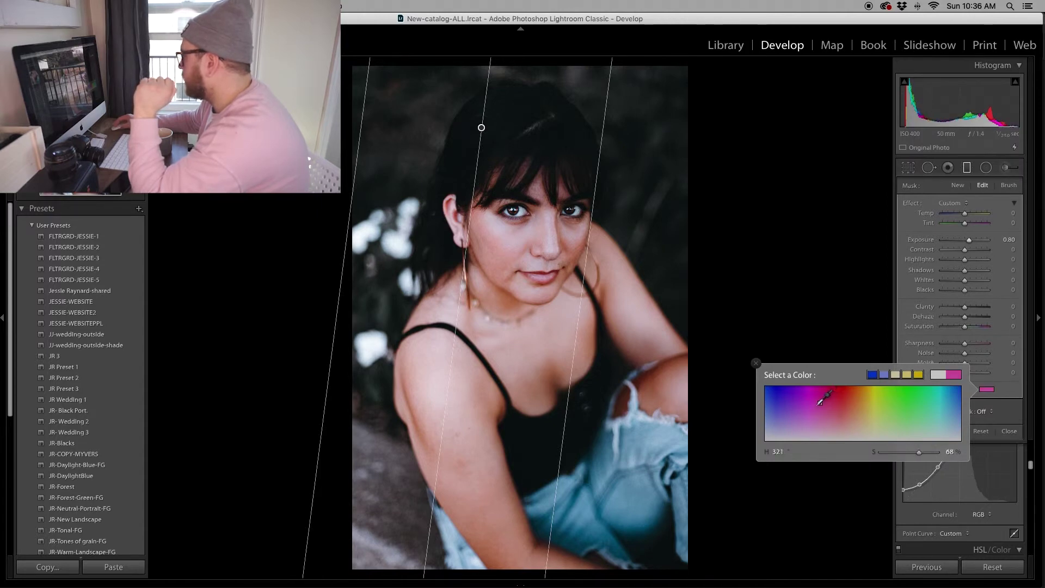
pyautogui.click(849, 404)
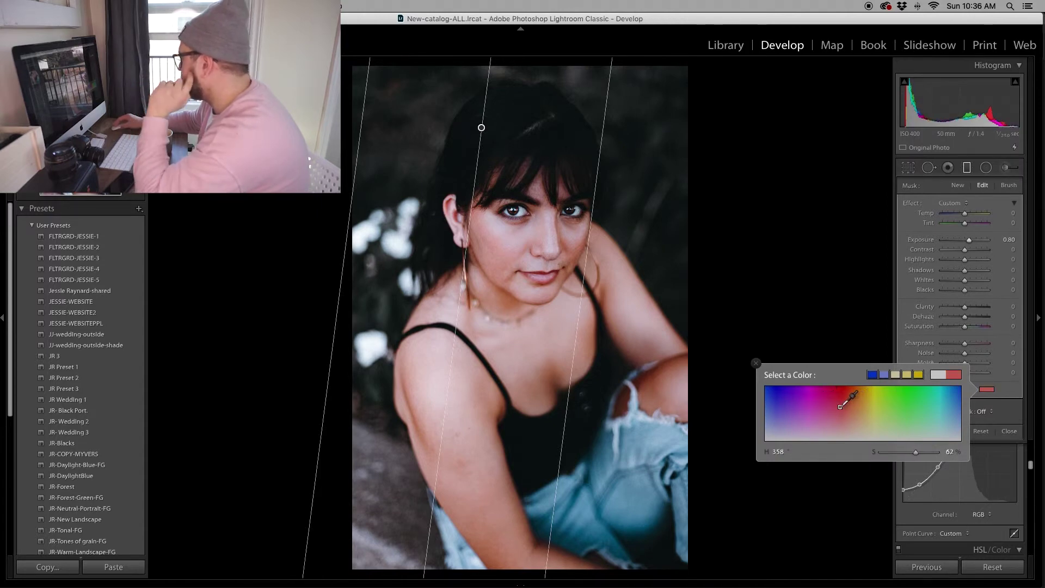
pyautogui.moveTo(836, 414); pyautogui.dragTo(835, 422)
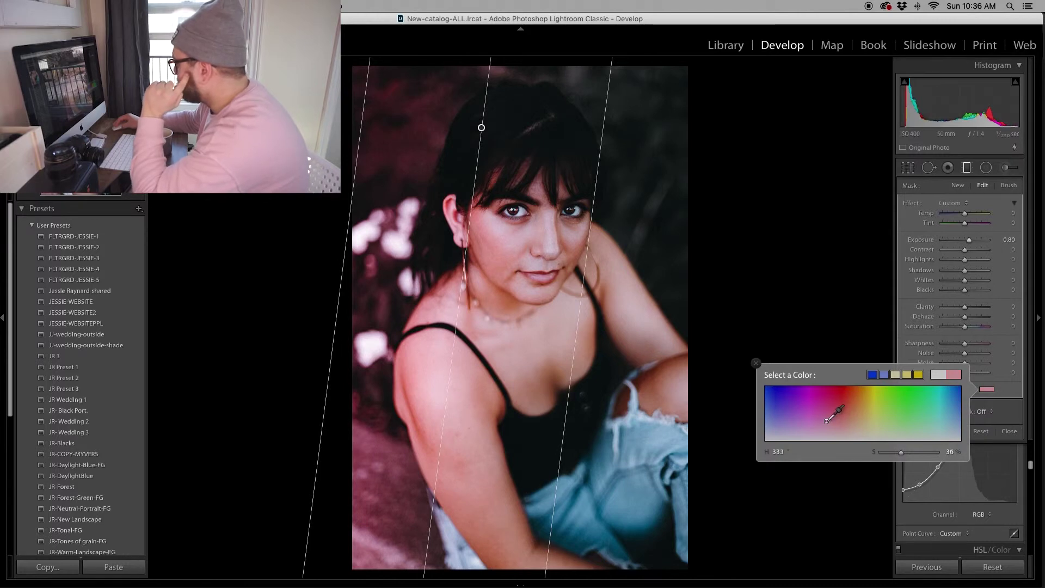
pyautogui.moveTo(826, 420); pyautogui.dragTo(817, 428)
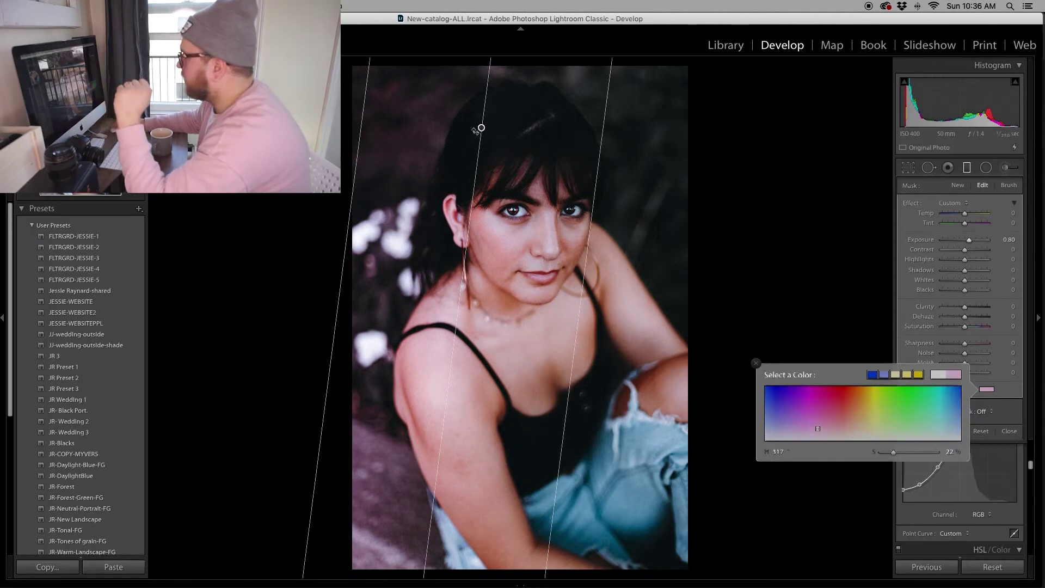
pyautogui.click(451, 135)
pyautogui.moveTo(481, 129); pyautogui.dragTo(458, 129)
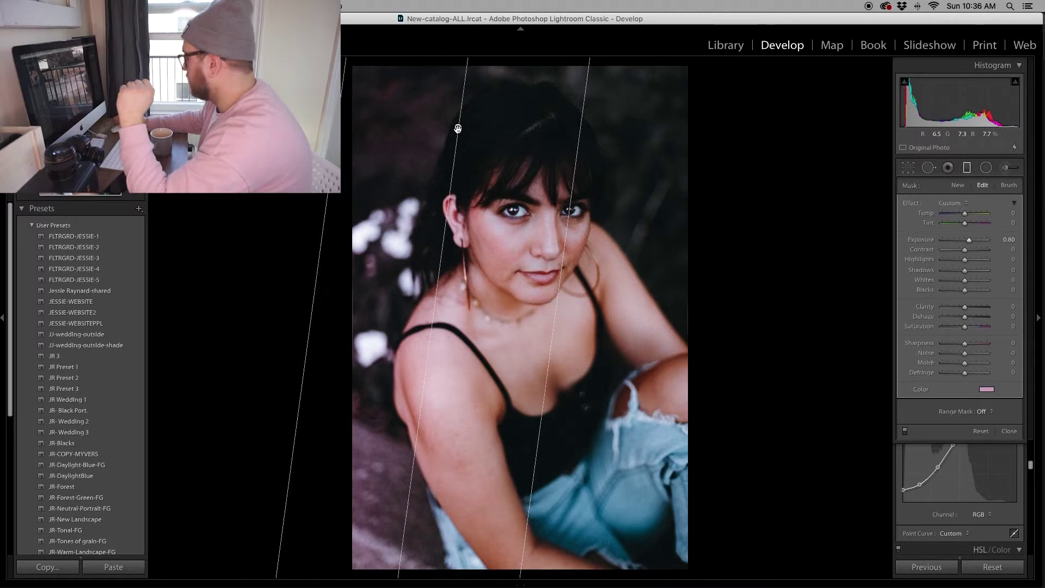
pyautogui.click(967, 168)
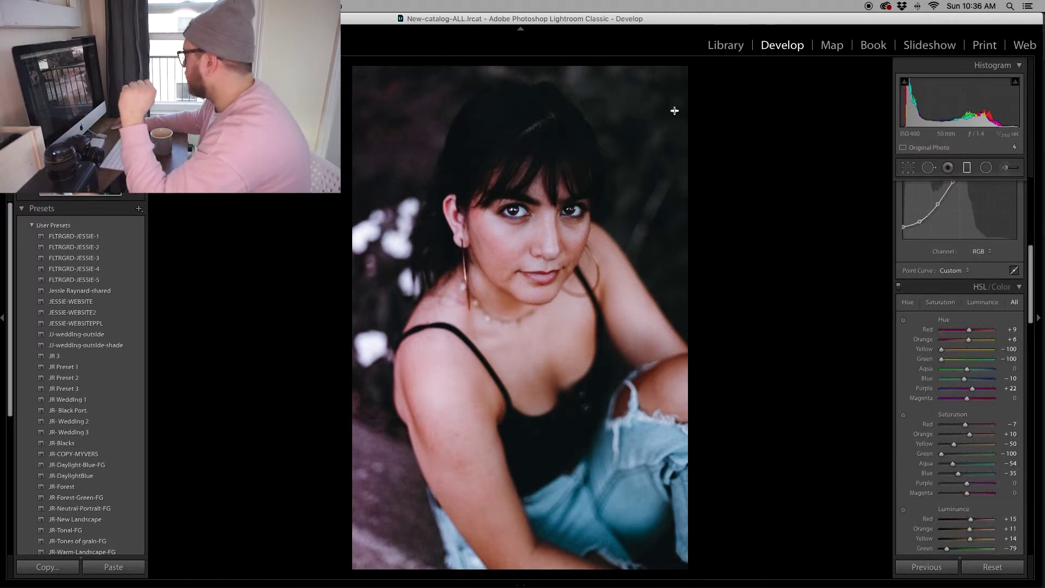
# Step: Add a second, diagonal graduated filter from the photo's upper-right corner toward the subject's head, with Exposure 0.78
pyautogui.press('m')
pyautogui.moveTo(670, 112); pyautogui.dragTo(562, 162)
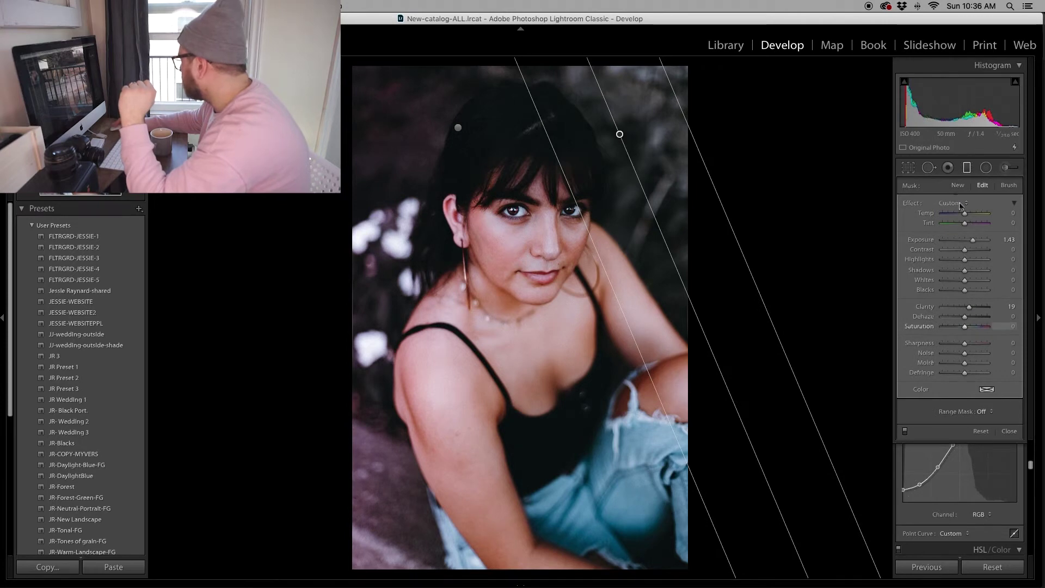
pyautogui.moveTo(972, 244); pyautogui.dragTo(969, 244)
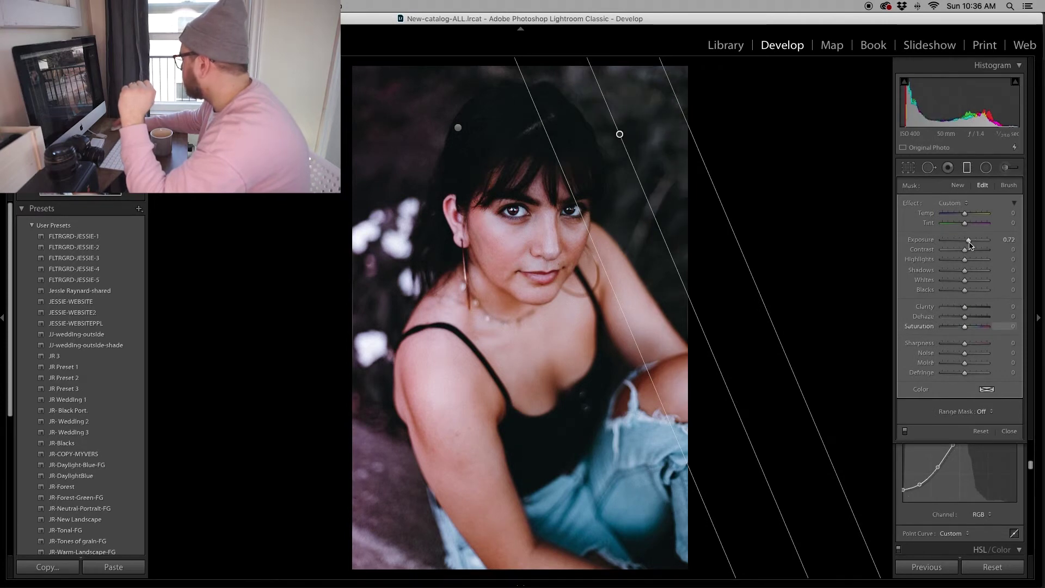
# Step: Tint the second graduated filter with Hue 357 and Saturation 19, and move it slightly inward toward the subject
pyautogui.click(986, 389)
pyautogui.click(840, 420)
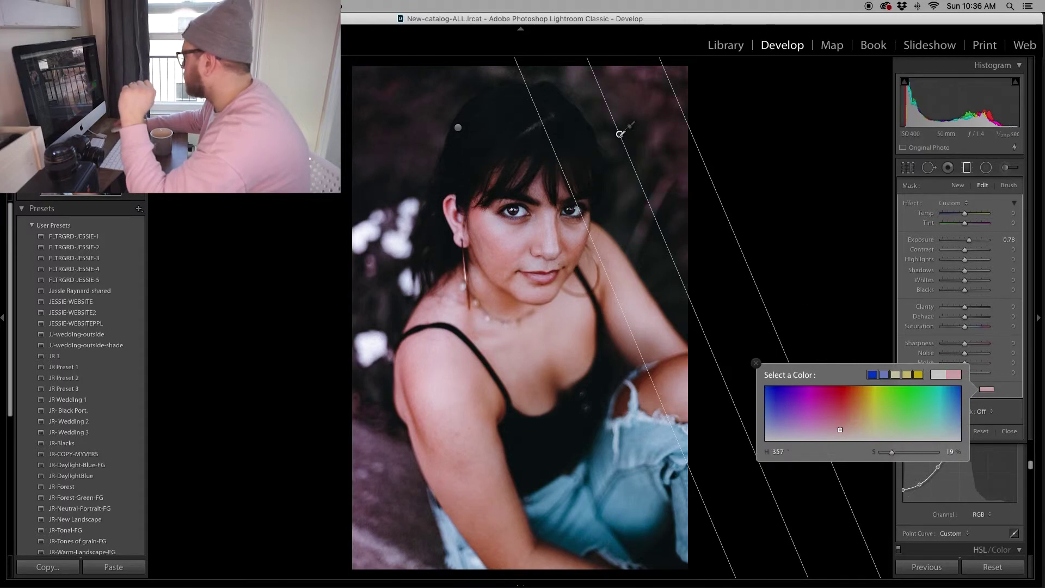
pyautogui.click(619, 136)
pyautogui.moveTo(619, 136); pyautogui.dragTo(600, 146)
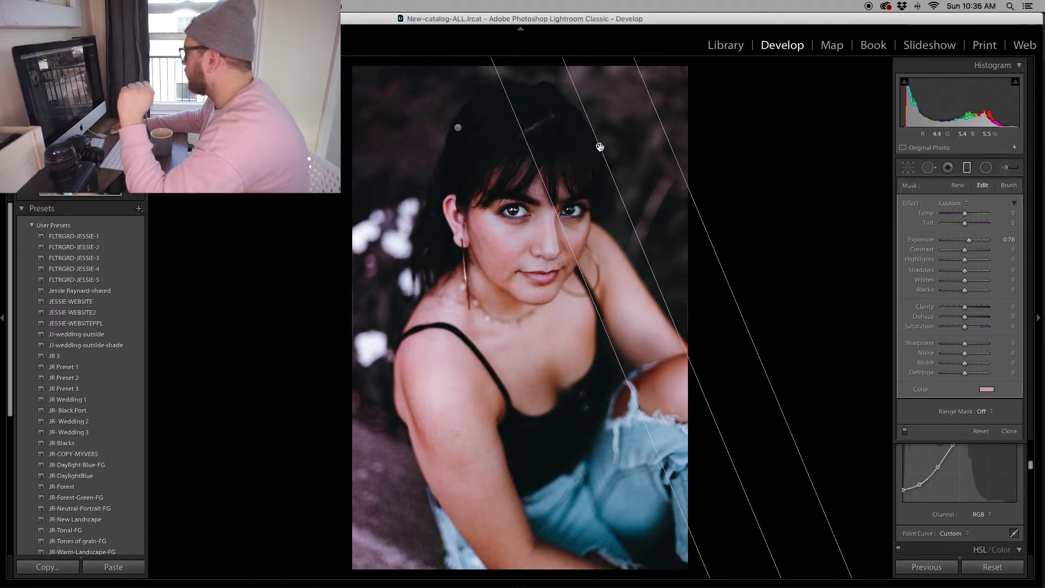
pyautogui.press('m')
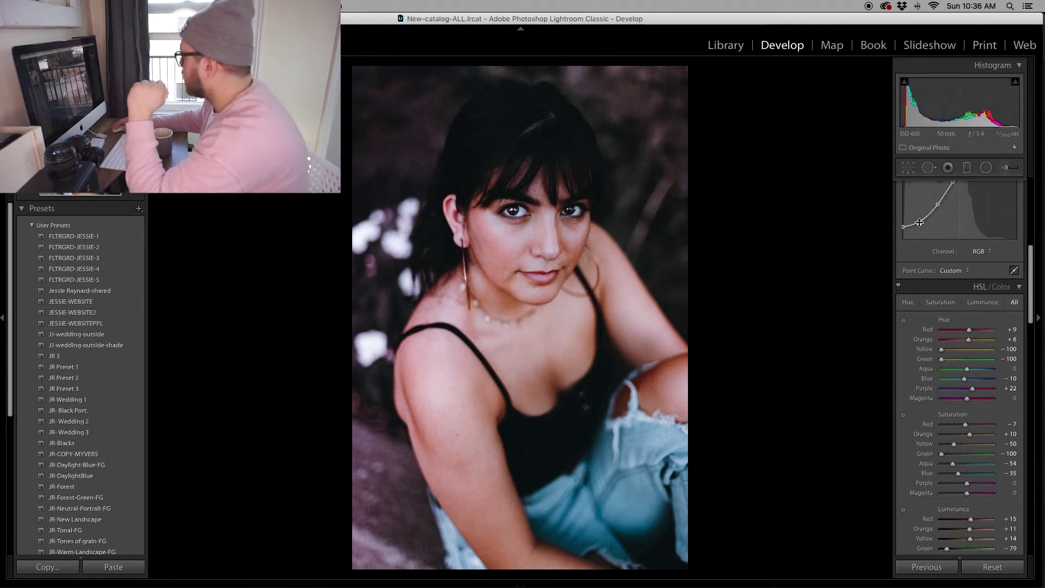
# Step: Try nudging the shadow point of the RGB tone curve, and compare the edited portrait with the original several times
pyautogui.moveTo(919, 226); pyautogui.dragTo(920, 228)
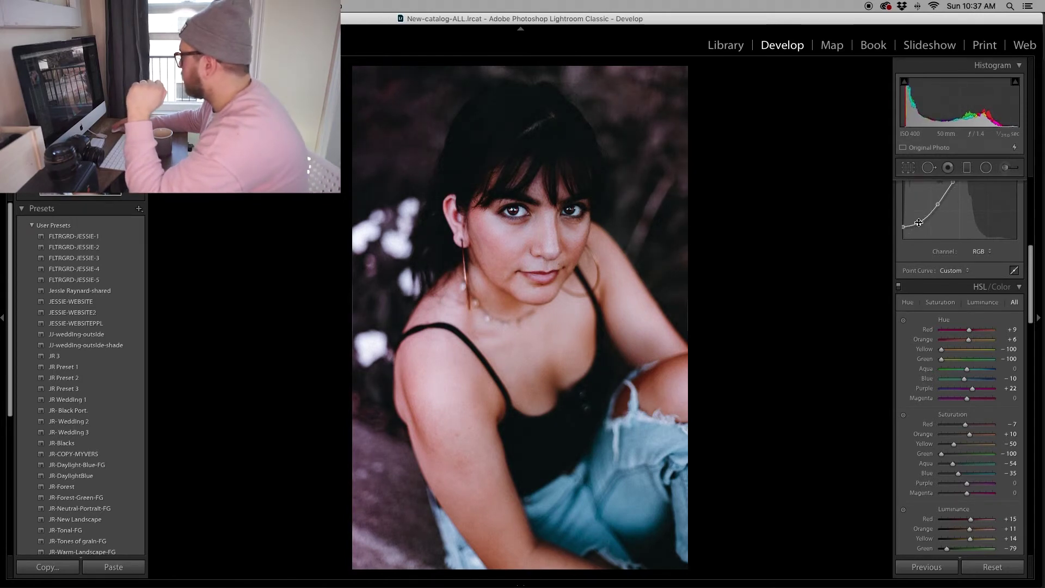
pyautogui.scroll(-2, 919, 223)
pyautogui.press('\\')
pyautogui.press('\\')
pyautogui.press('\\')
pyautogui.press('\\')
pyautogui.press('\\')
pyautogui.press('\\')
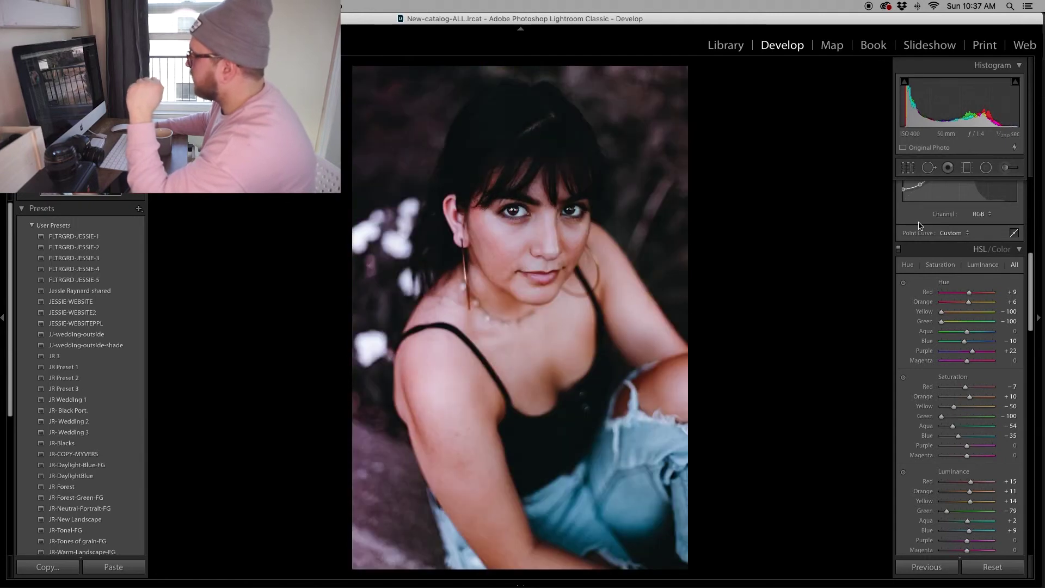
# Step: Adjust the portrait's white balance to Temp 6,408 and Tint -20
pyautogui.scroll(-10, 919, 225)
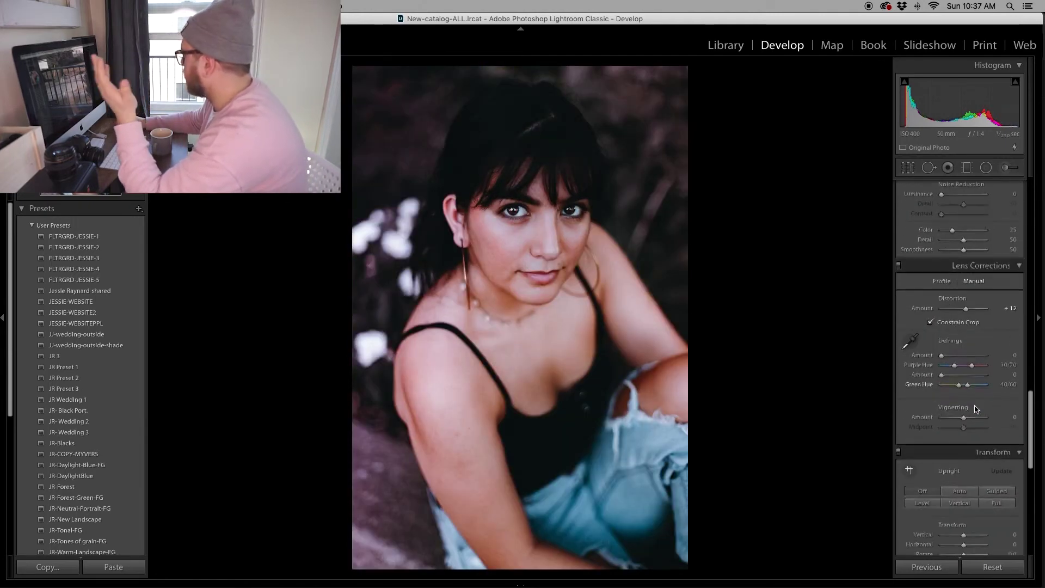
pyautogui.scroll(-8, 975, 409)
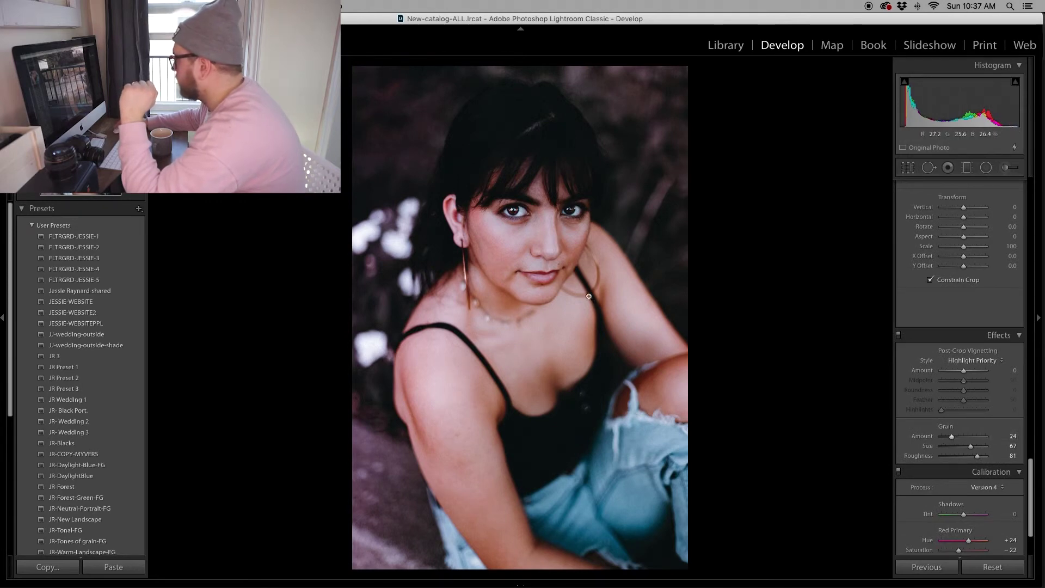
pyautogui.scroll(20, 962, 312)
pyautogui.moveTo(960, 256); pyautogui.dragTo(964, 261)
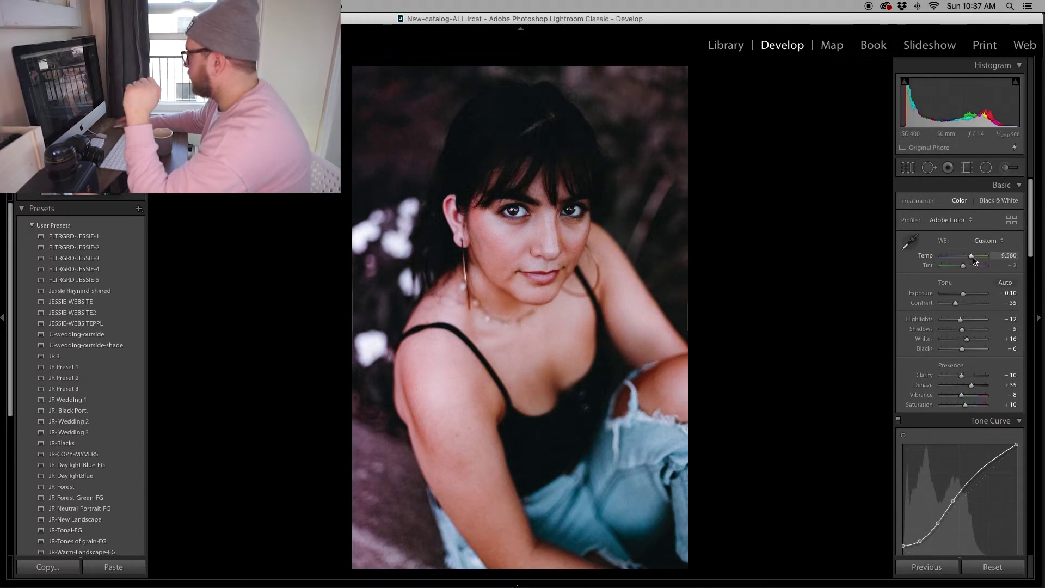
pyautogui.moveTo(973, 261); pyautogui.dragTo(973, 261)
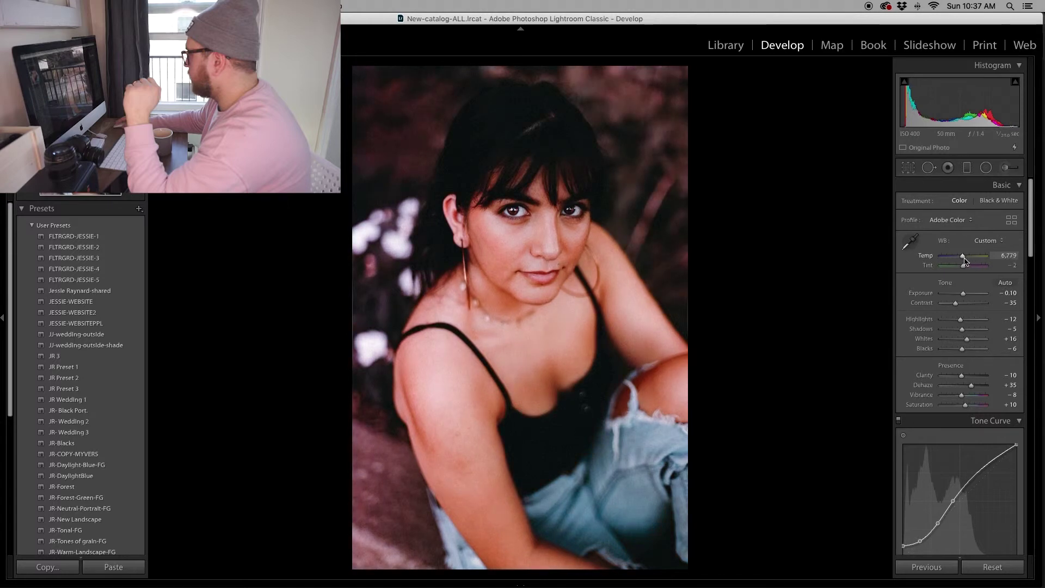
pyautogui.moveTo(965, 261); pyautogui.dragTo(966, 261)
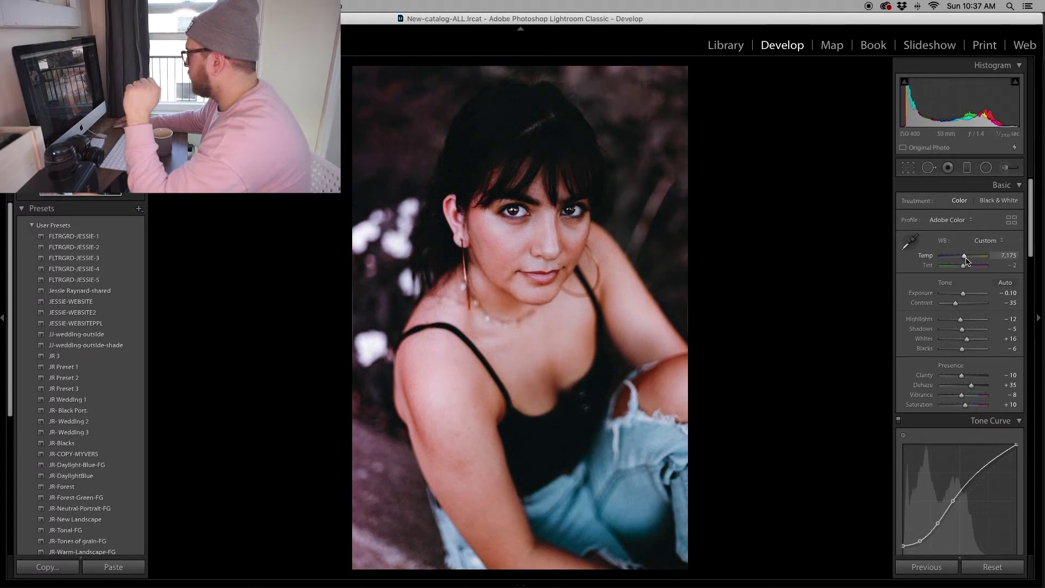
pyautogui.moveTo(961, 270); pyautogui.dragTo(961, 270)
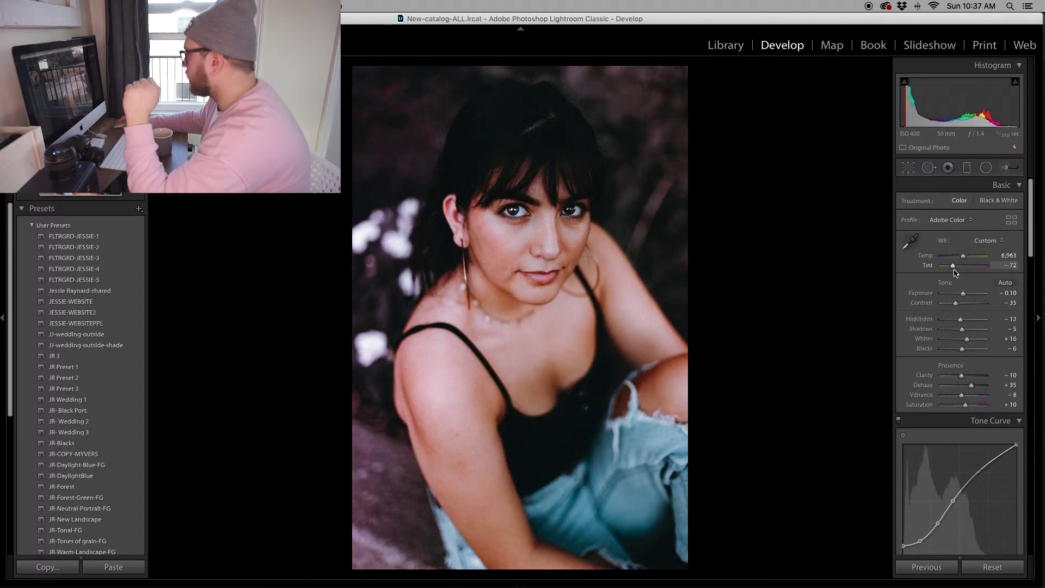
pyautogui.moveTo(956, 272); pyautogui.dragTo(970, 272)
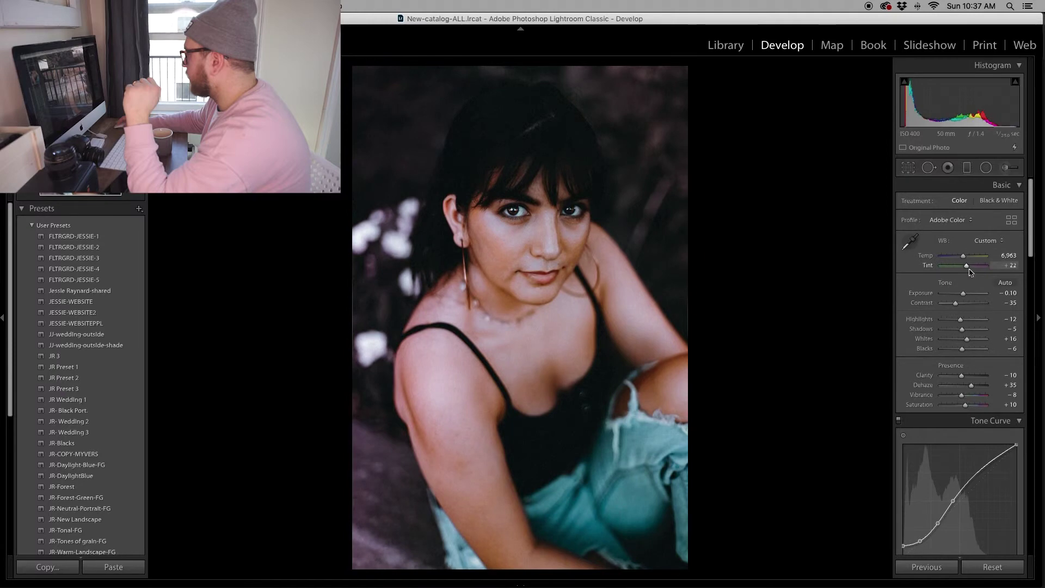
pyautogui.moveTo(972, 272); pyautogui.dragTo(959, 261)
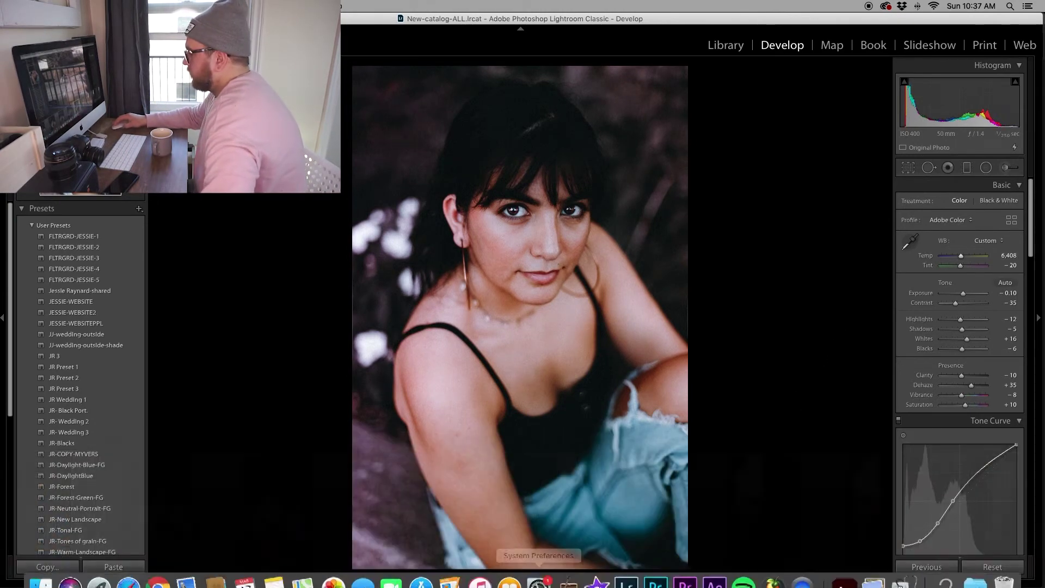
# Step: Reduce the portrait's overall Saturation to -6
pyautogui.scroll(-5, 980, 348)
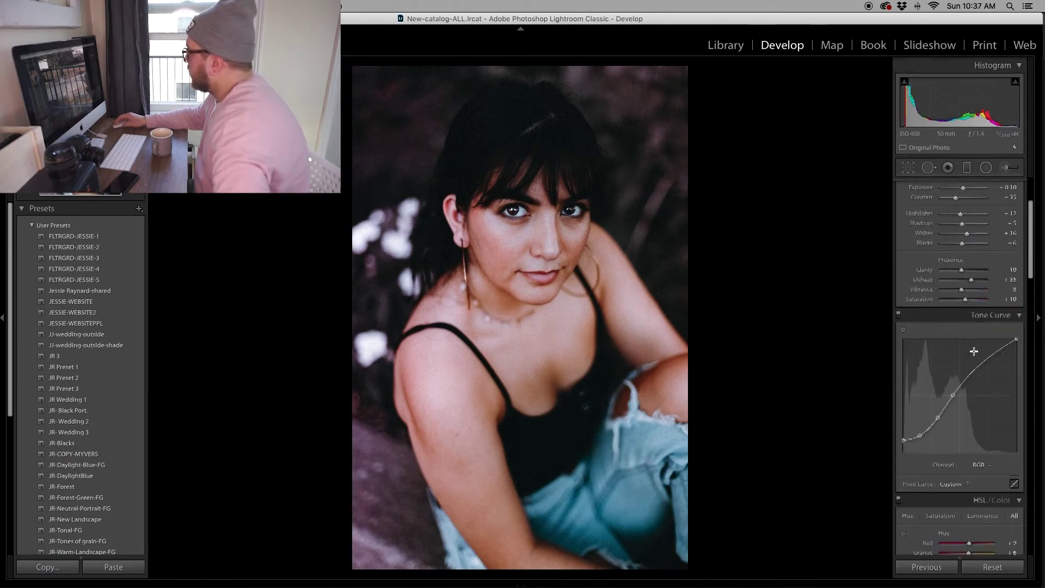
pyautogui.scroll(5, 974, 354)
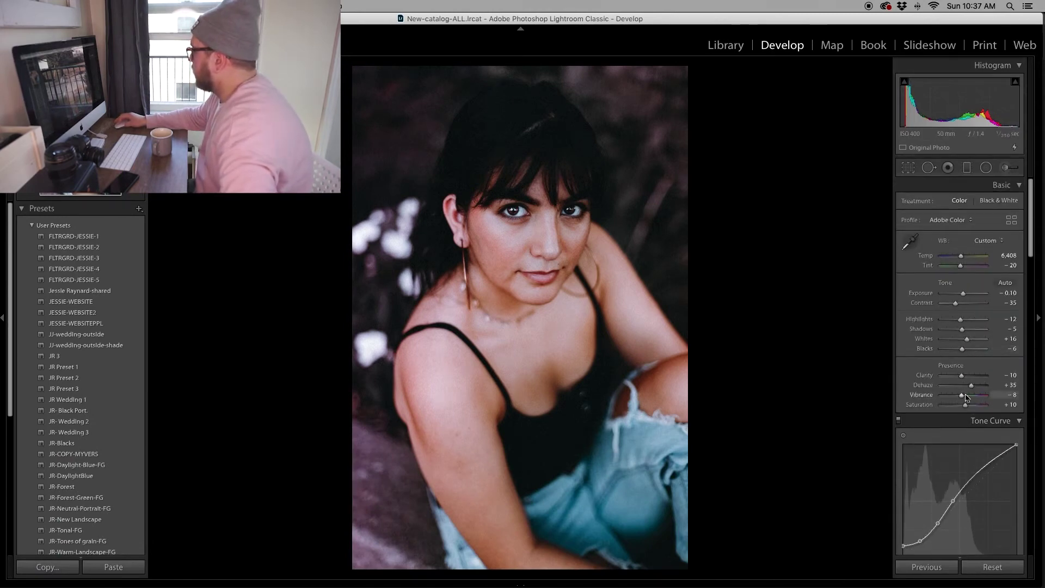
pyautogui.moveTo(965, 404); pyautogui.dragTo(962, 408)
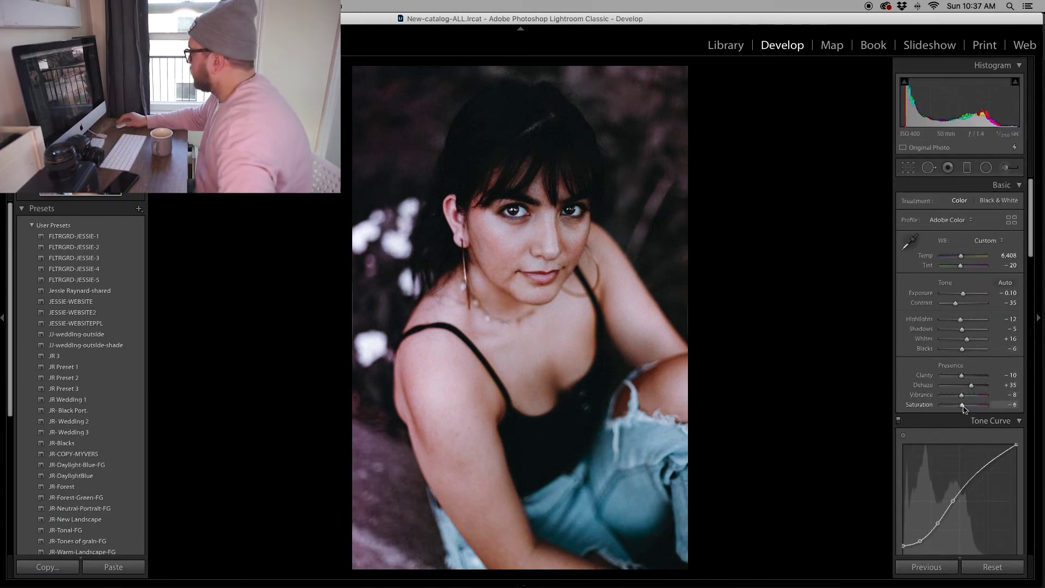